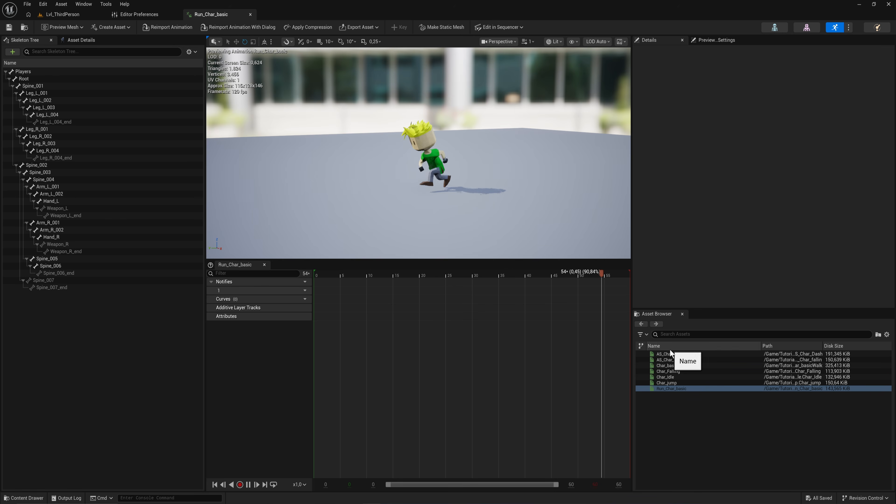
Step: Preview each of the character's animation sequences in the asset browser
left_click(688, 383)
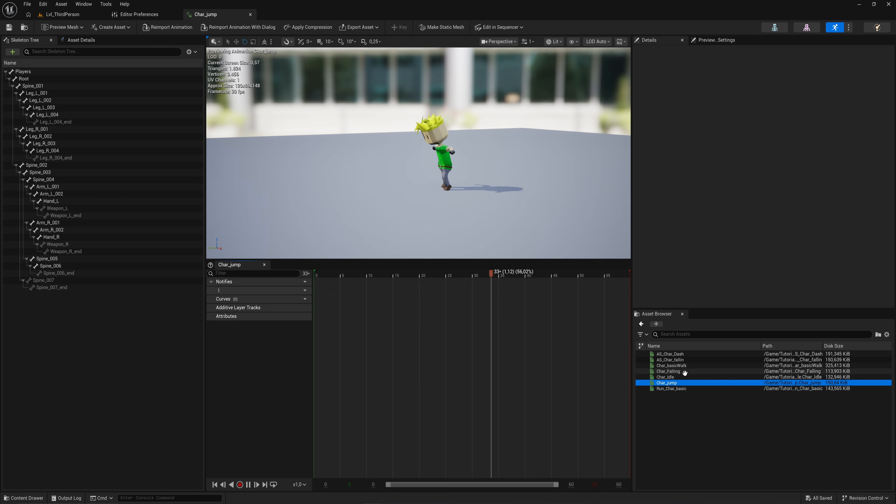
left_click(684, 371)
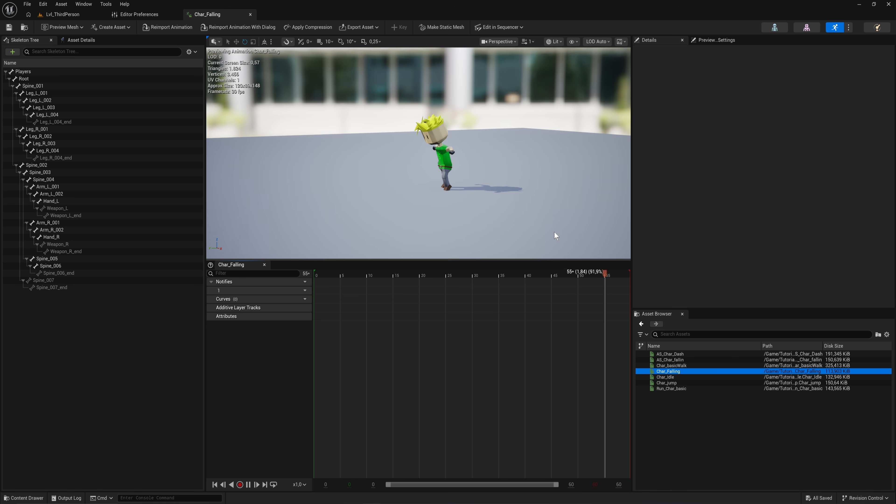
left_click(690, 359)
double_click(697, 372)
double_click(691, 361)
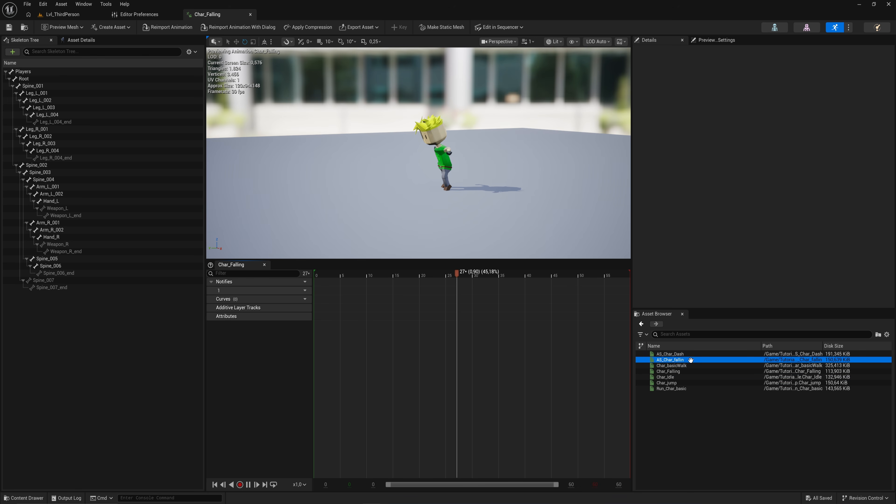
left_click(691, 354)
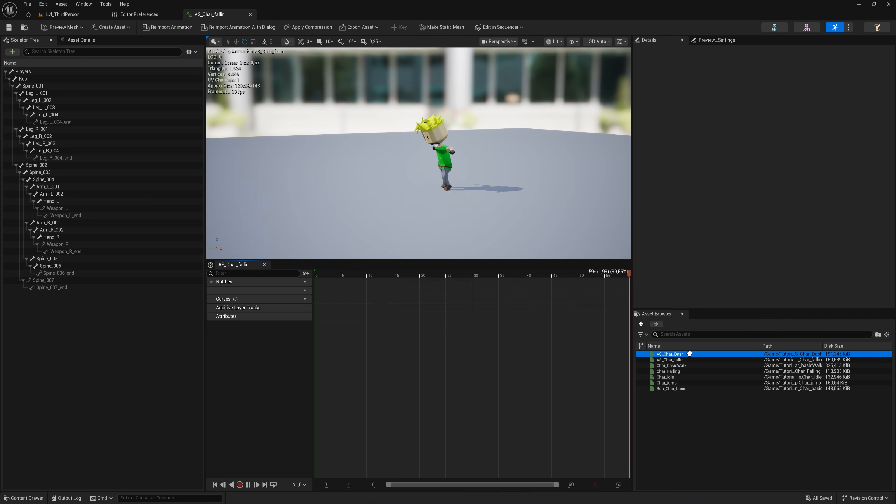
double_click(676, 354)
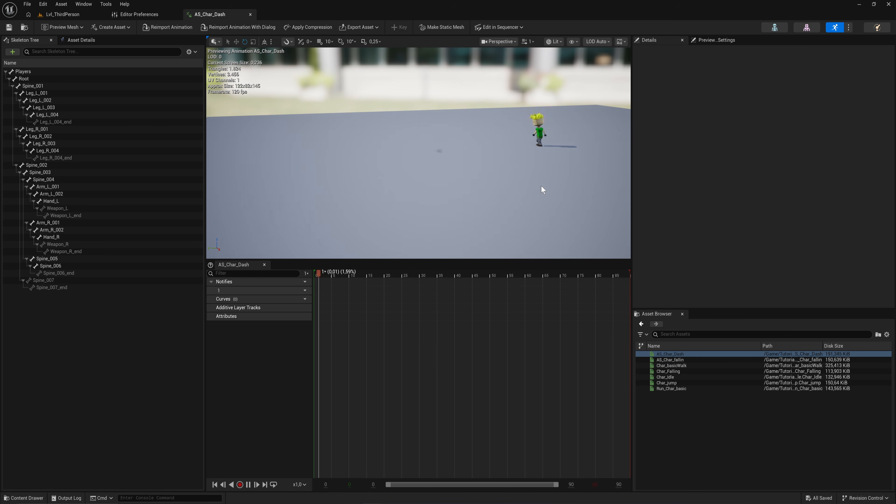
Step: Open the BP_PlayerChar blueprint from the Tutorial > Player folder and delete all nodes in its event graph
left_click(67, 15)
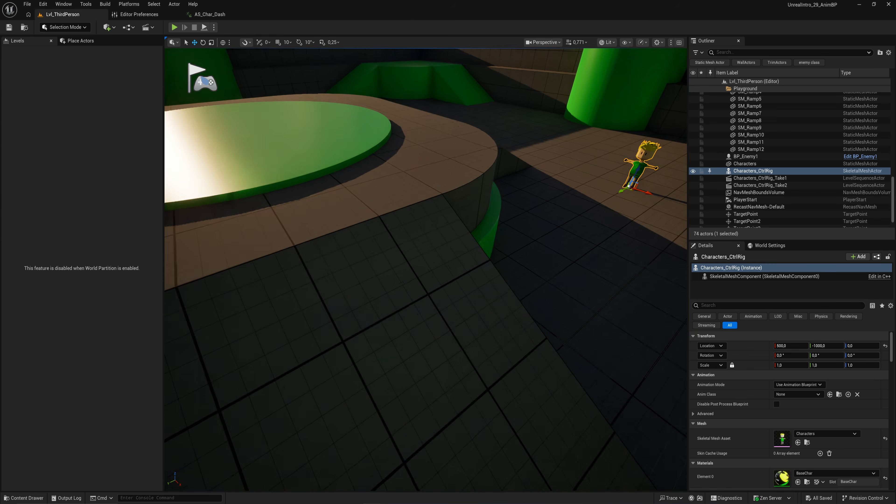
left_click(24, 497)
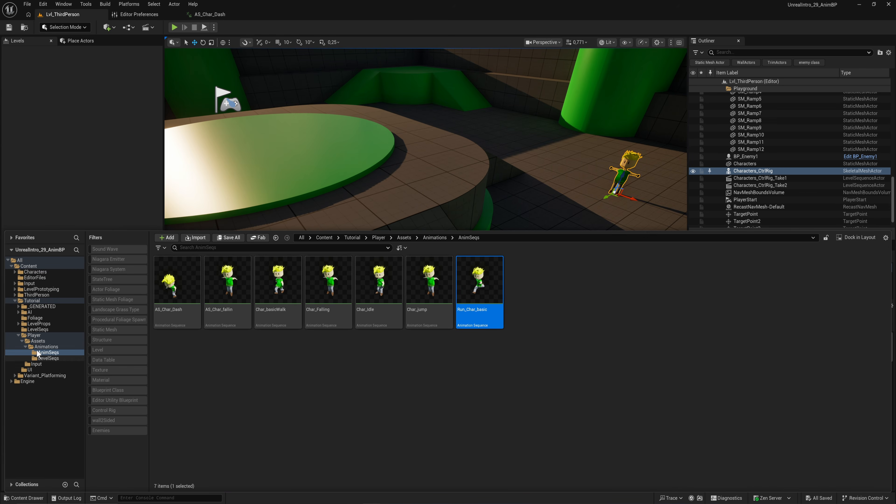
left_click(34, 303)
double_click(429, 282)
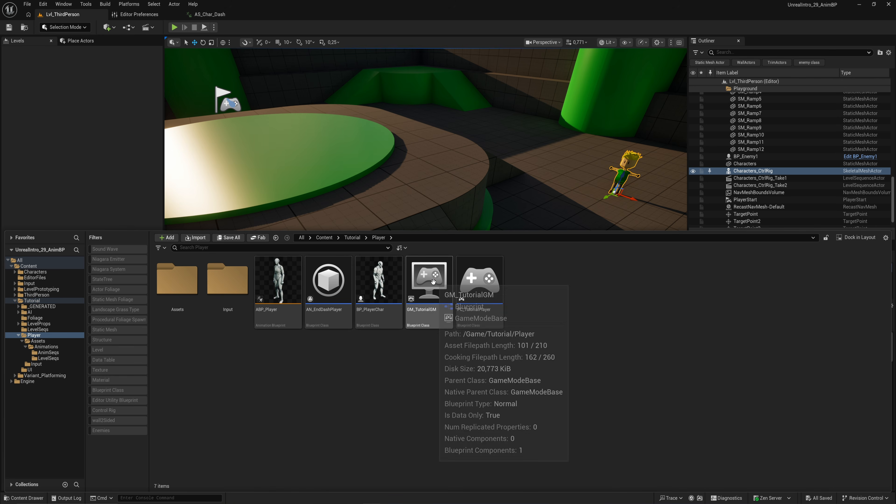
double_click(379, 316)
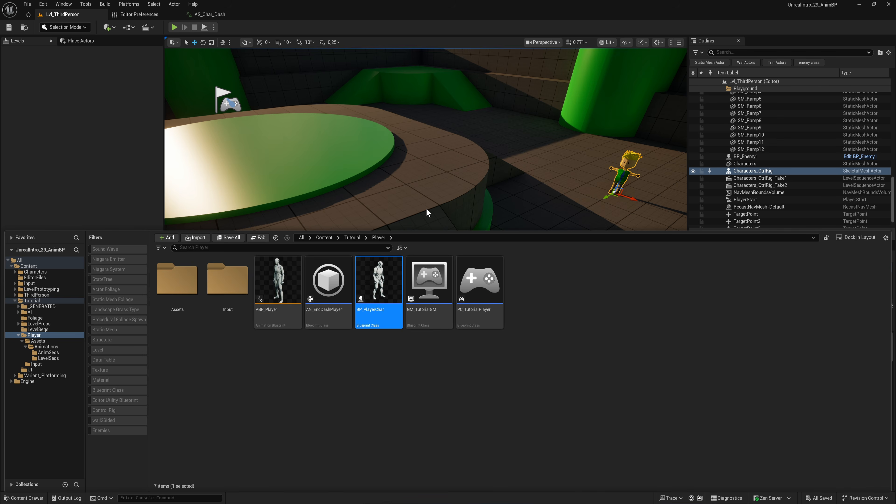
key("ctrl+a")
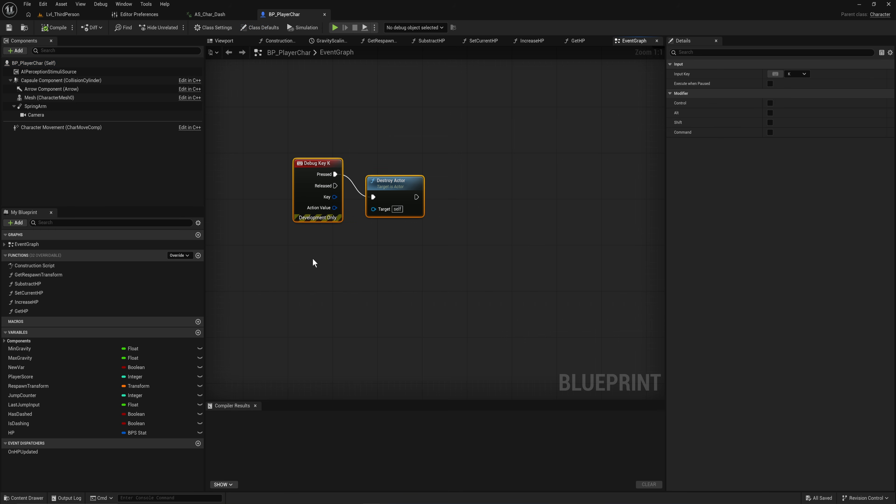
key("Delete")
Step: Set the Mesh component's skeletal mesh asset to Characters
left_click(231, 41)
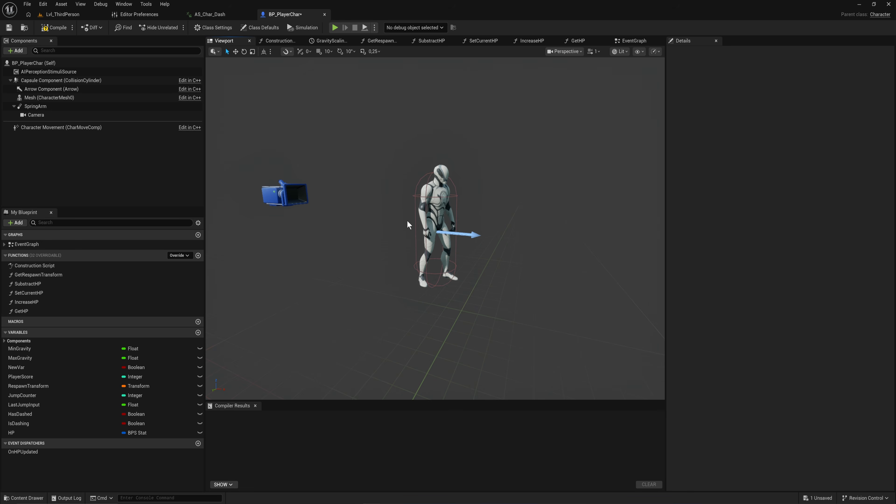
left_click(61, 127)
left_click(56, 98)
key("ctrl+space")
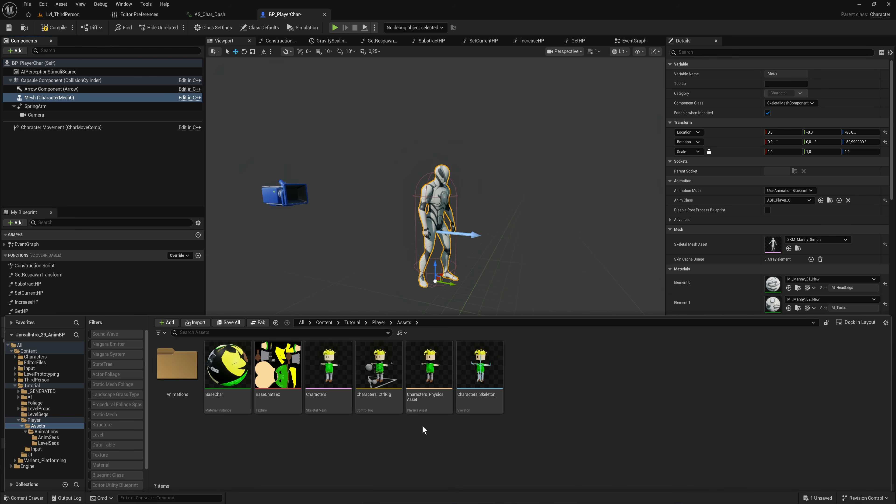
left_click_drag(328, 378, 778, 247)
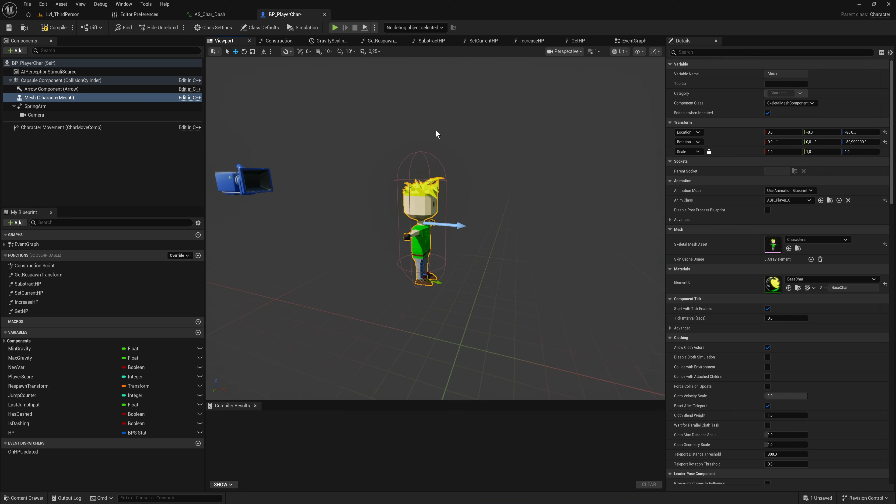
Step: Reduce the capsule component's half height to about 67
left_click(423, 172)
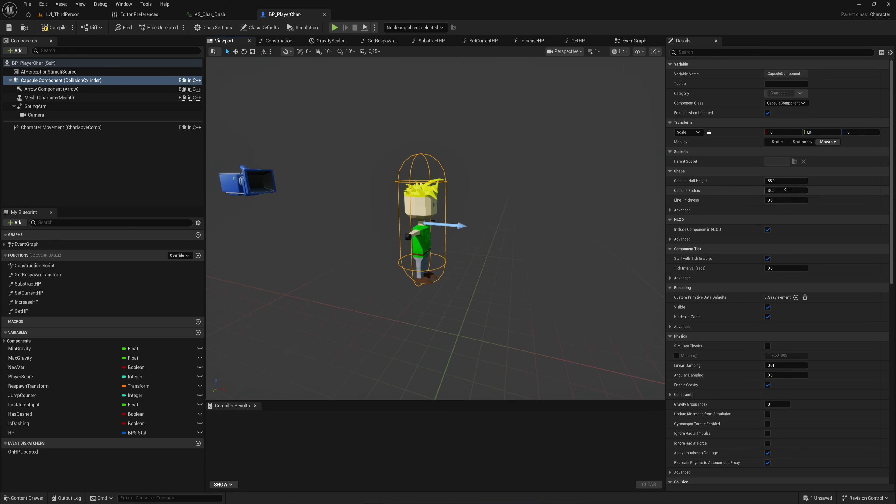
left_click_drag(789, 181, 772, 182)
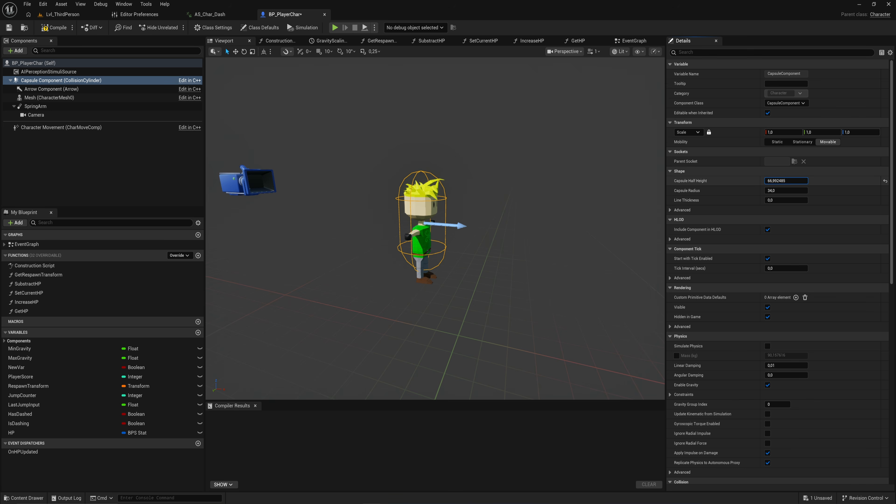
Step: Raise the character mesh to a Z location of about -65 so it fits inside the capsule
key("w")
right_click_drag(438, 212, 388, 212)
key("d")
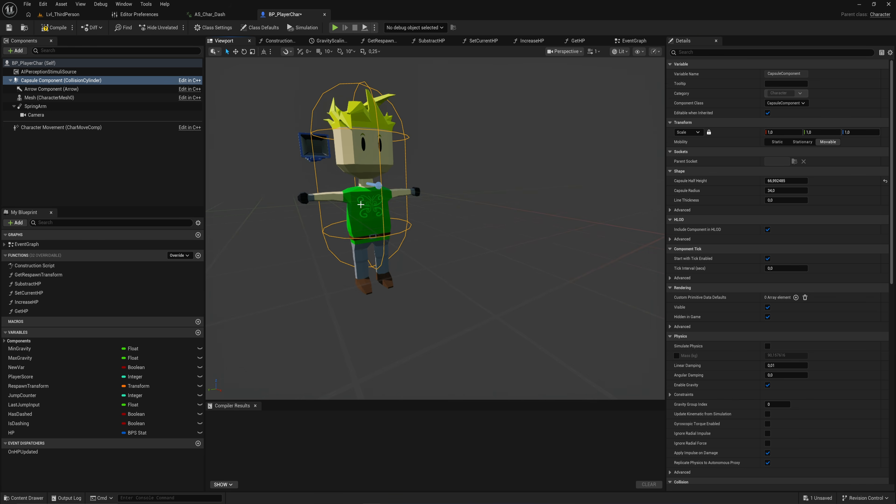
left_click(370, 196)
left_click_drag(373, 267, 371, 245)
key("w")
right_click_drag(371, 245, 423, 256)
key("w")
key("d")
key("a")
left_click_drag(468, 247, 467, 254)
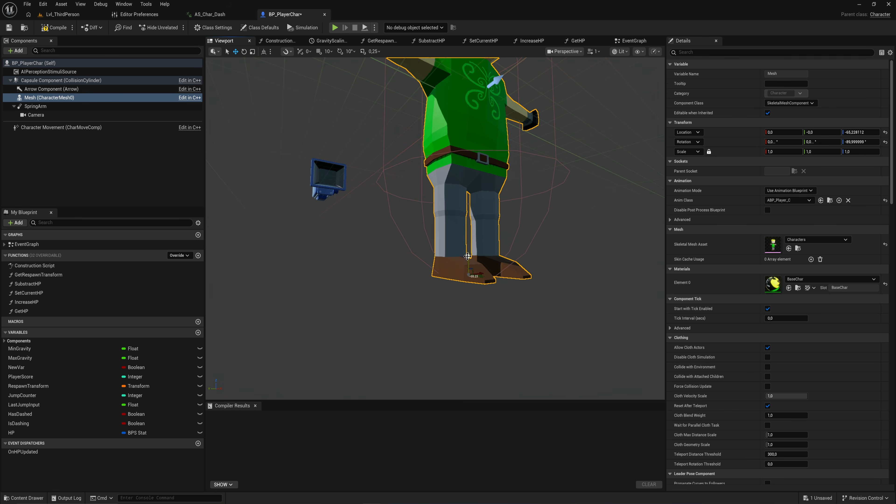
key("f")
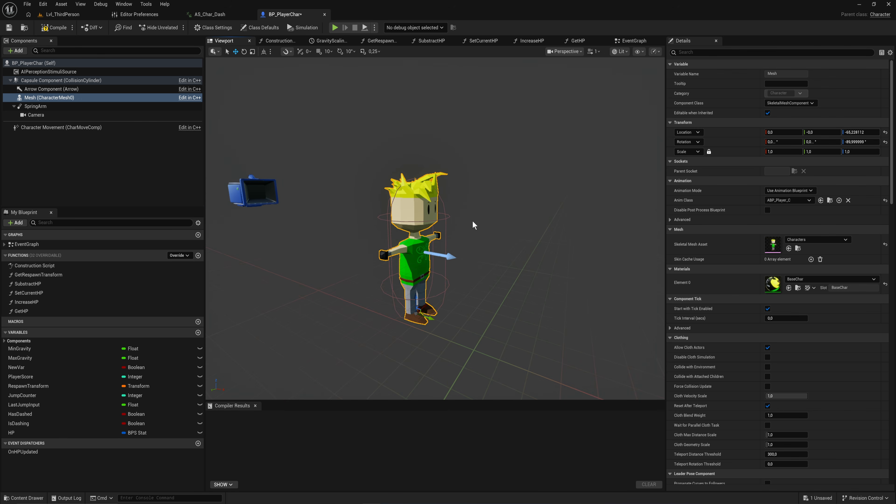
Step: Play-test the level in the editor with the new character
left_click(71, 18)
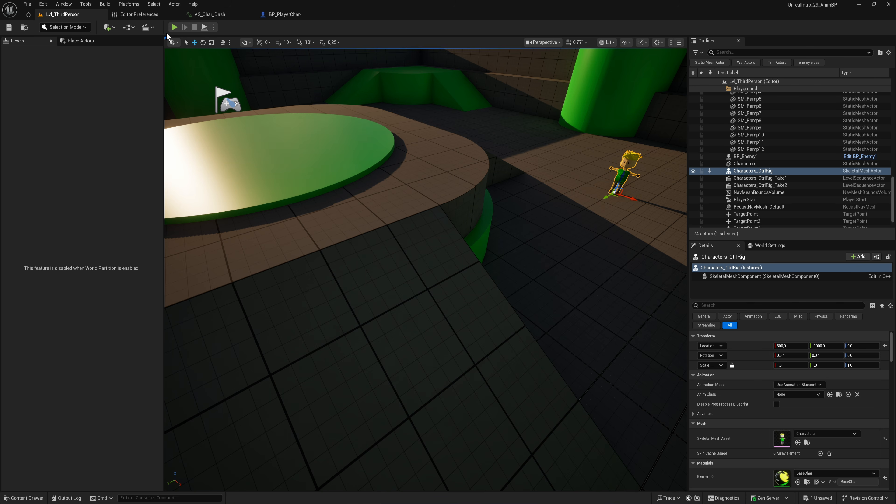
key("alt+p")
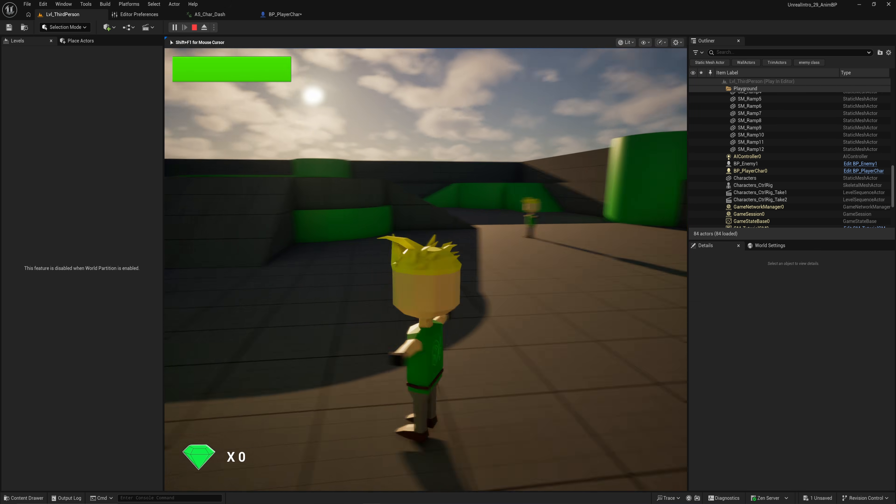
key("Escape")
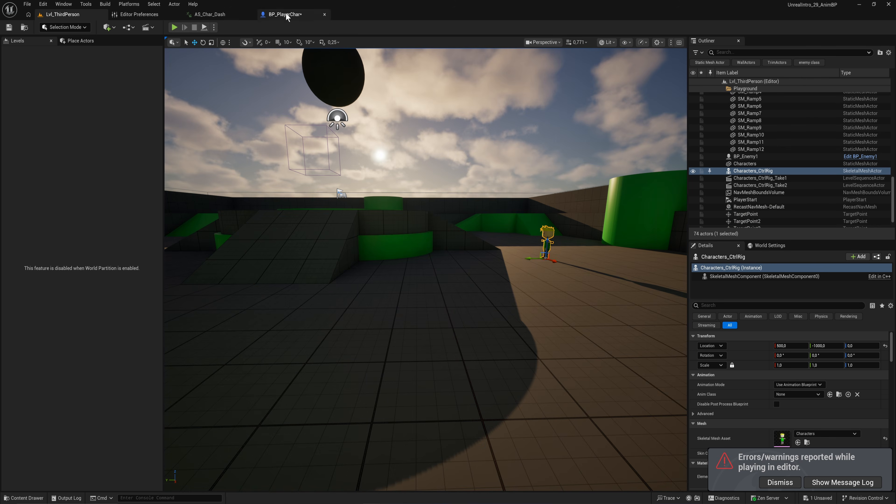
Step: Create an Anim Blueprint from the Characters skeletal mesh with its default name
left_click(286, 15)
key("ctrl+b")
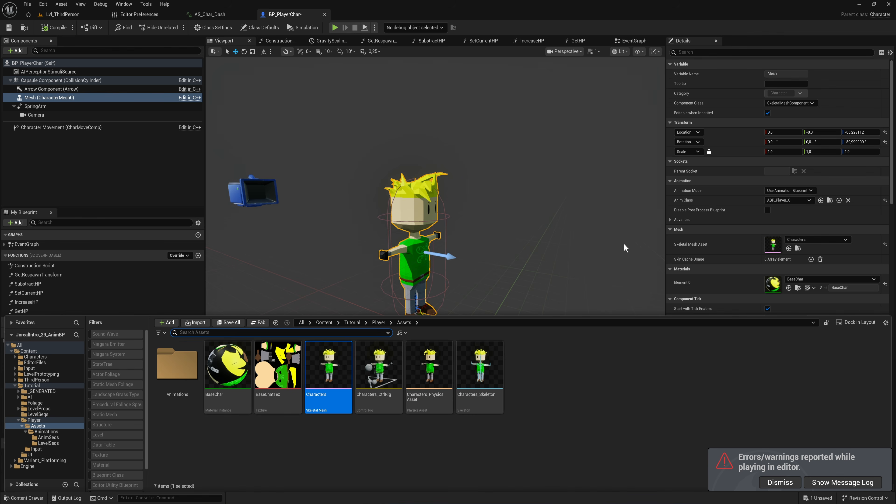
right_click(325, 369)
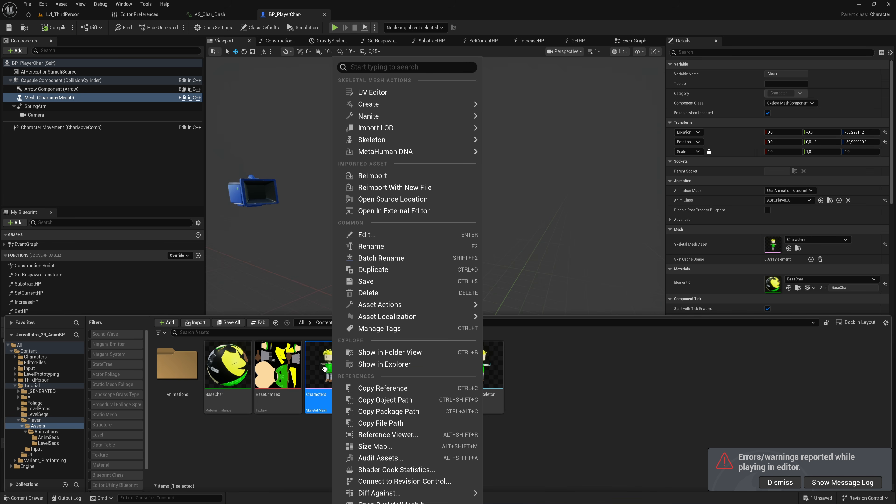
mouse_move(459, 106)
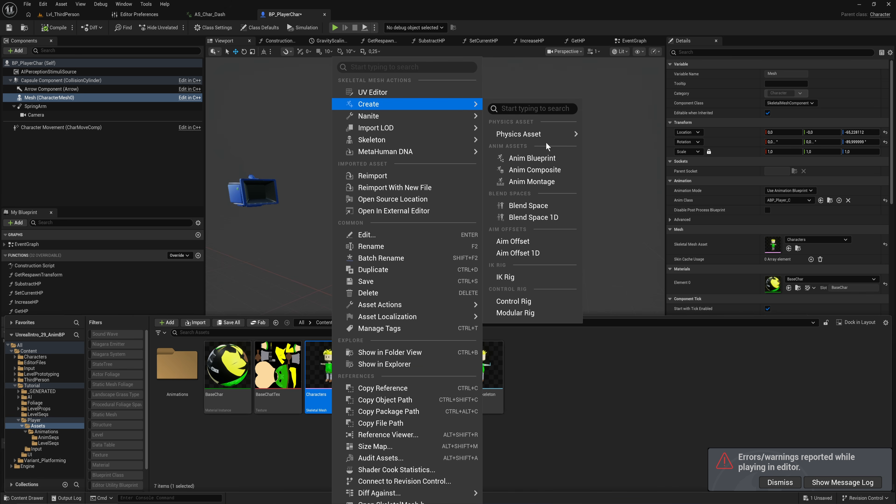
left_click(550, 158)
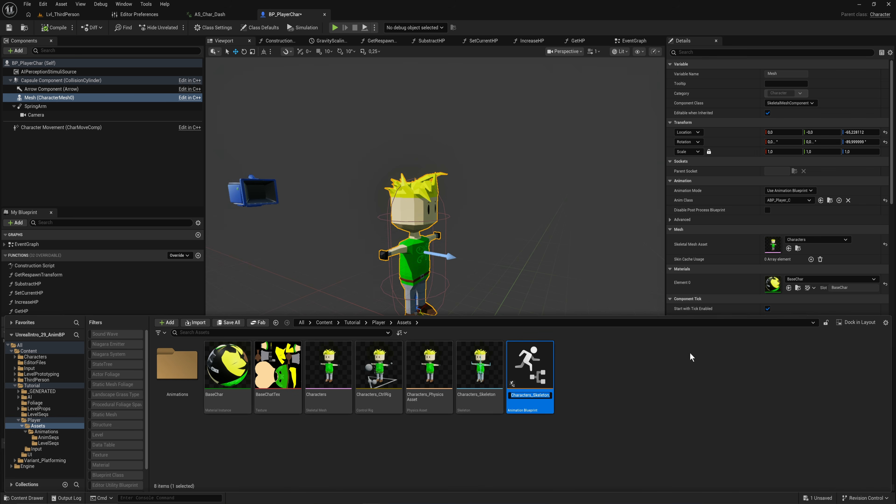
key("Return")
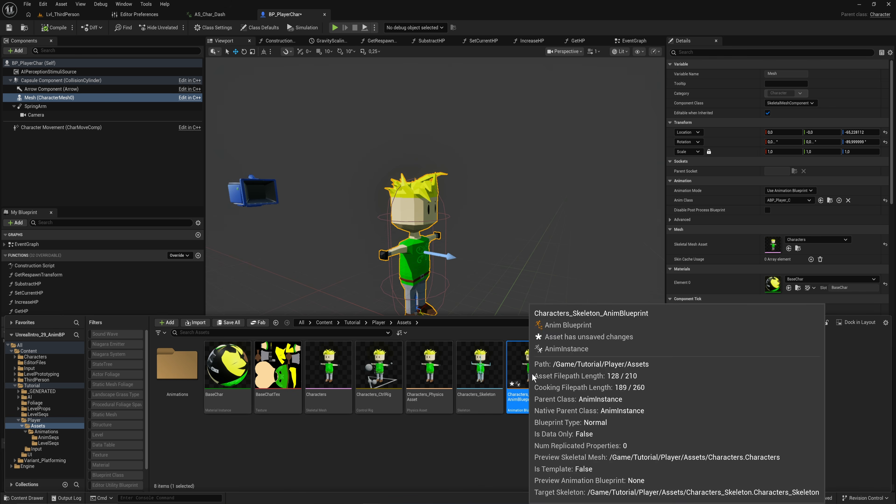
Step: Assign the new Anim Blueprint as the Mesh component's Anim Class and compile BP_PlayerChar
left_click_drag(530, 383, 794, 200)
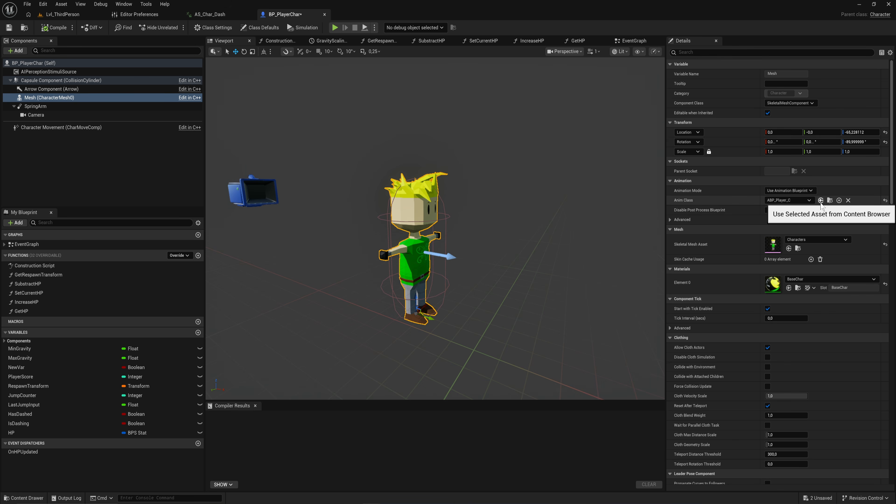
key("ctrl+space")
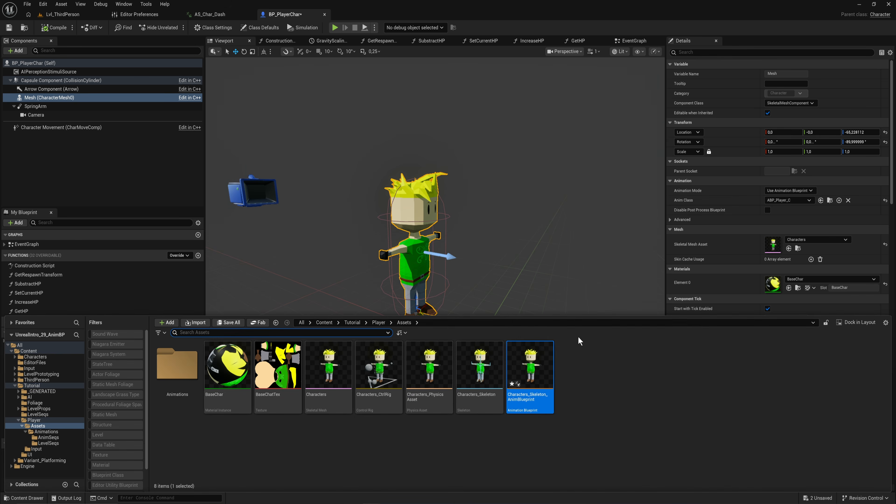
left_click(820, 200)
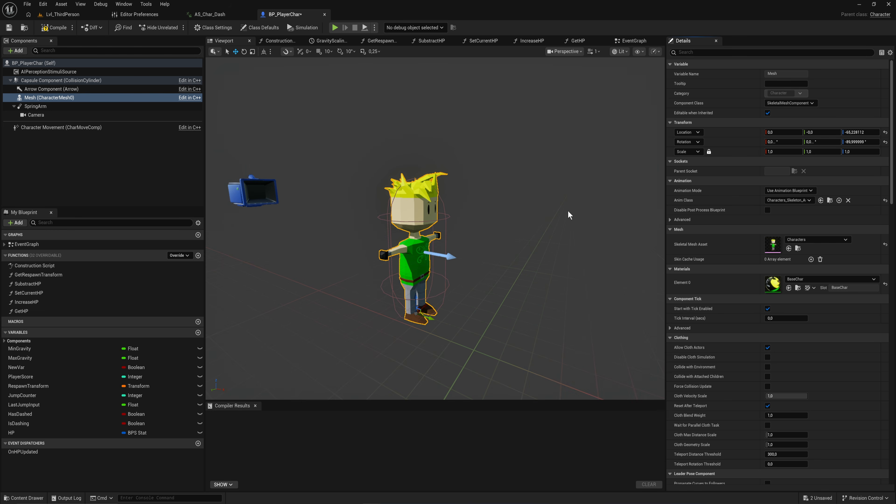
left_click(55, 30)
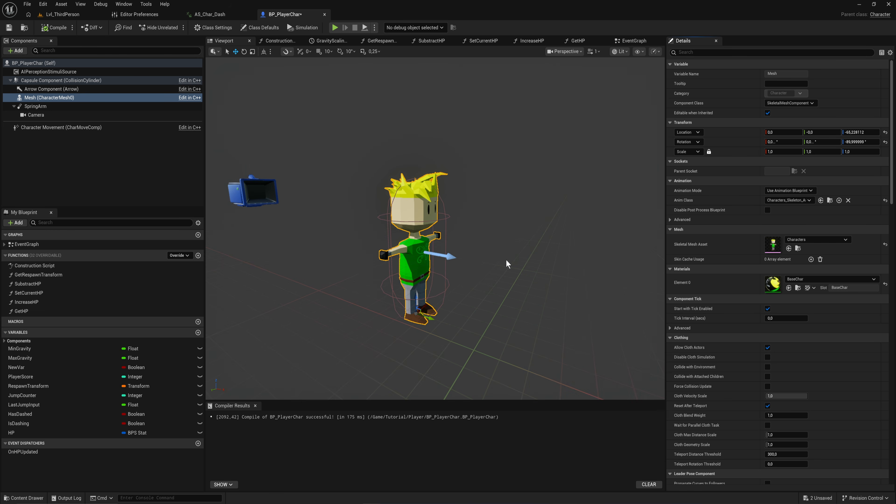
Step: Open the new Anim Blueprint and add a Char_Idle sequence player to its AnimGraph
key("ctrl+space")
double_click(538, 370)
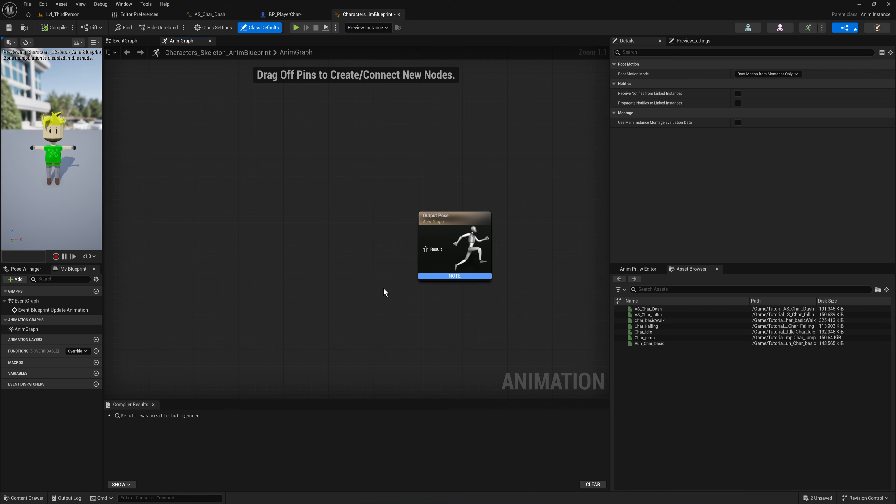
scroll(384, 292, "up", 3)
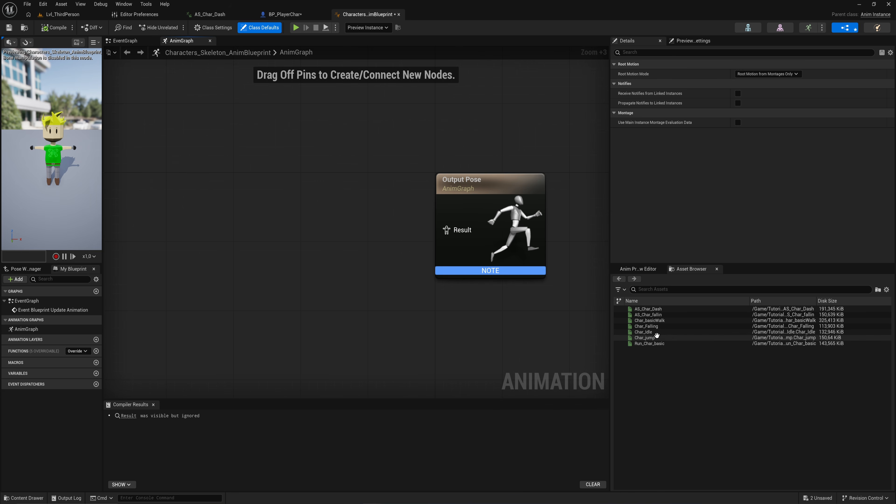
mouse_move(659, 330)
left_click_drag(659, 331, 261, 234)
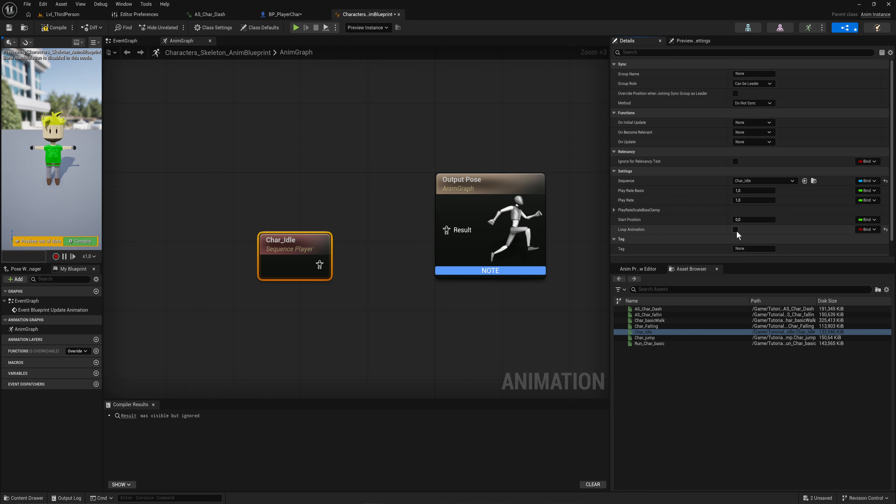
Step: Compile the Anim Blueprint and connect the Char_Idle player to the Output Pose result
left_click(81, 241)
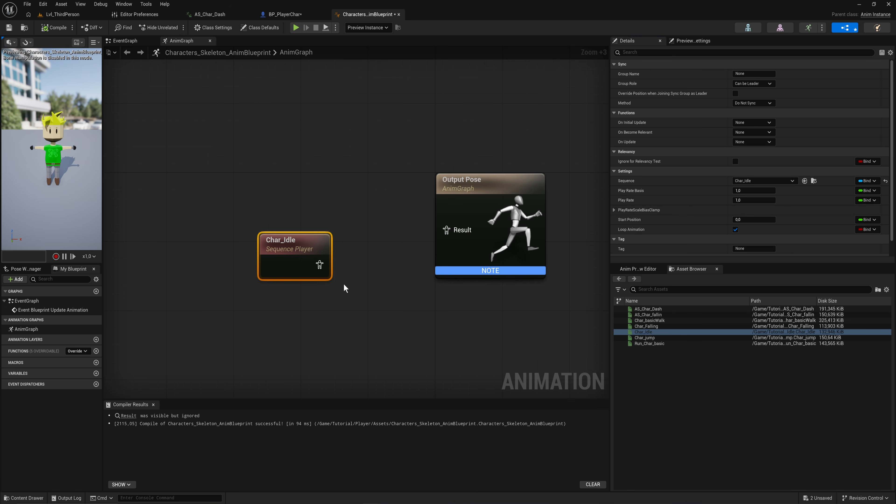
left_click_drag(319, 264, 446, 230)
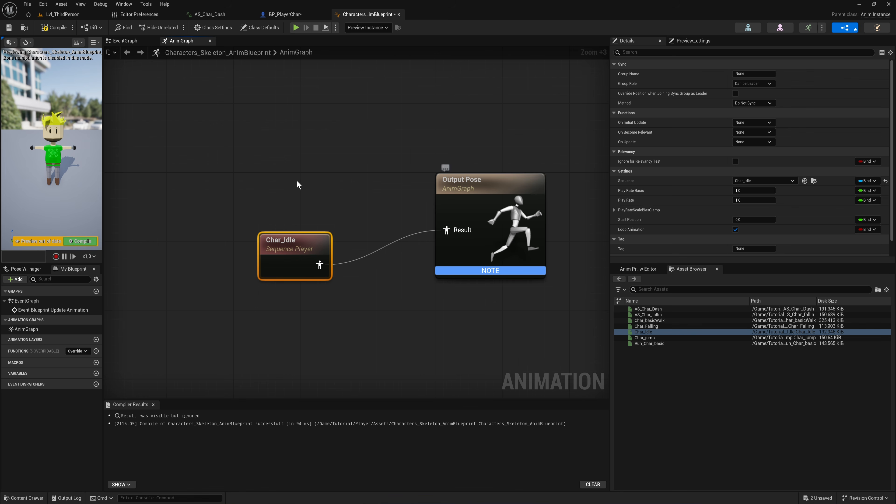
Step: Recompile the Anim Blueprint, then create a Blend Space 1D from the Characters skeletal mesh named BS_Char_Idle_Walk_Run
left_click(77, 242)
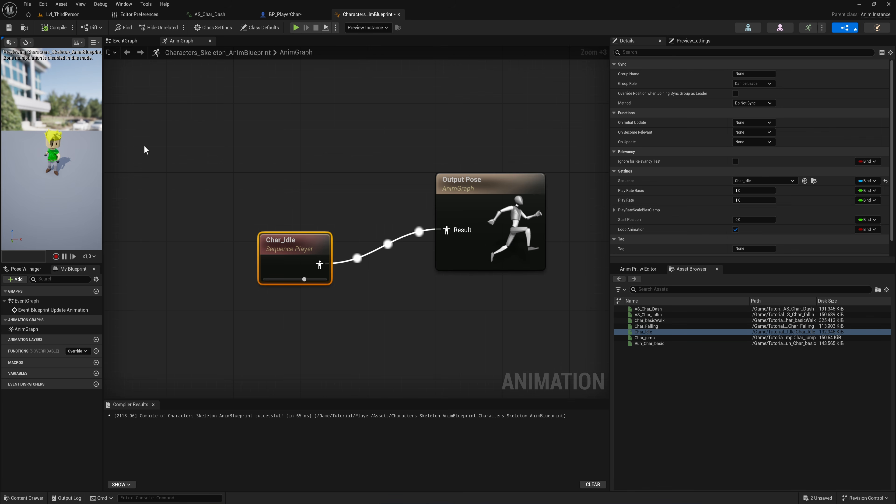
key("ctrl+space")
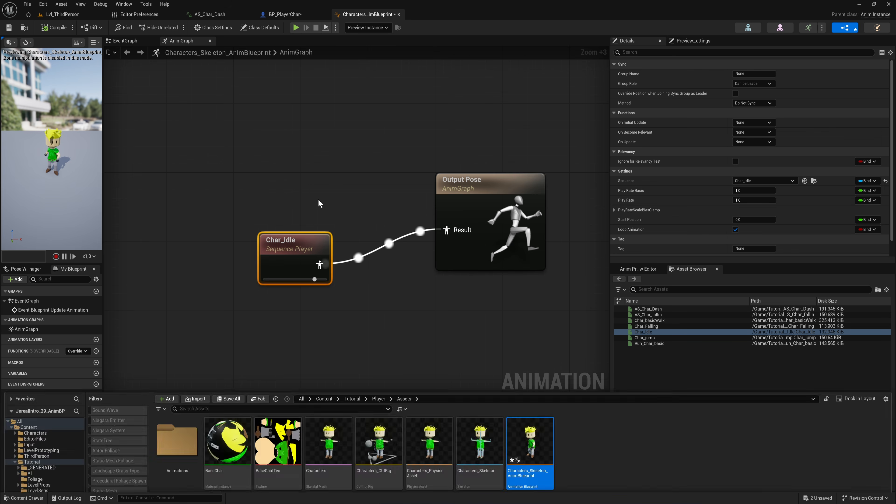
left_click(317, 200)
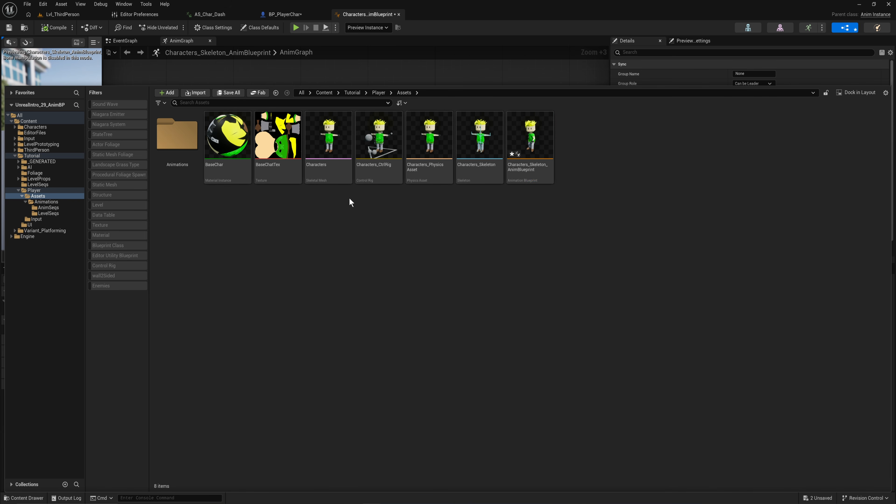
left_click(338, 179)
right_click(338, 180)
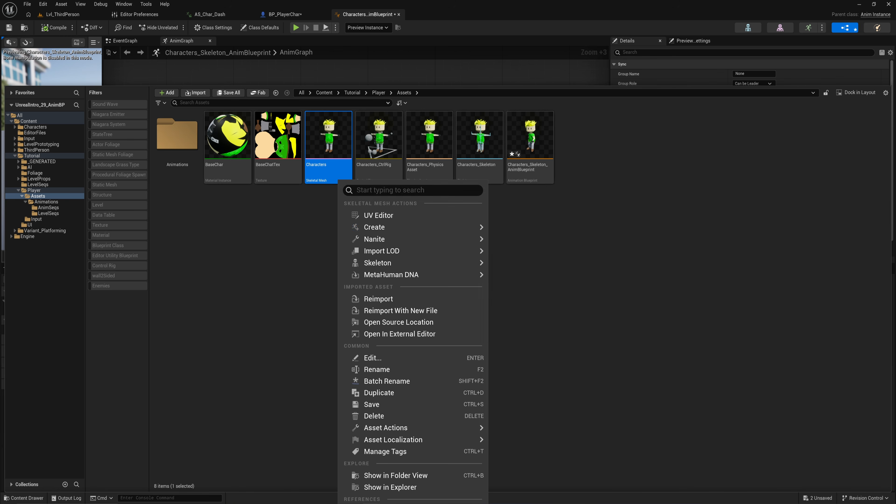
mouse_move(458, 226)
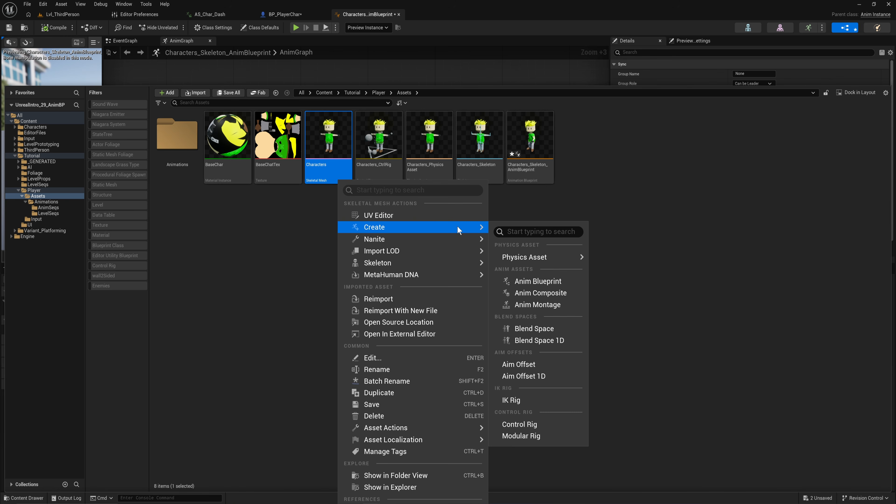
left_click(557, 340)
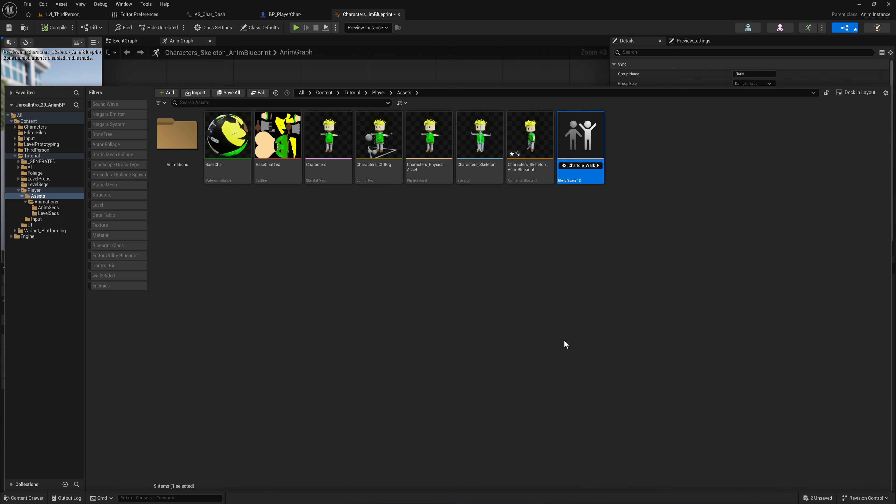
key("Return")
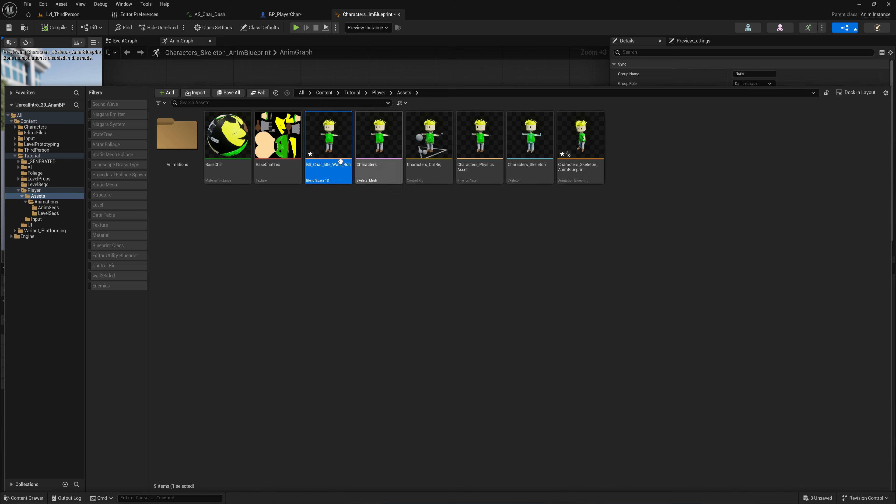
Step: Open the new blend space and add Char_Idle at the axis start and Char_basicWalk as samples
double_click(335, 138)
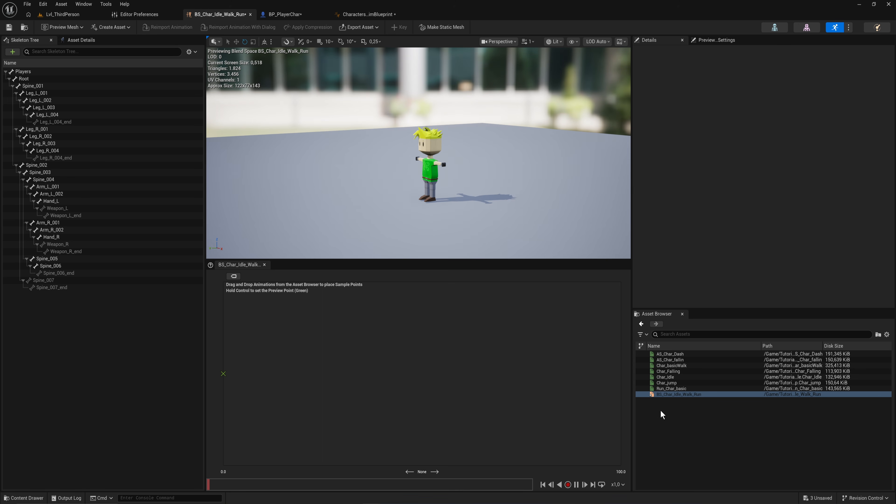
left_click_drag(666, 377, 226, 377)
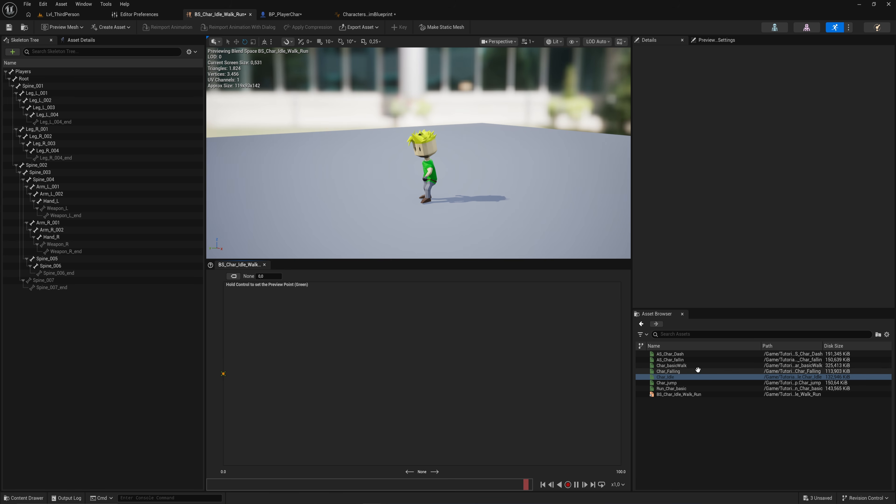
left_click_drag(680, 366, 267, 374)
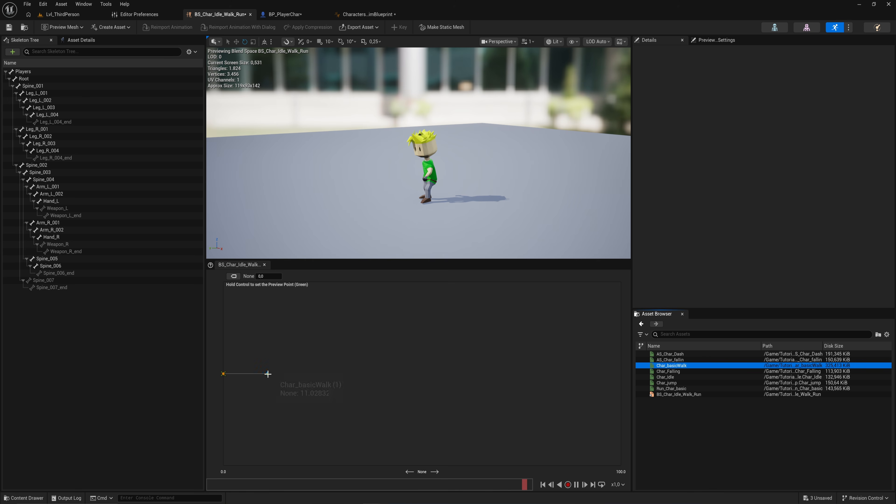
Step: Set the Char_basicWalk sample's axis value to 100
left_click(267, 374)
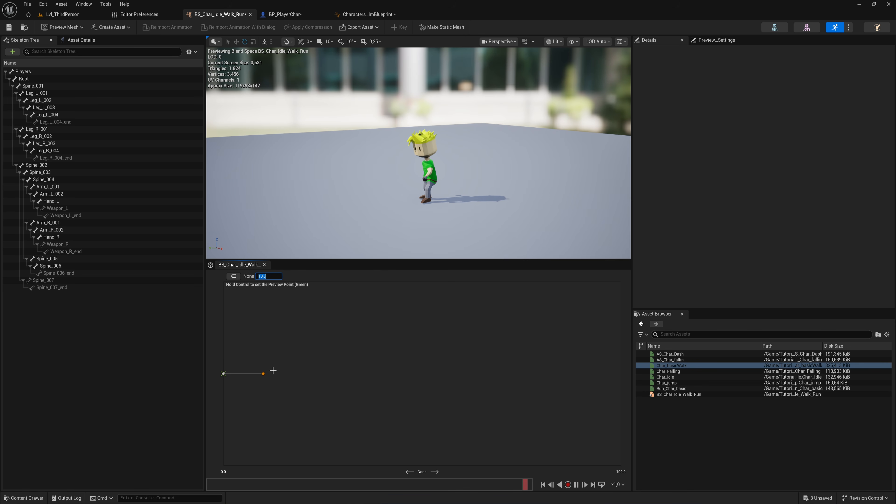
mouse_move(246, 373)
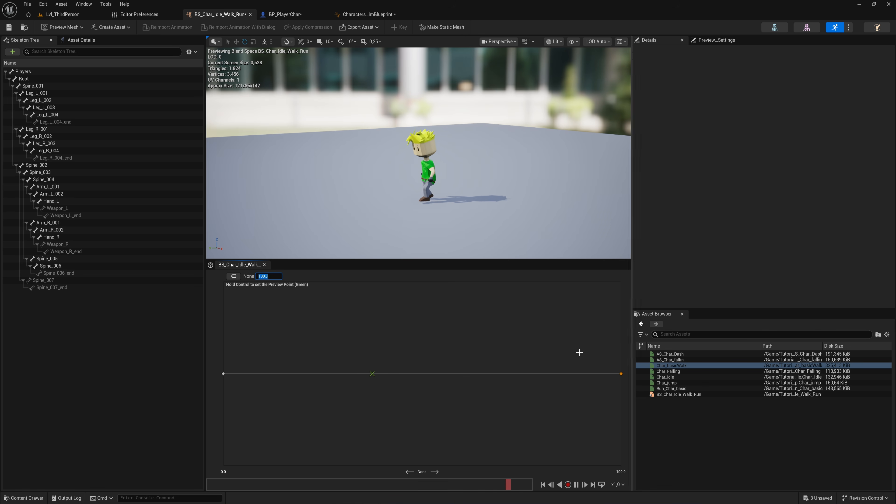
left_click(621, 374)
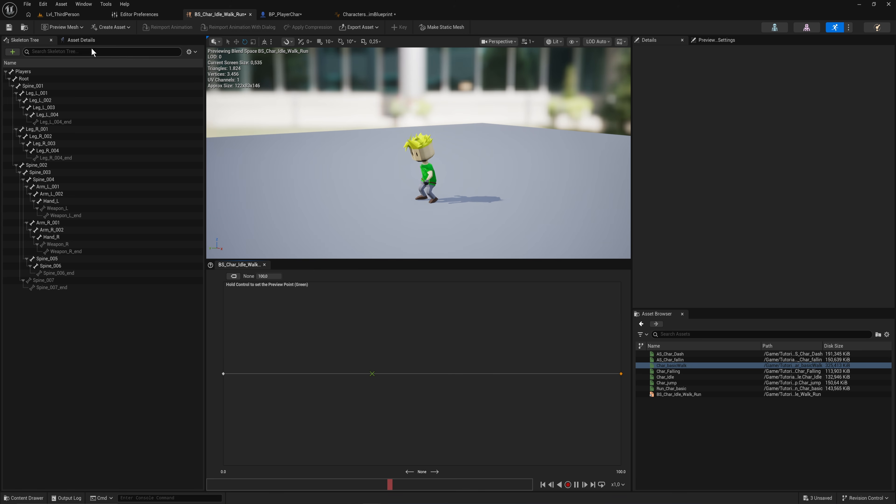
Step: Set the blend space's horizontal axis maximum value to 1000
left_click(86, 42)
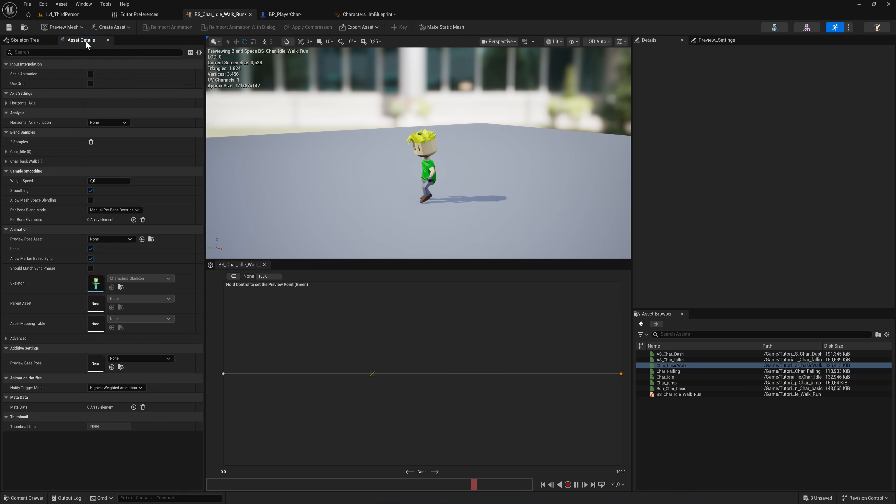
left_click(6, 103)
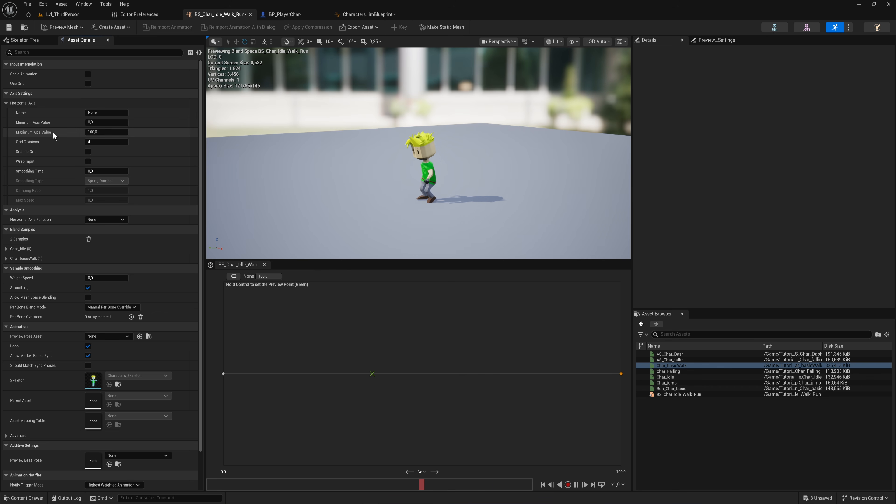
left_click(106, 132)
type("1")
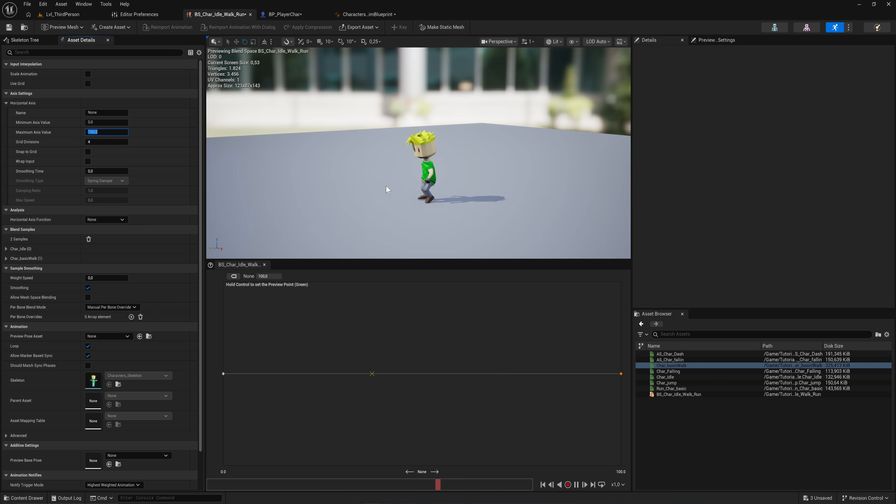
type("000")
key("Return")
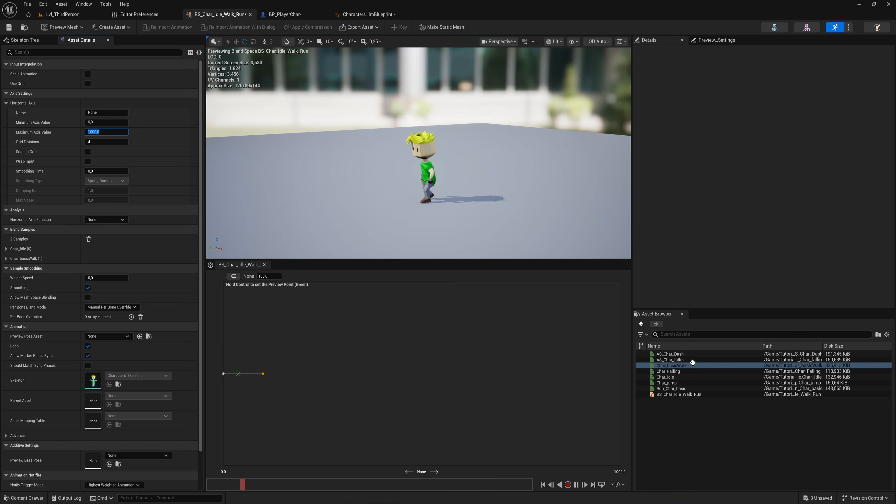
Step: Add Run_Char_basic as a sample, set its axis value to 1000, and save the blend space
mouse_move(679, 388)
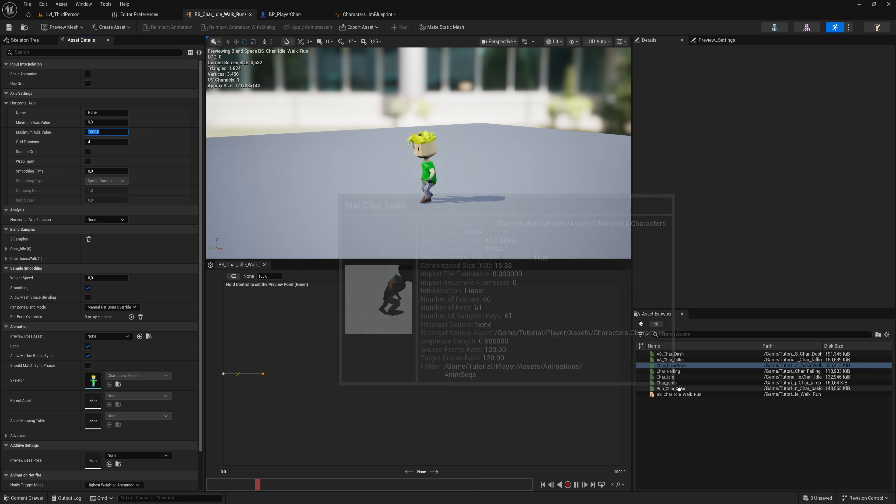
left_click_drag(679, 388, 536, 373)
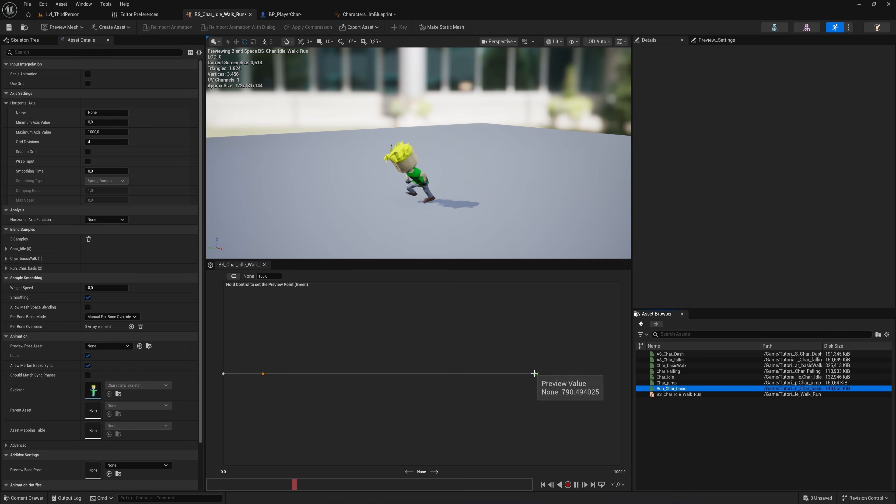
left_click(268, 276)
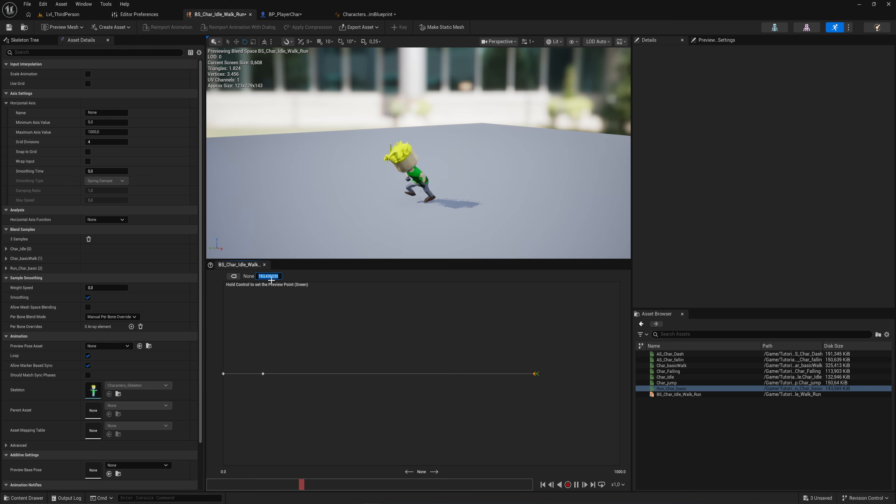
type("1000")
key("Return")
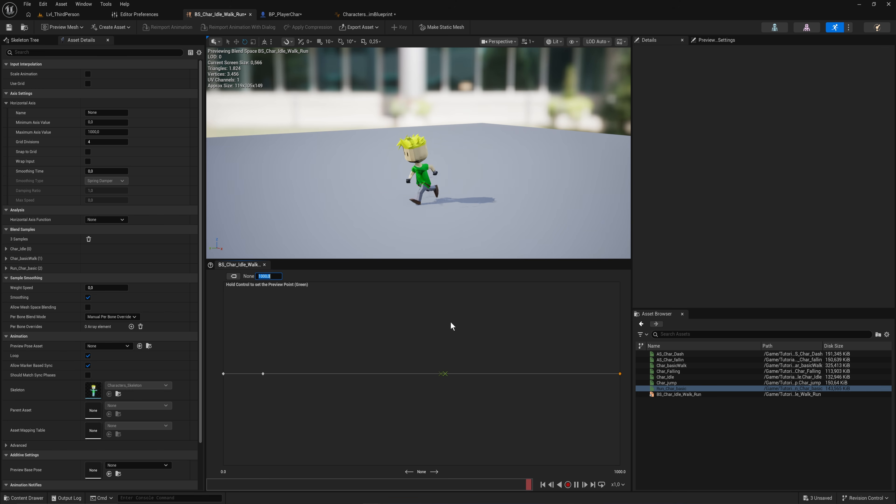
key("ctrl+s")
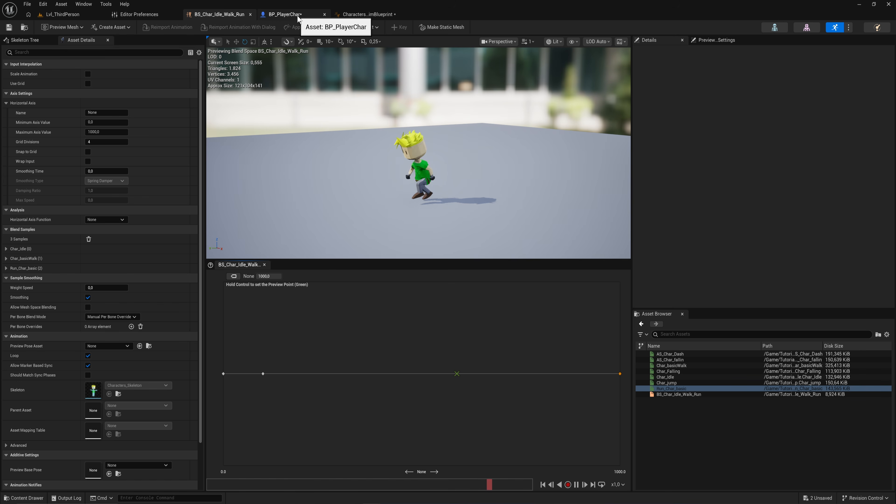
Step: Replace the Char_Idle player in the AnimGraph with a BS_Char_Idle_Walk_Run blend space player connected to Output Pose
left_click(382, 15)
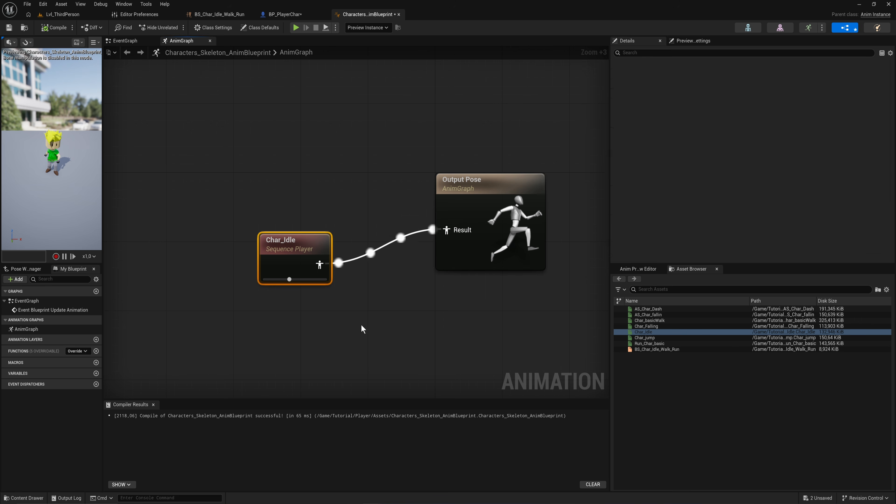
key("Delete")
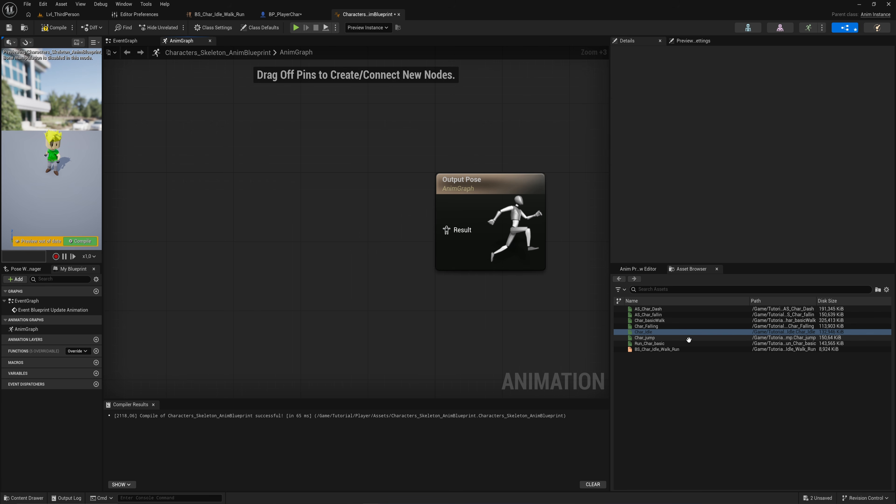
left_click_drag(676, 350, 205, 222)
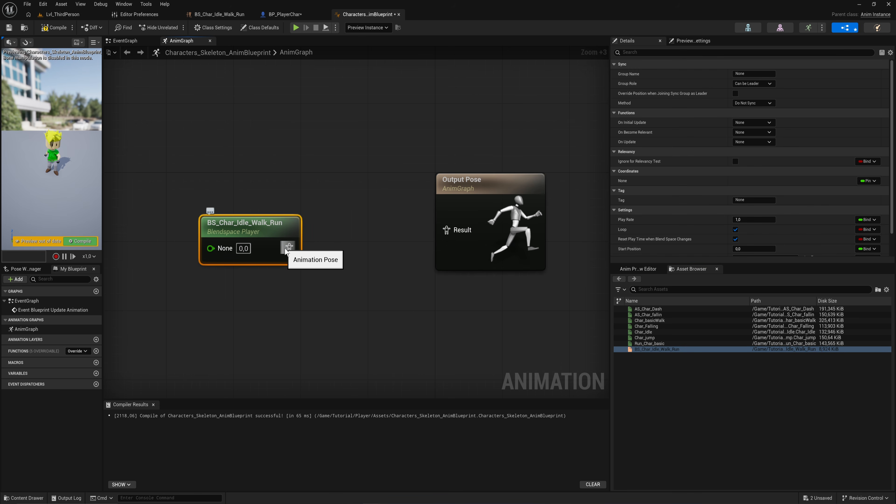
scroll(653, 228, "down", 1)
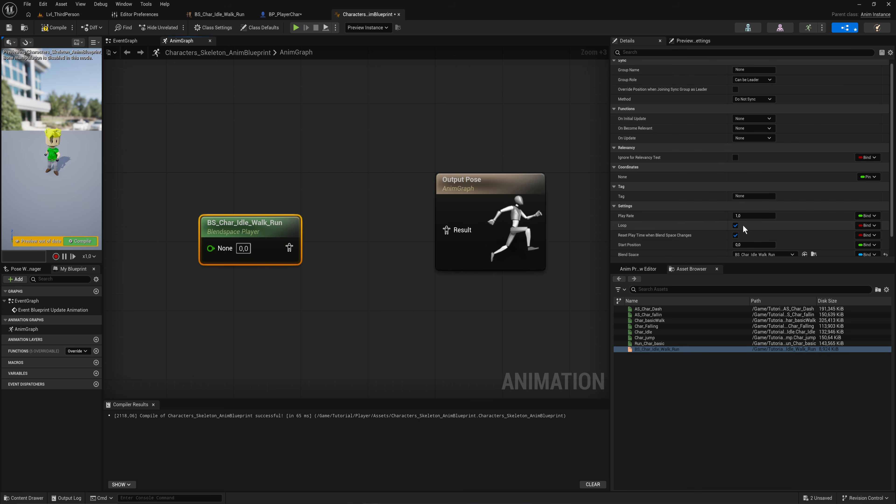
left_click_drag(289, 248, 458, 234)
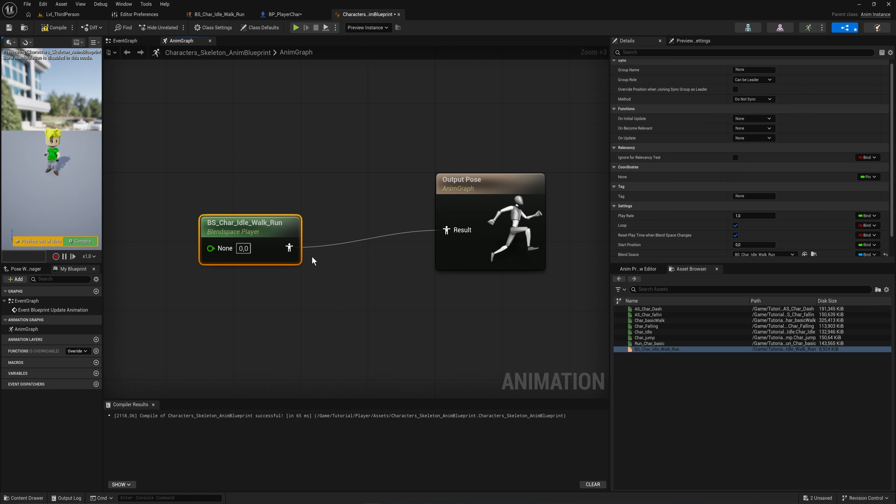
Step: Compile the Anim Blueprint
left_click(81, 242)
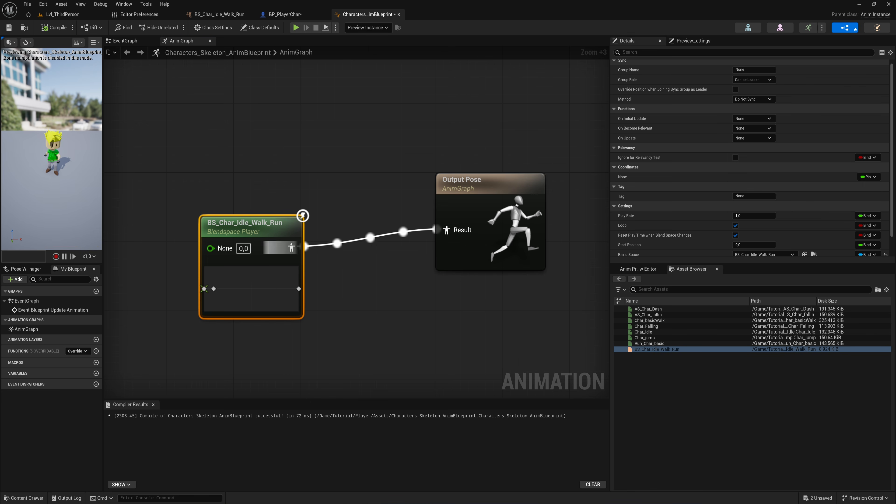
left_click_drag(228, 233, 319, 216)
right_click_drag(237, 214, 324, 216)
Step: In the EventGraph, cast the Try Get Pawn Owner return value to Character
left_click(124, 44)
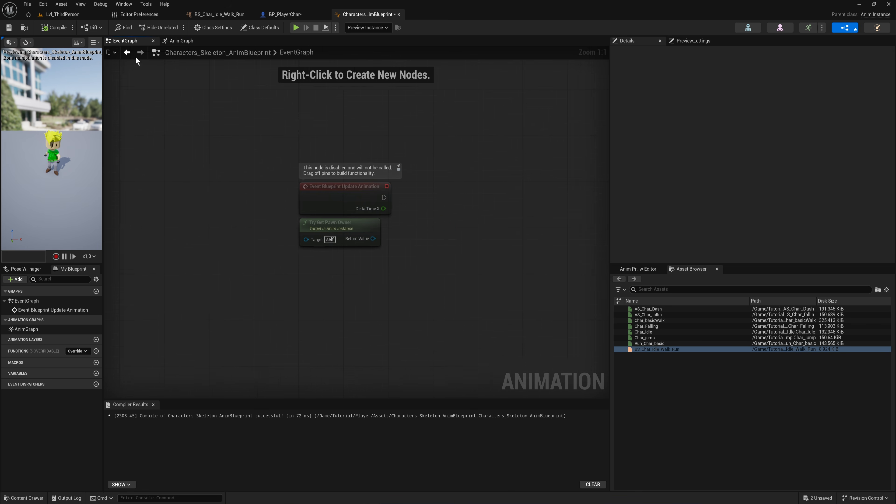
scroll(378, 244, "up", 2)
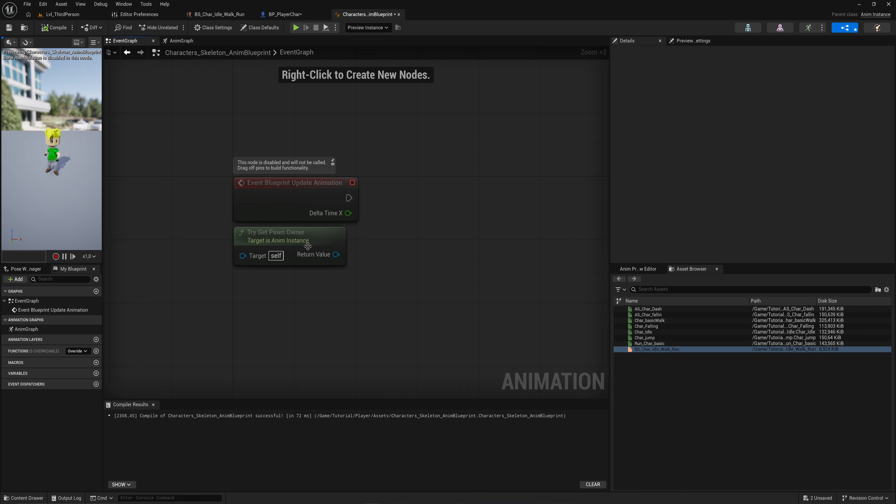
left_click_drag(311, 245, 309, 268)
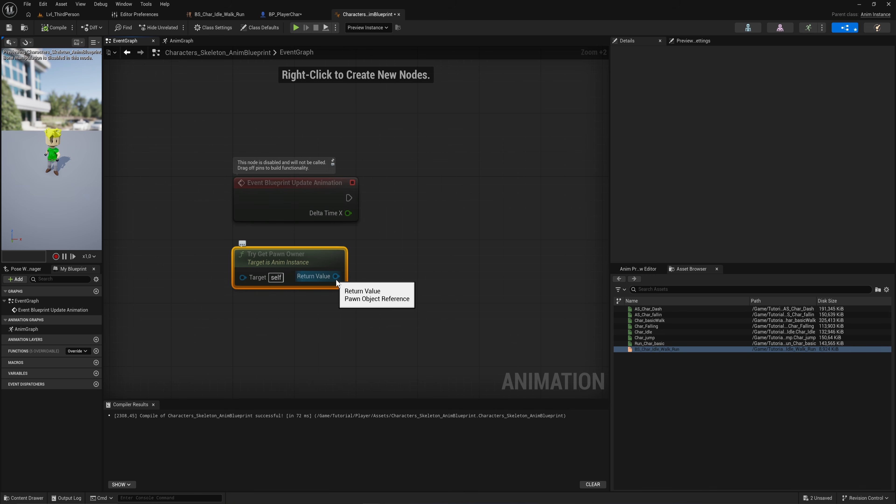
left_click_drag(336, 277, 401, 249)
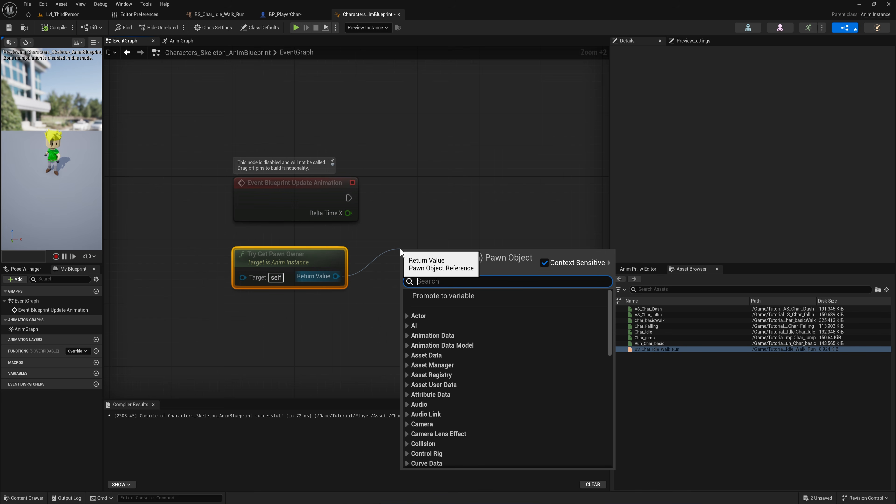
type("cat to")
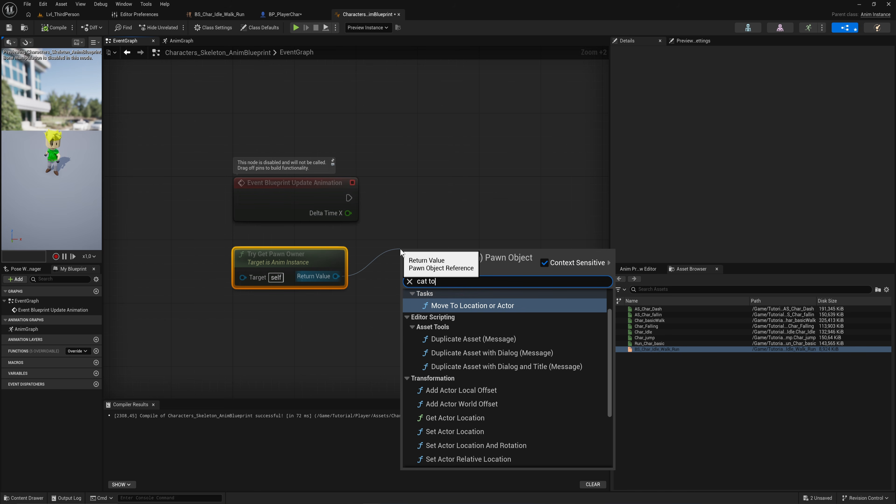
key("BackSpace")
key("BackSpace")
key("BackSpace")
key("BackSpace")
key("BackSpace")
type("st to char")
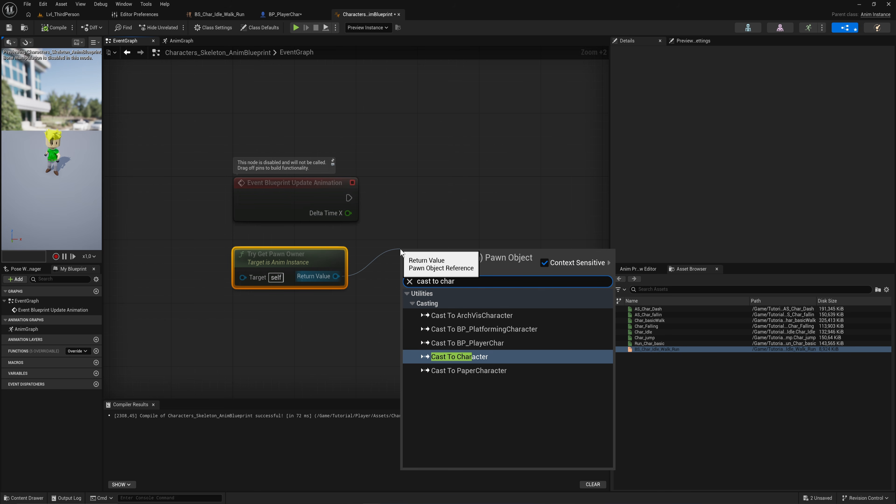
left_click(485, 360)
Step: Connect the Update Animation event's execution and the pawn owner to the Cast To Character node
left_click_drag(441, 265, 349, 199)
left_click_drag(427, 178, 435, 194)
right_click_drag(498, 238, 390, 227)
Step: Get the Character Movement component from the cast's As Character output
left_click_drag(391, 228, 451, 275)
type("get chracte")
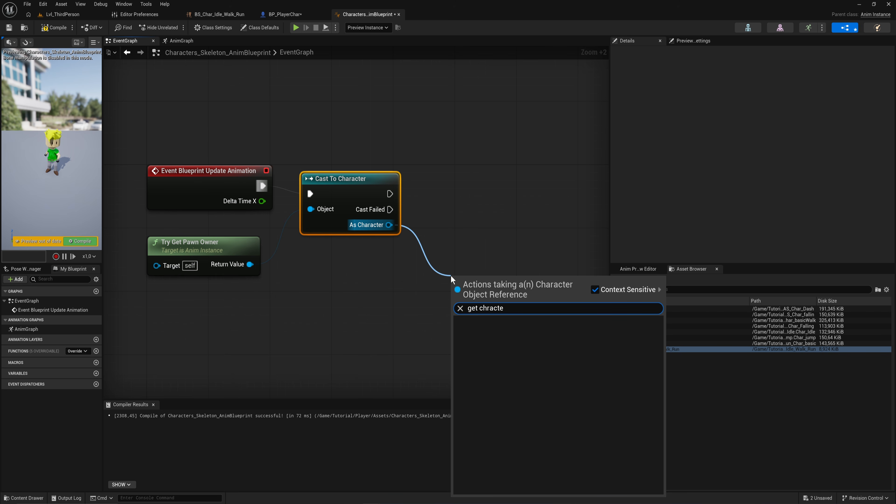
key("ctrl+a")
type("movement com")
scroll(656, 445, "down", 10)
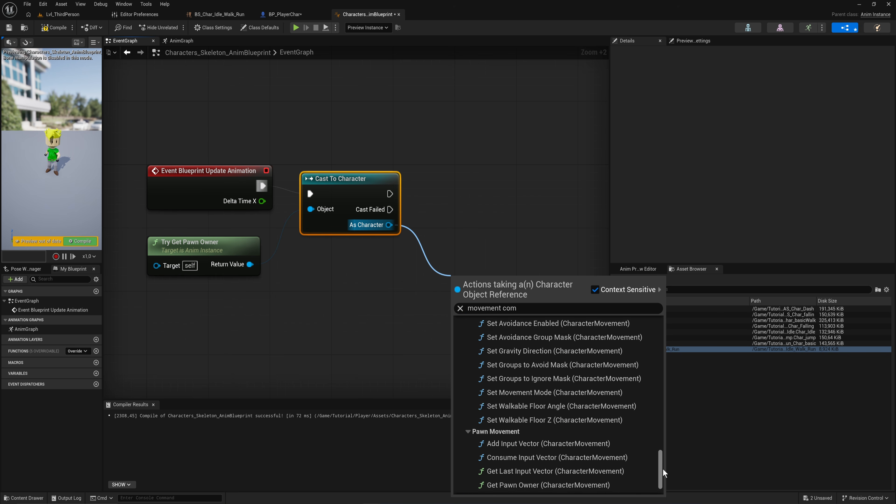
left_click_drag(659, 471, 658, 318)
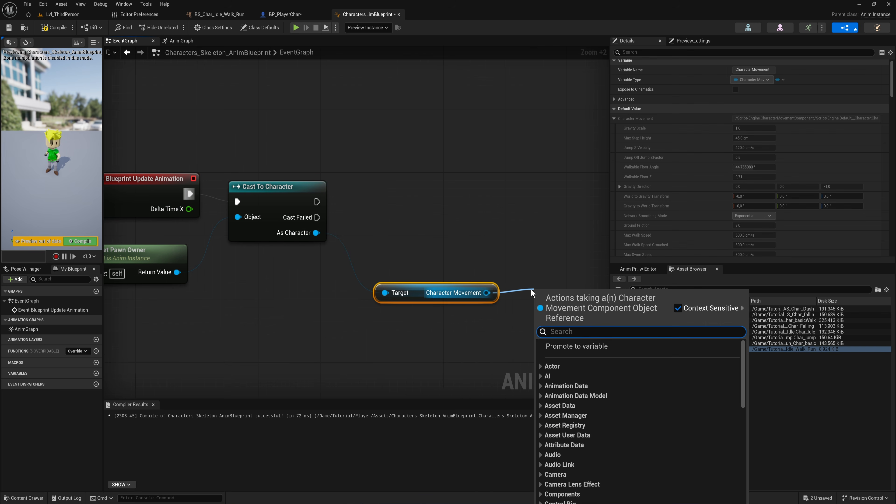
Step: Get the Velocity from the Character Movement component
type("get vel")
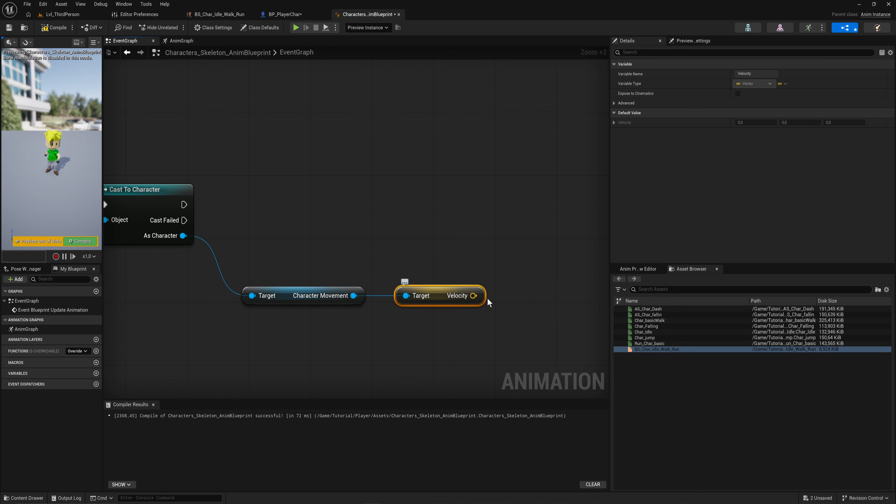
scroll(428, 300, "down", 2)
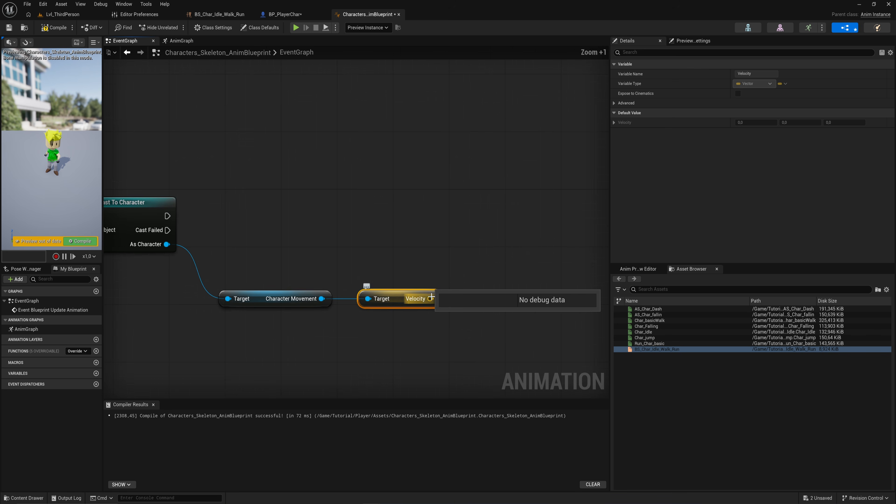
Step: Promote the velocity to a Velocity variable, run its Set node after the cast, and compile
left_click_drag(429, 298, 451, 249)
left_click(492, 284)
key("Return")
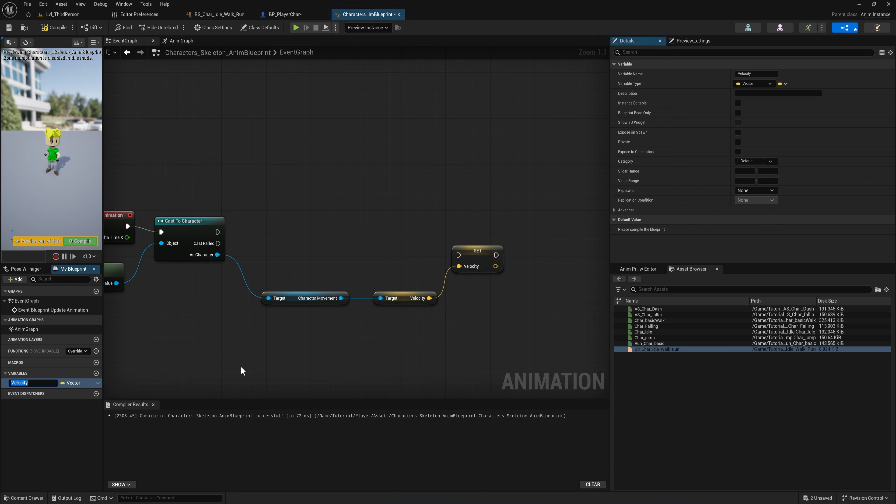
left_click_drag(458, 255, 445, 229)
key("F7")
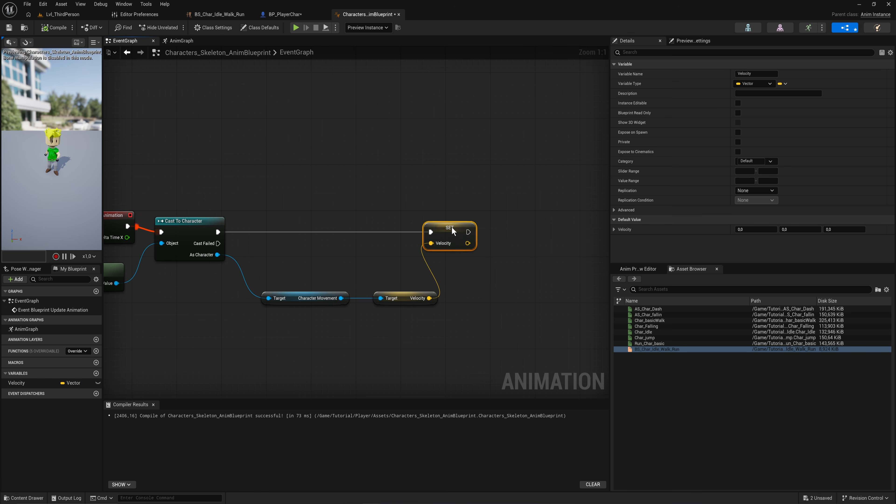
Step: In the AnimGraph, place a Velocity variable getter and convert it with a To Vector2D node
left_click(191, 44)
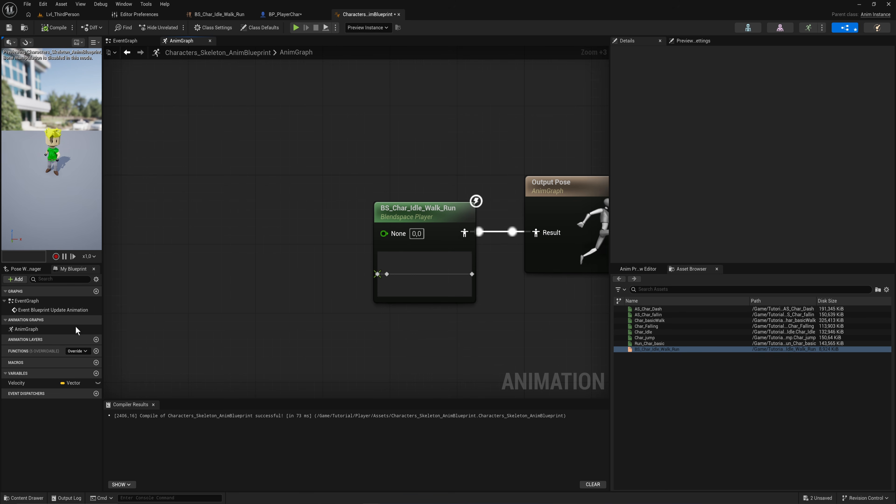
left_click_drag(24, 383, 271, 271, "ctrl")
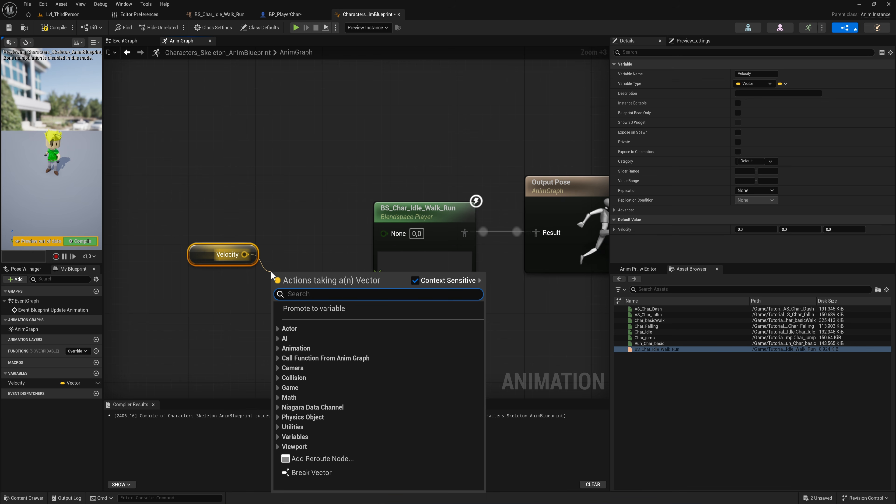
type("vector2")
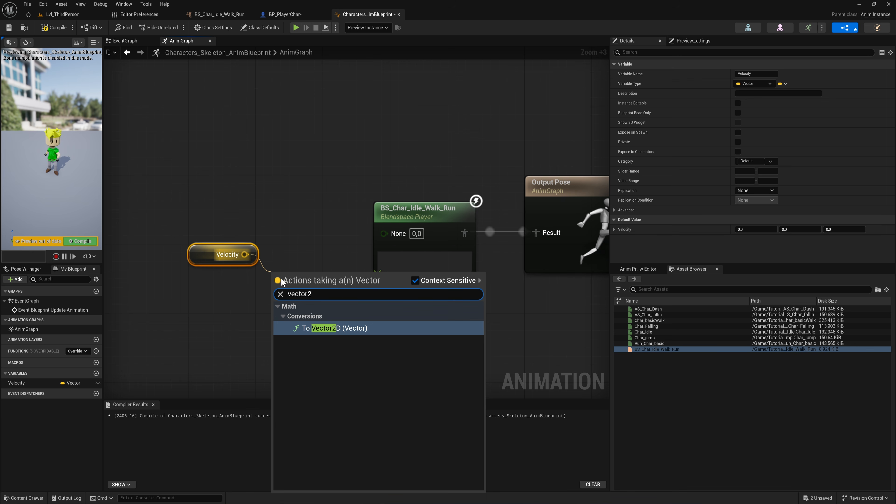
left_click(328, 329)
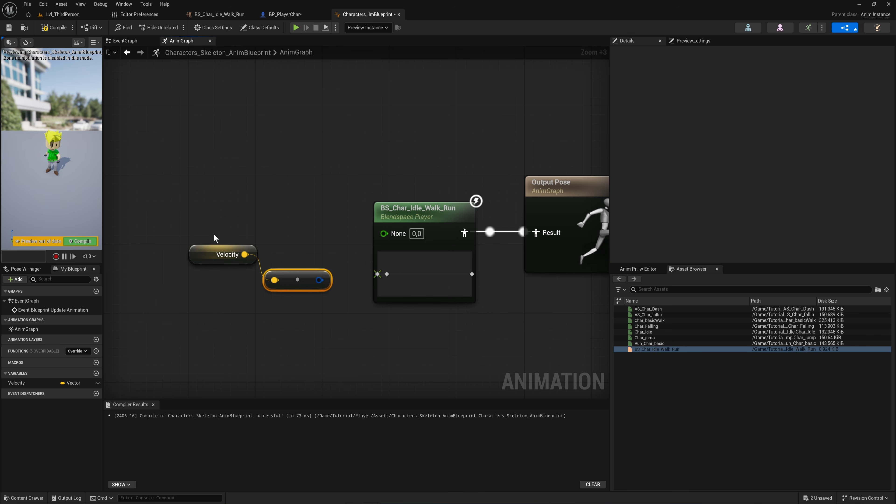
Step: Add a Vector2D Length node fed by the Vector2D output
left_click_drag(198, 256, 162, 282)
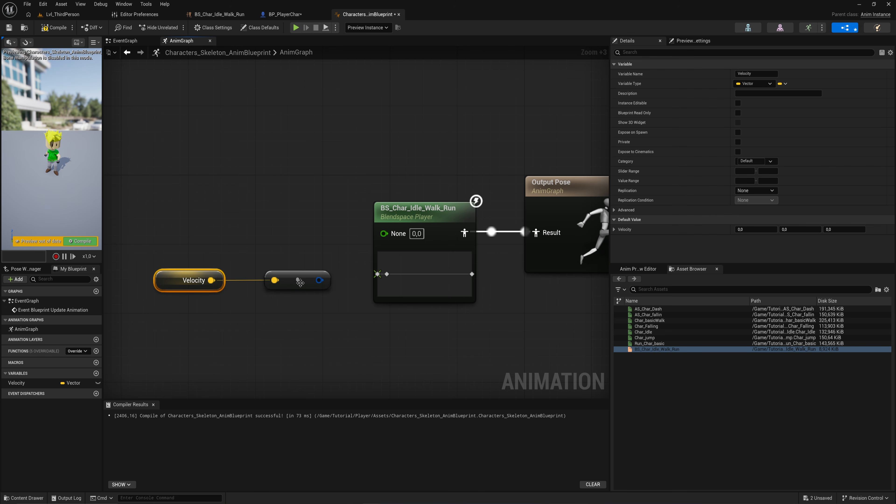
mouse_move(300, 283)
left_mouse_down()
mouse_move(273, 282)
mouse_move(310, 290)
left_mouse_up()
type("len")
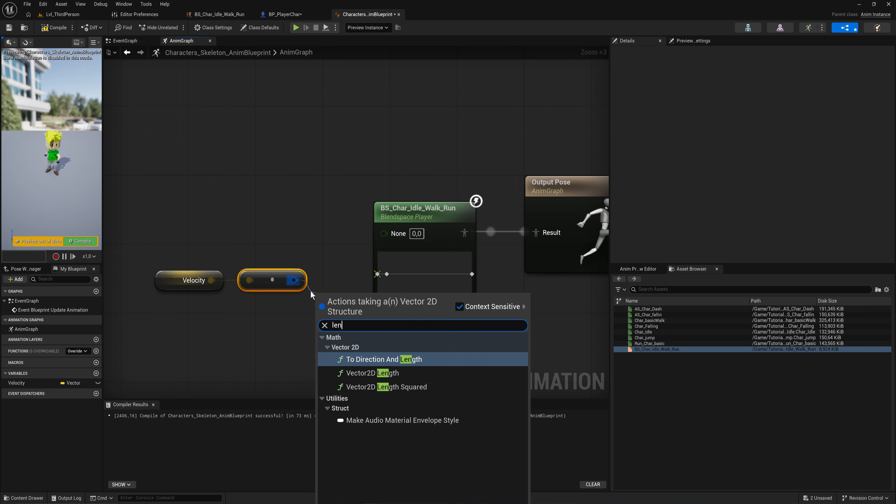
type("gth")
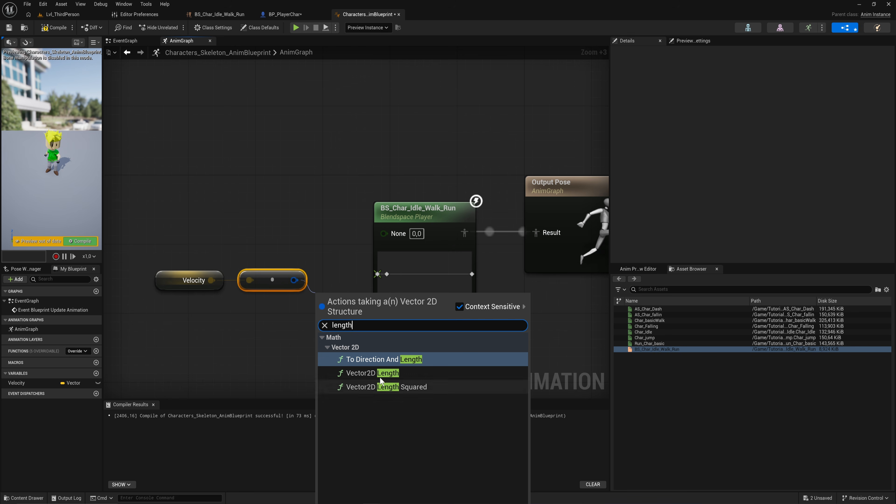
left_click(373, 372)
Step: Connect the length's Return Value to the blend space player's speed input and compile
left_click_drag(328, 247, 197, 296)
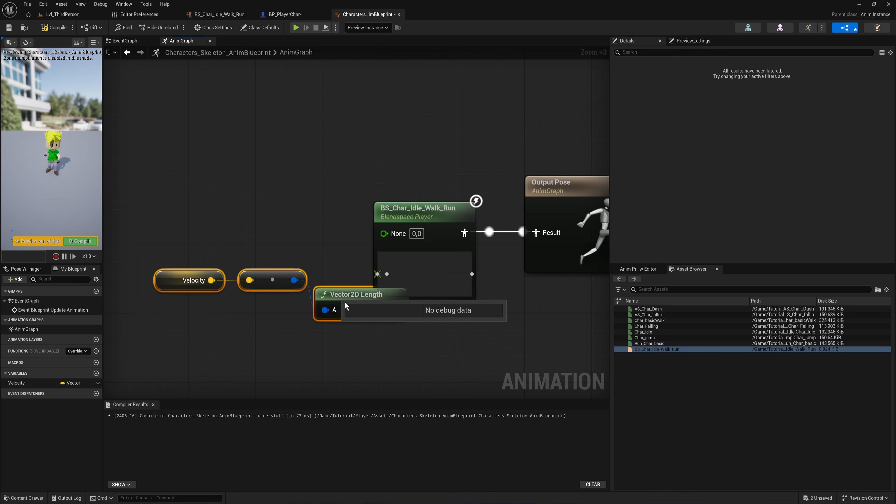
left_click_drag(339, 296, 256, 232)
right_click_drag(269, 286, 341, 303)
left_click_drag(393, 300, 175, 206)
left_click_drag(379, 264, 455, 250)
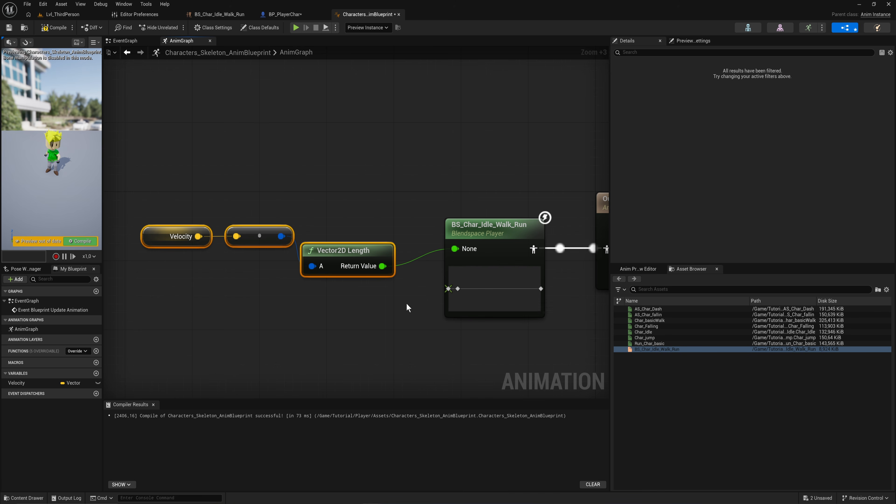
left_click(395, 302)
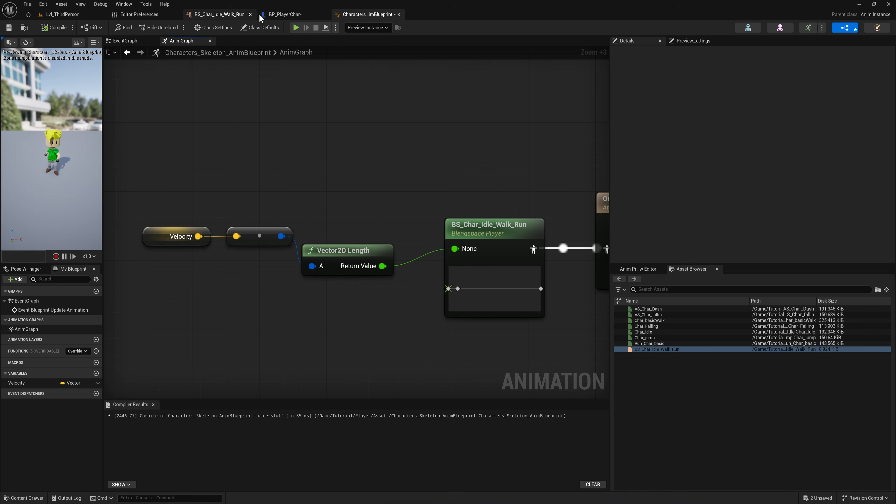
Step: Play the level and move the character forward and back to test the animation
left_click(285, 15)
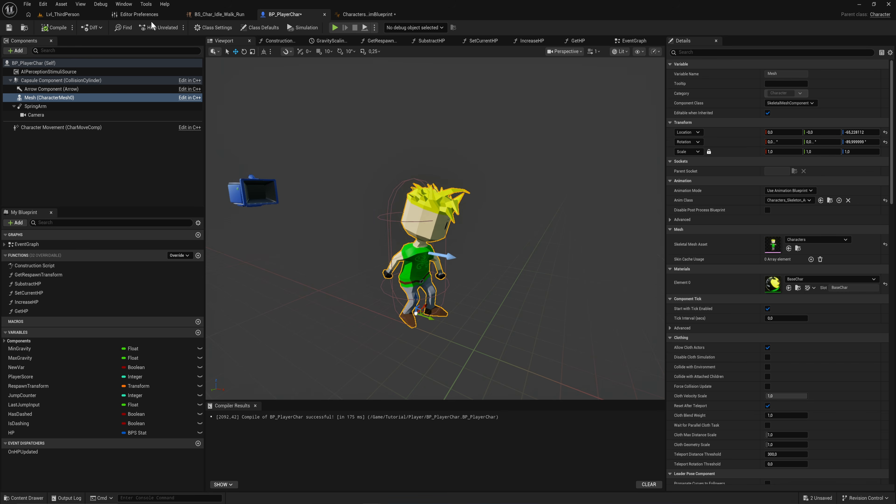
left_click(63, 14)
left_click(174, 27)
key("w")
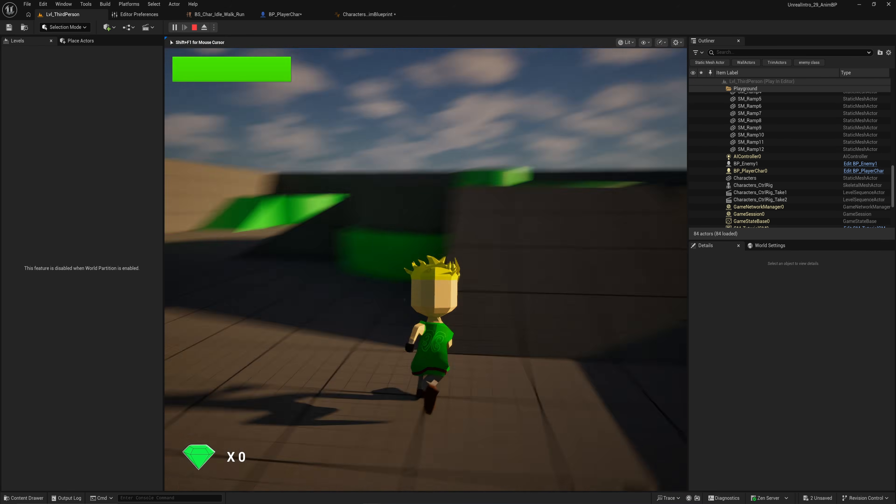
key("s")
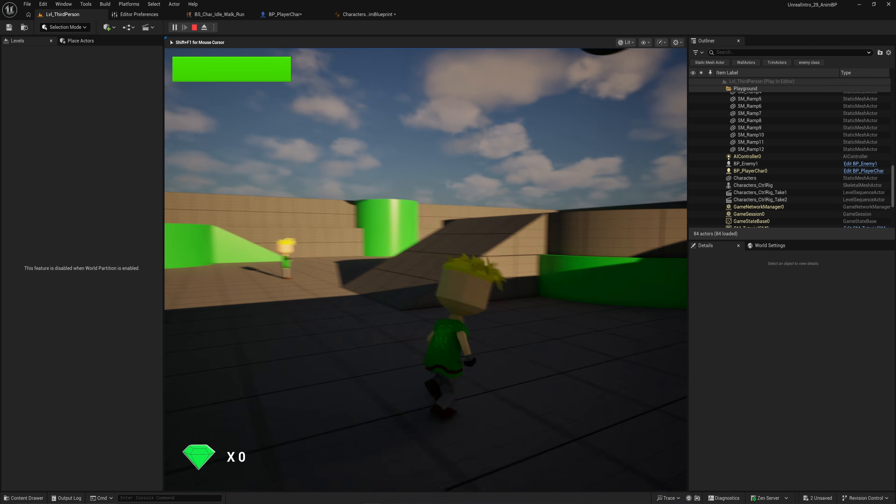
key("Escape")
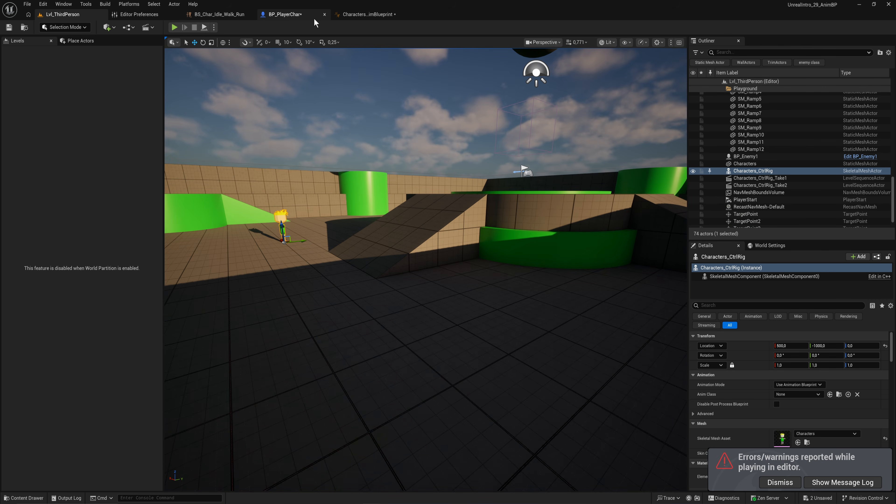
Step: Inspect the player character's Character Movement component for its max walk speed
left_click(296, 14)
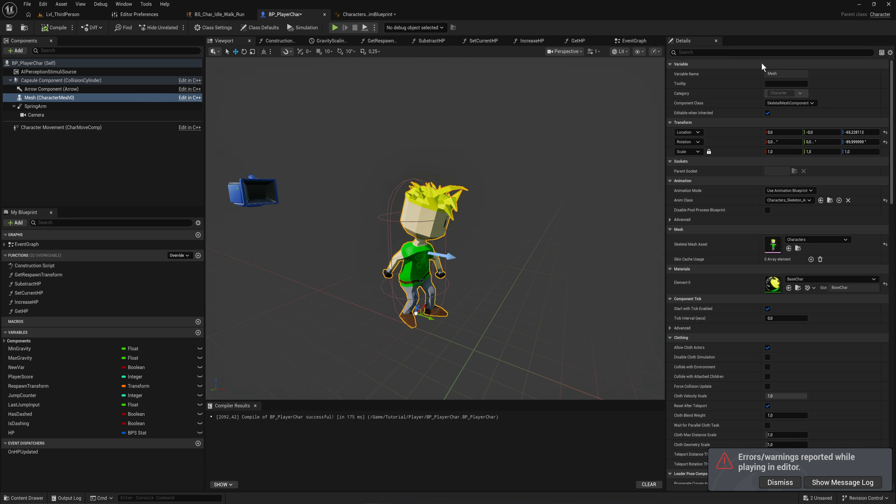
left_click(106, 128)
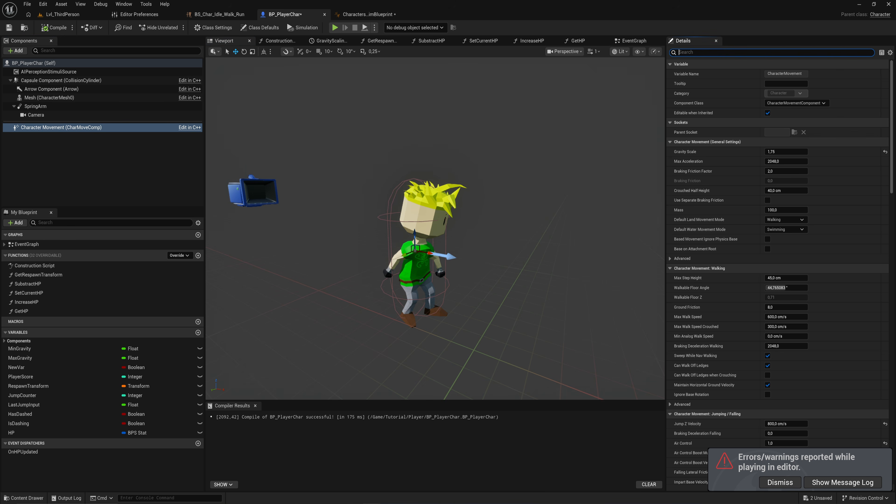
type("max wa")
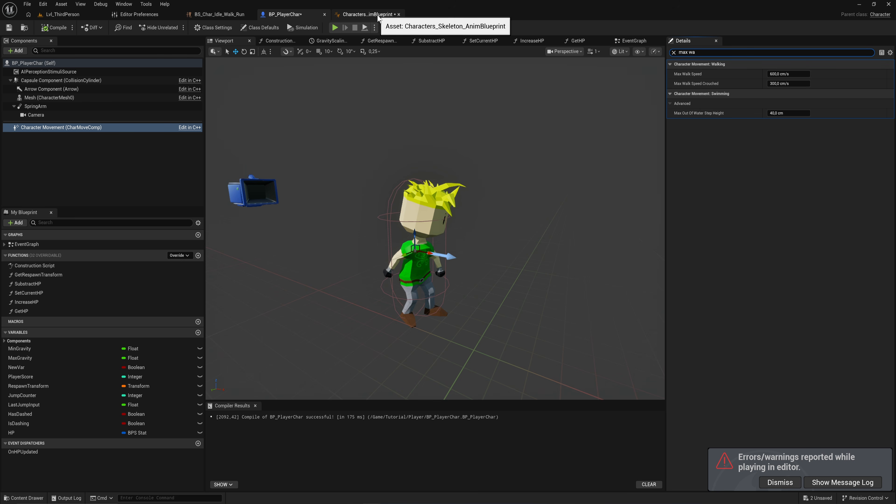
Step: Set the blend space's maximum horizontal axis value to 700
left_click(219, 14)
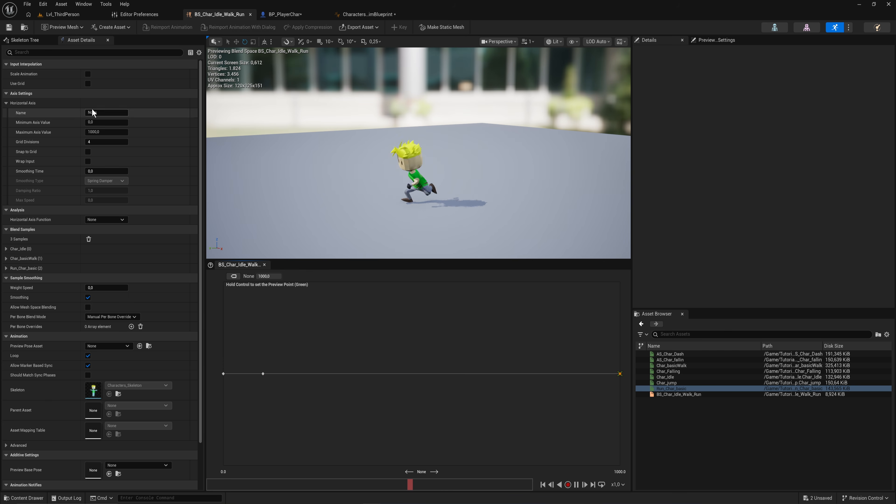
left_click(106, 131)
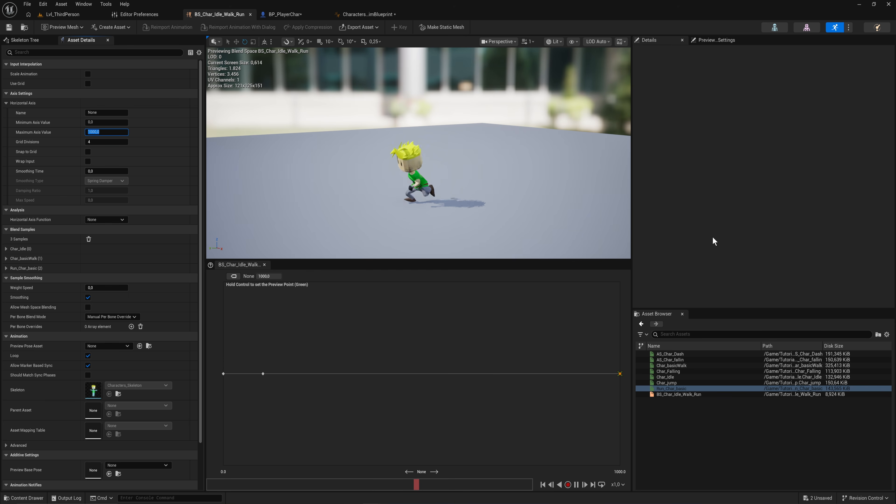
key("Return")
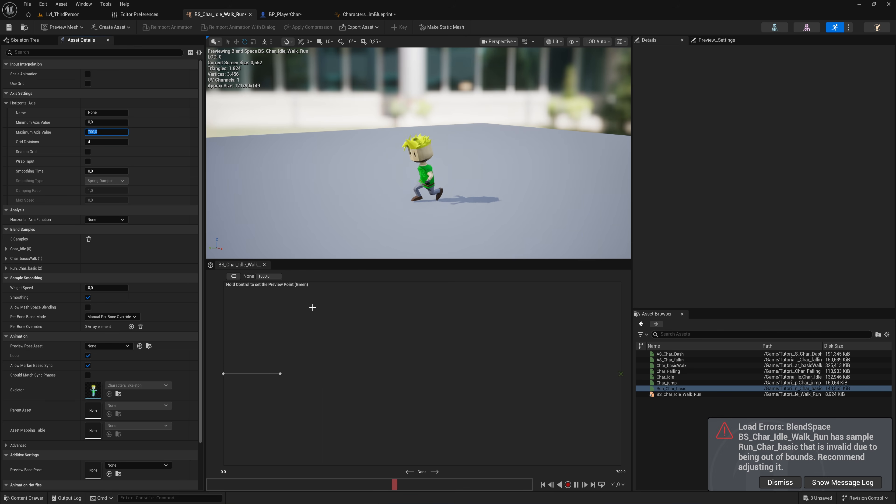
Step: Play-test the level again, walking the character forward, then return to the Anim Blueprint
left_click(284, 15)
left_click(96, 15)
left_click(174, 27)
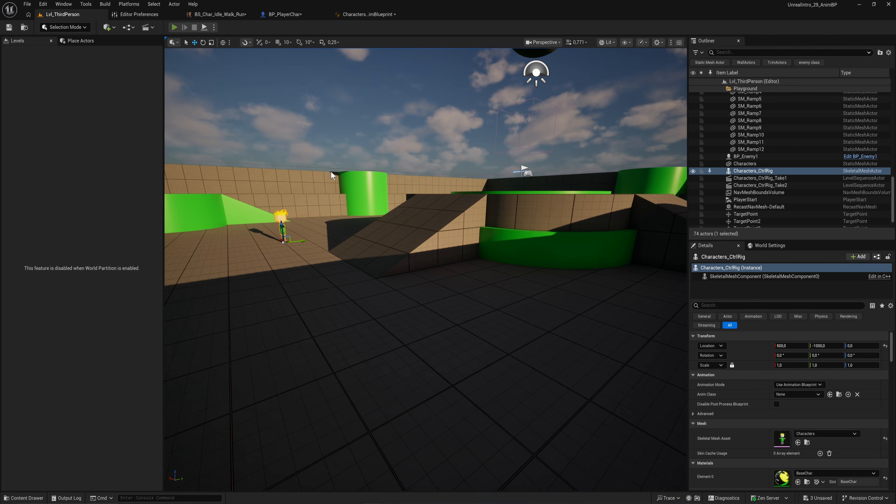
key("w")
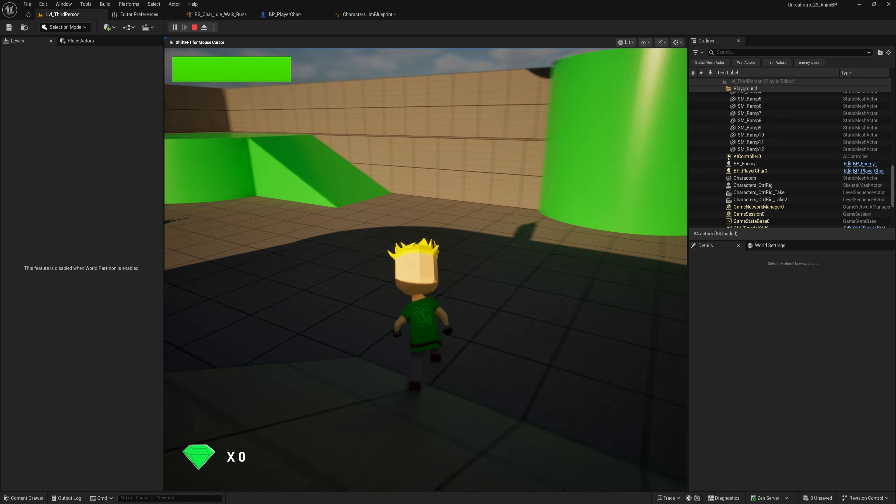
key("Escape")
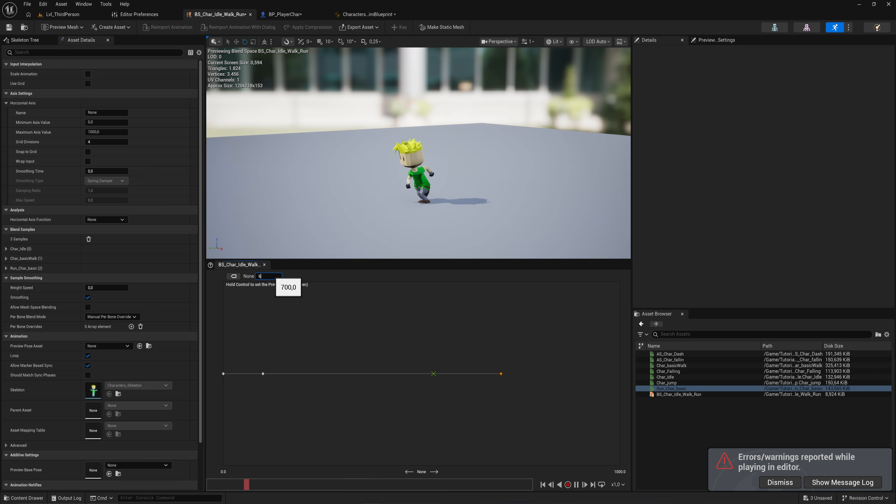
left_click(63, 14)
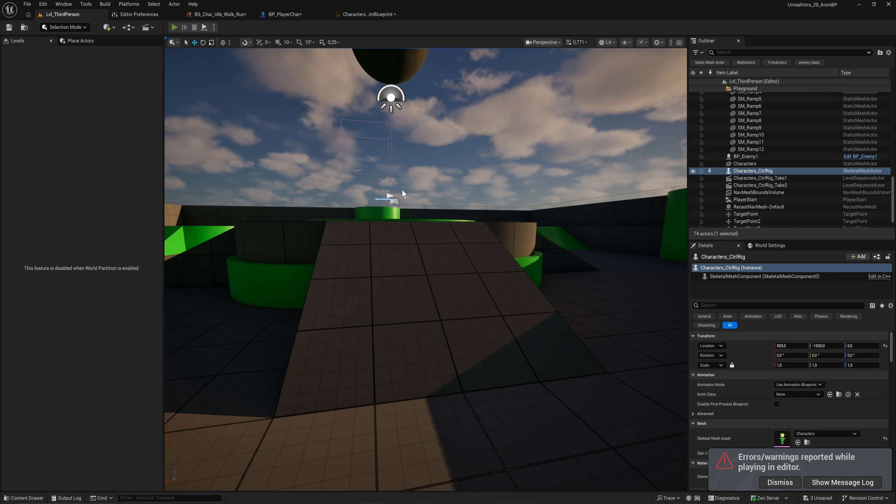
key("alt+p")
key("w")
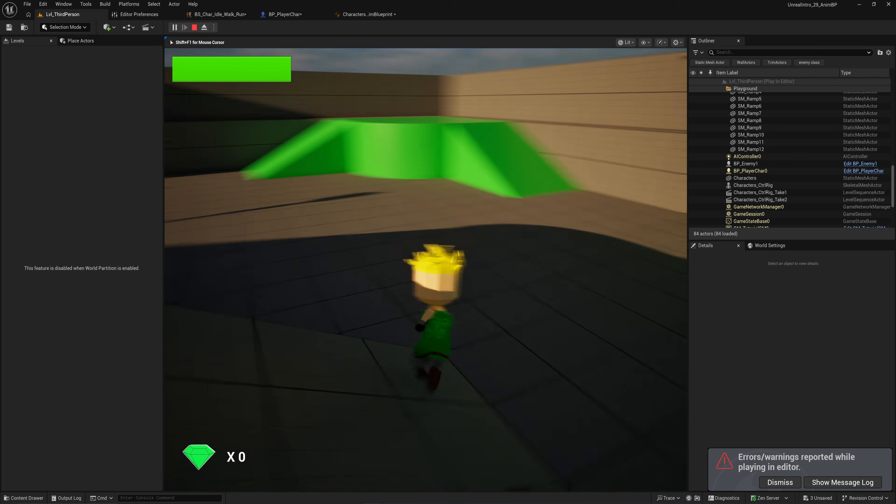
key("w")
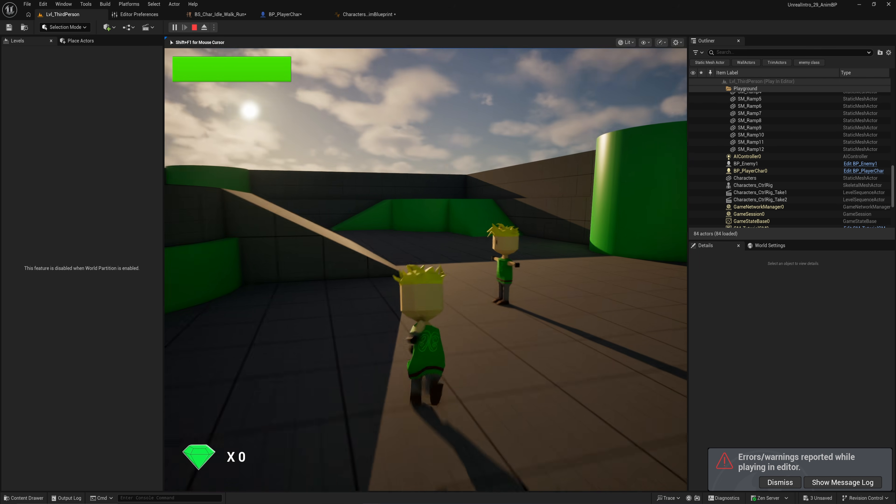
key("w")
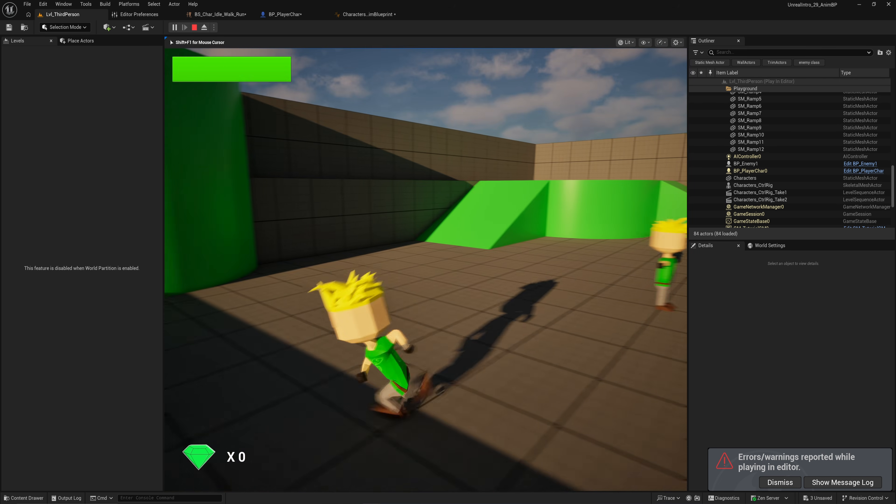
key("w")
key("Escape")
left_click(367, 15)
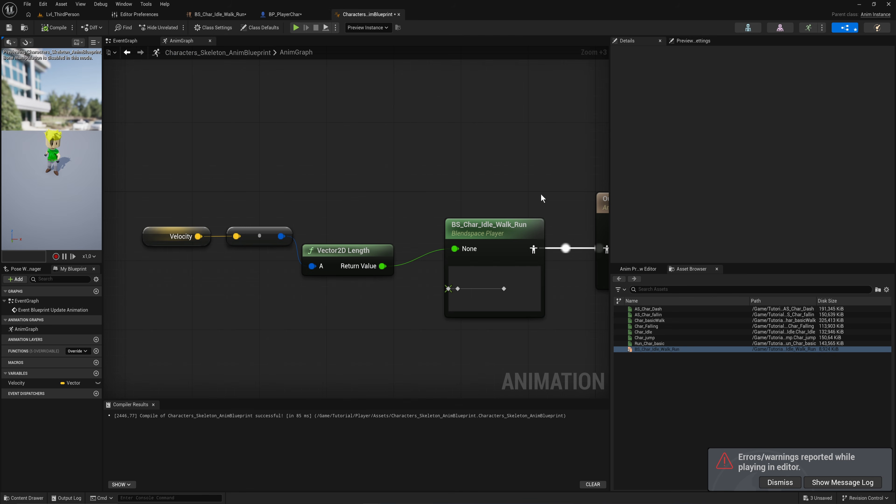
Step: Set the blend space's preview speed to 750 and save the blend space
left_click(217, 14)
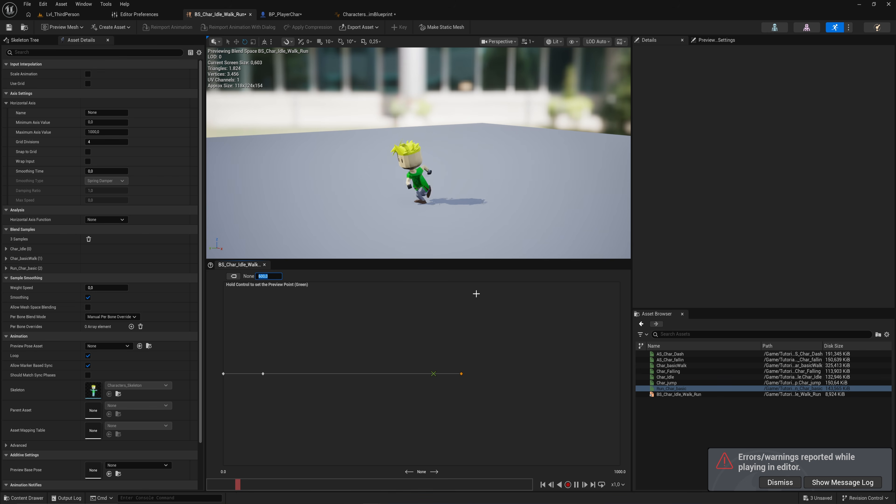
type("750")
key("Return")
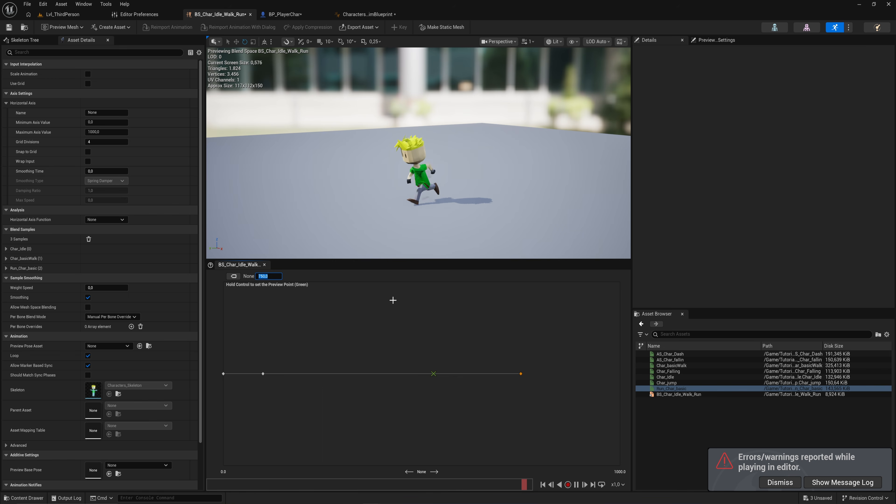
key("ctrl+s")
Step: Play the level and move the character around to test the walk and run blending
left_click(71, 17)
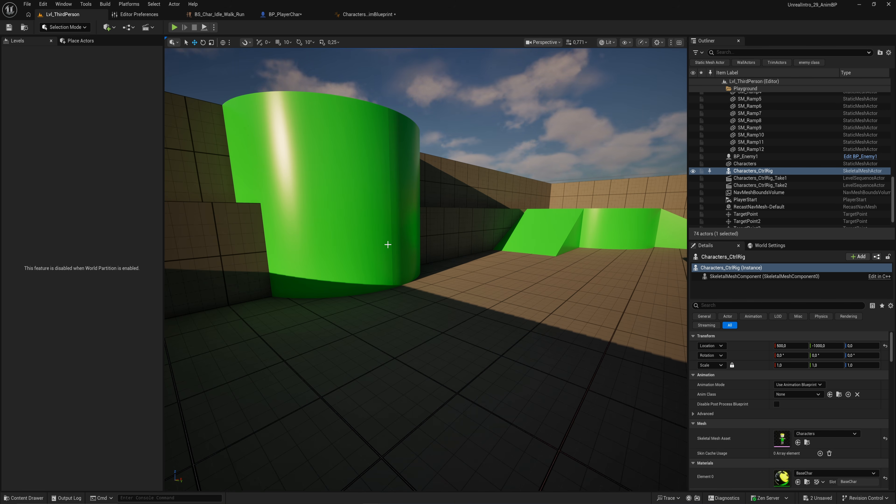
left_click(386, 15)
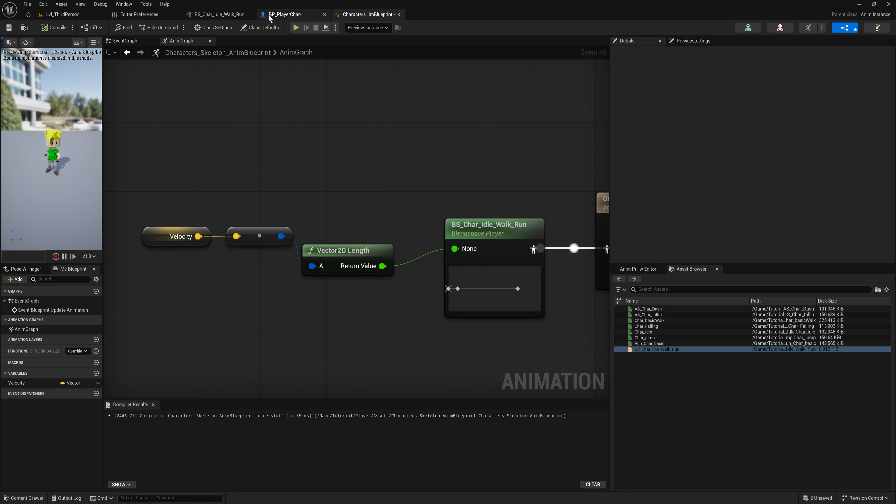
left_click(219, 15)
key("ctrl")
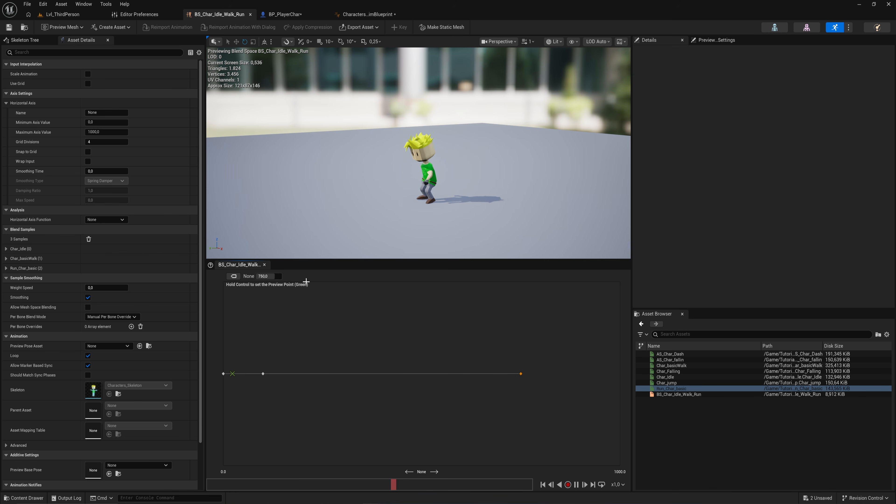
key("ctrl")
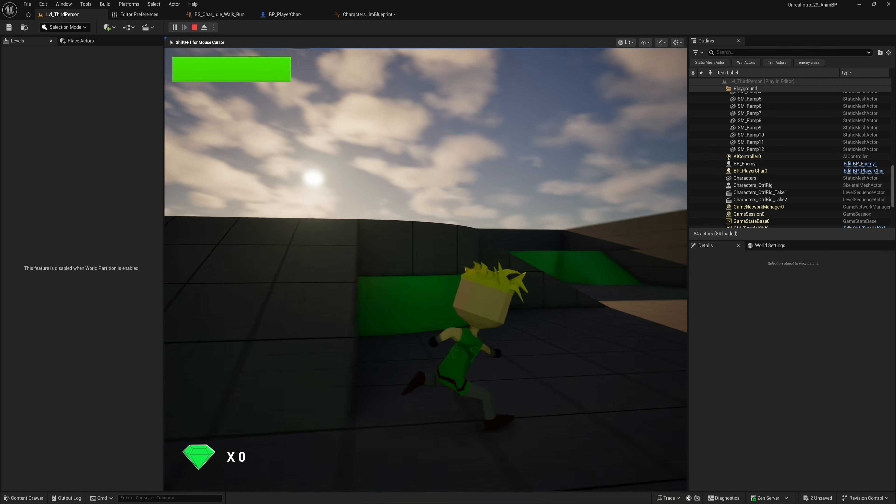
key("d")
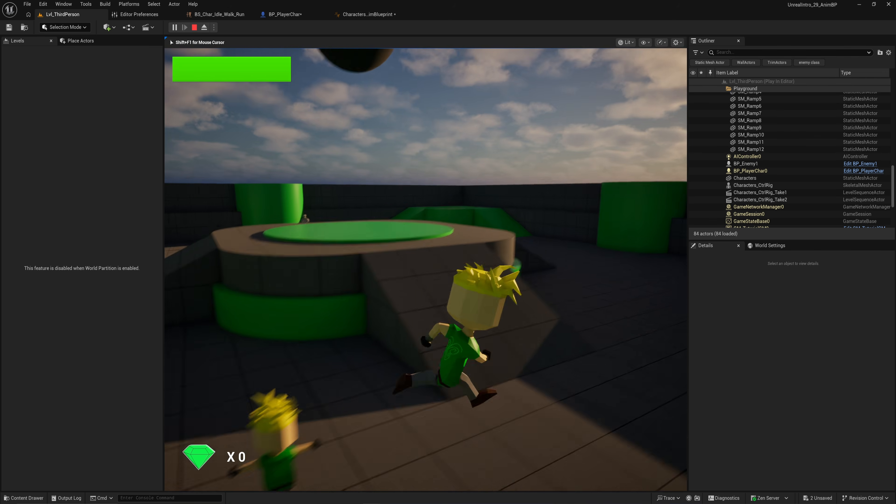
key("w")
key("a")
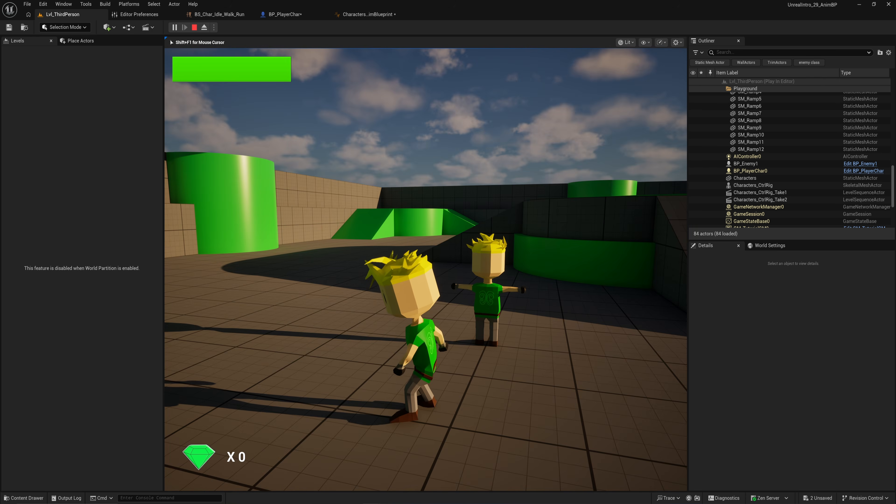
key("Escape")
Step: Add a new state machine to the AnimGraph and name it Loco
left_click(285, 14)
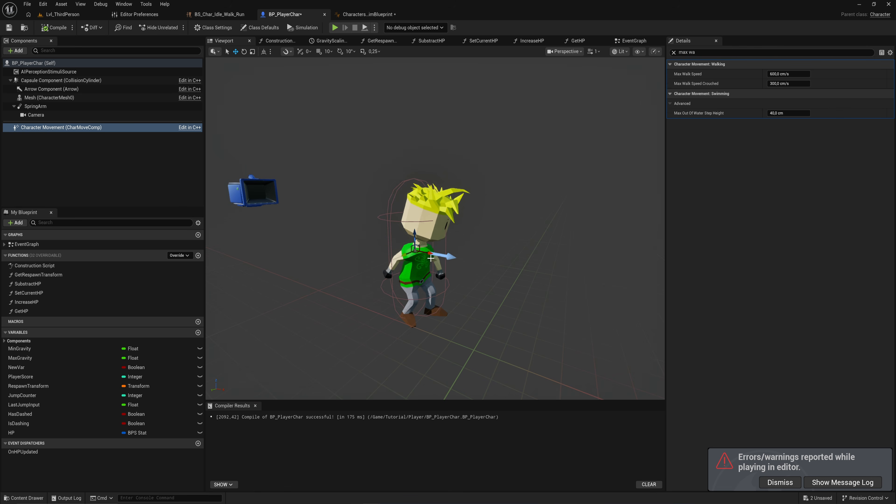
left_click(367, 14)
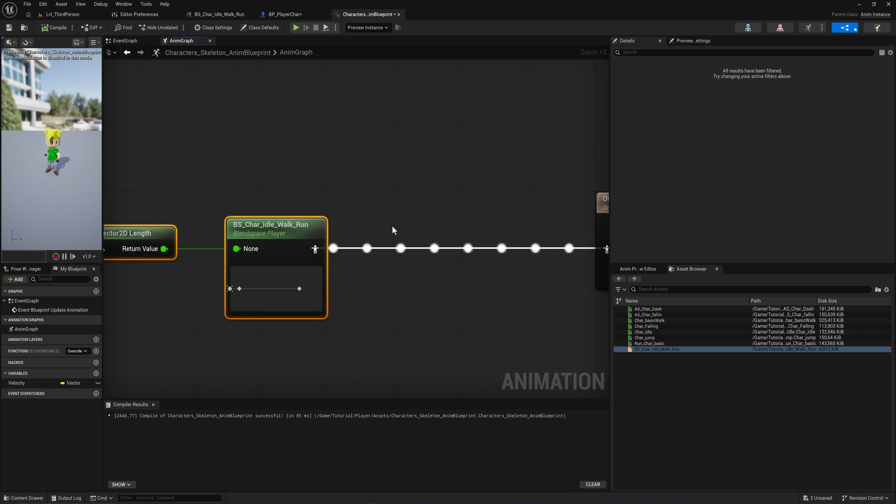
scroll(394, 230, "down", 6)
right_click_drag(344, 208, 432, 200)
left_click_drag(436, 192, 220, 270)
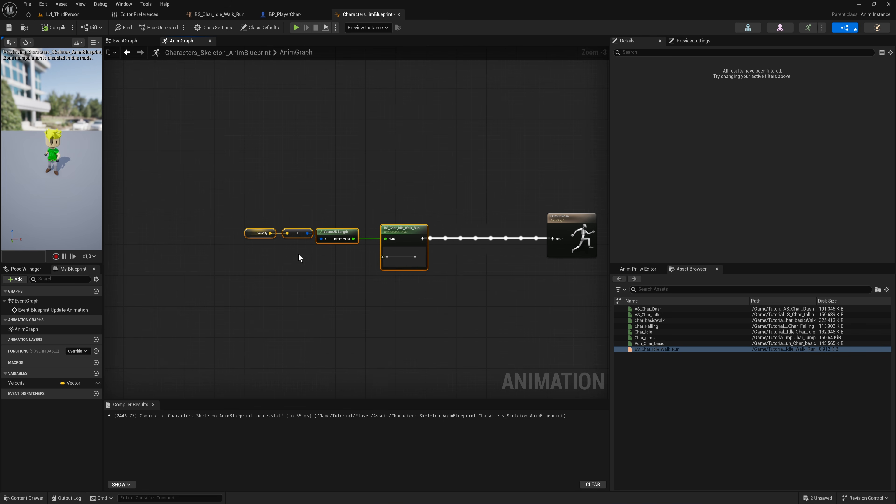
scroll(443, 212, "up", 2)
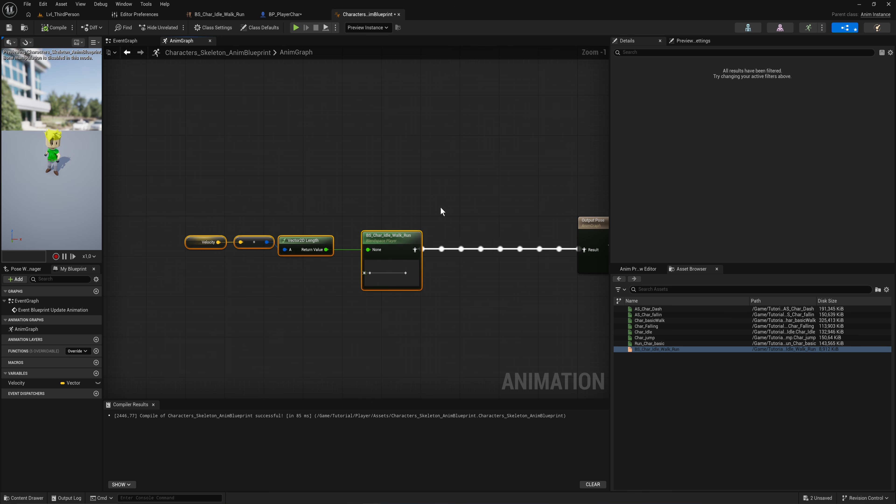
left_click_drag(398, 235, 334, 236)
right_click_drag(335, 219, 394, 223)
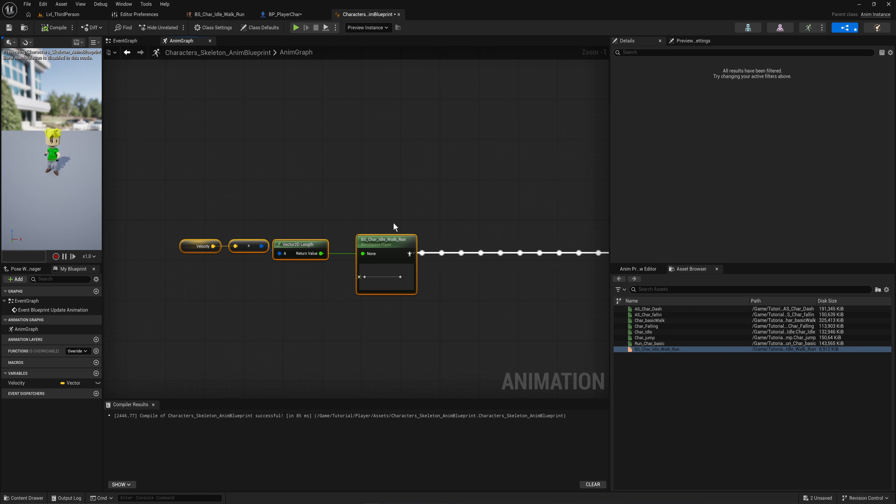
right_click(410, 193)
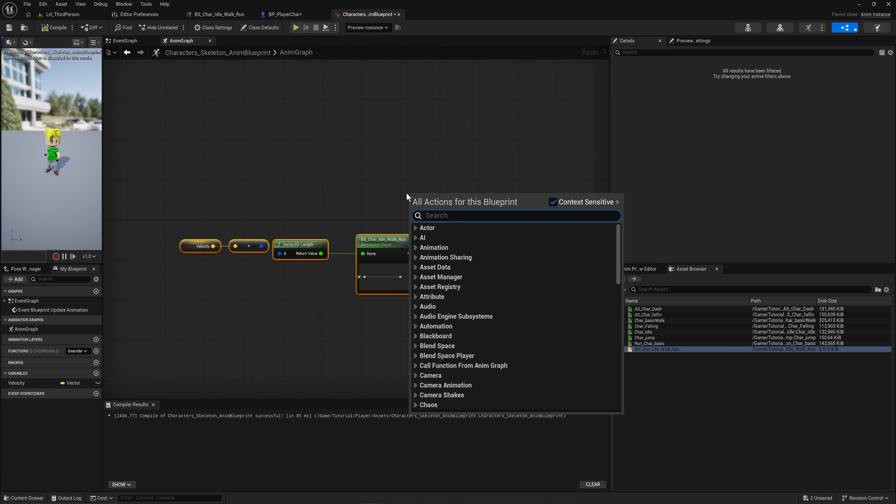
type("state machine")
key("Return")
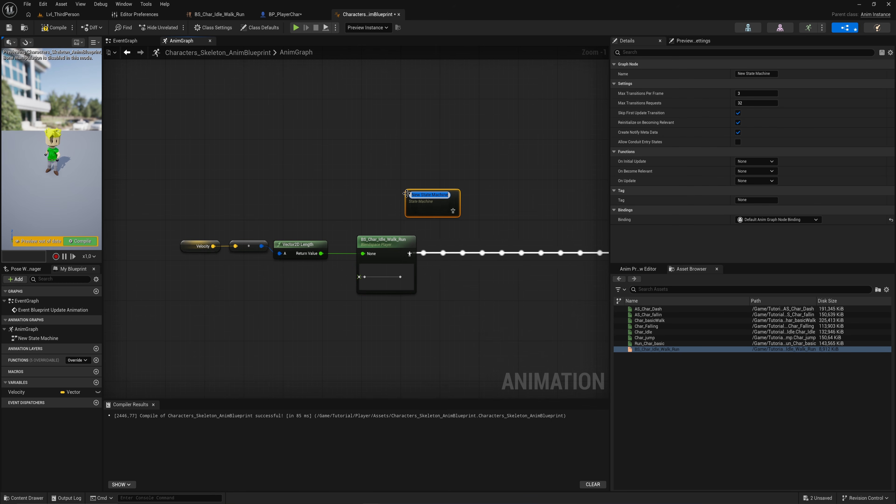
type("Loco")
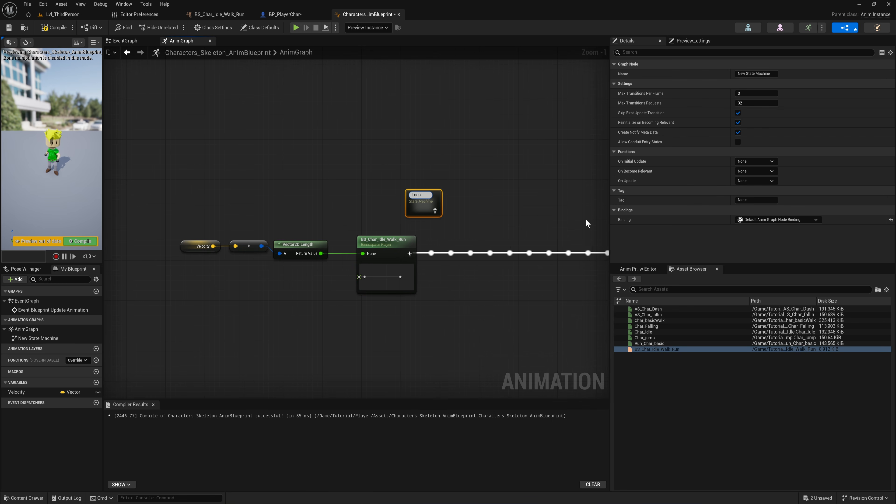
key("Return")
Step: Delete the Velocity-to-blend-space node chain and wire the Loco state machine into the Output Pose
left_click_drag(466, 322, 192, 242)
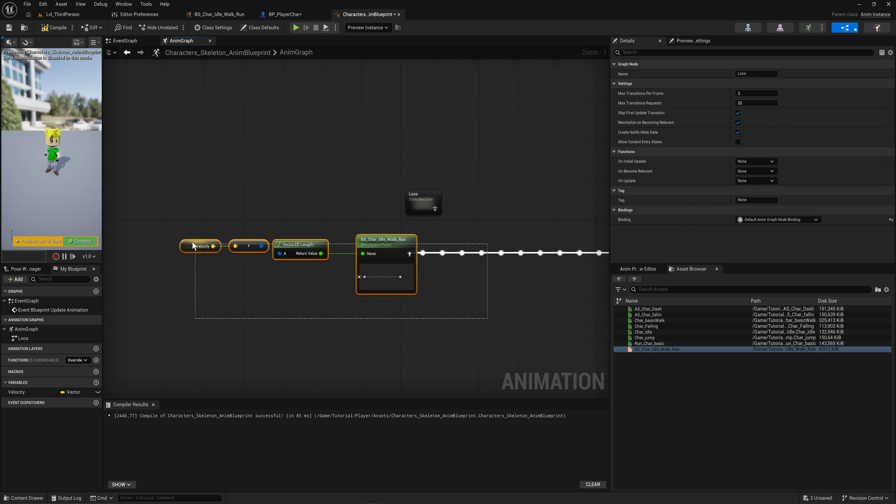
key("Delete")
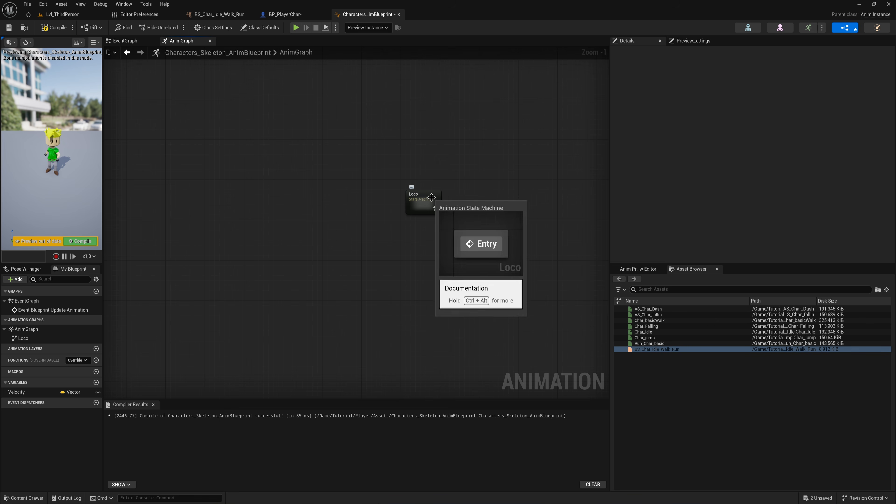
right_click_drag(423, 195, 222, 218)
left_click_drag(208, 210, 408, 254)
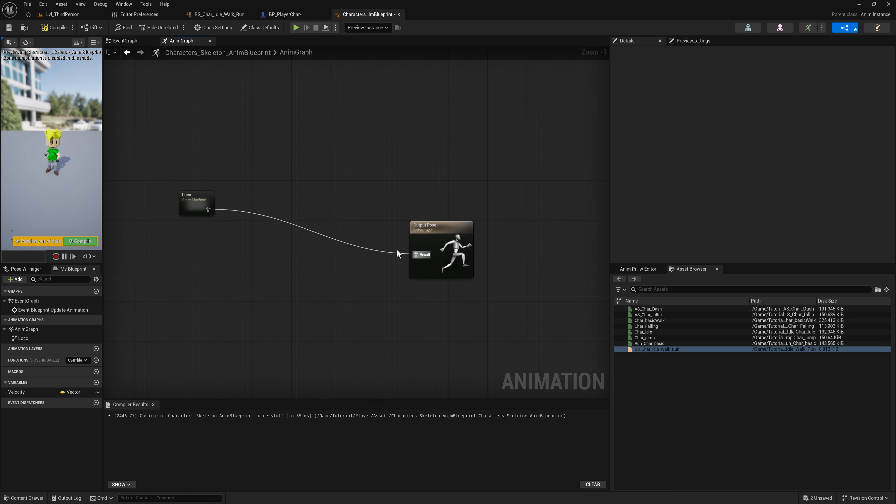
left_click_drag(191, 199, 285, 235)
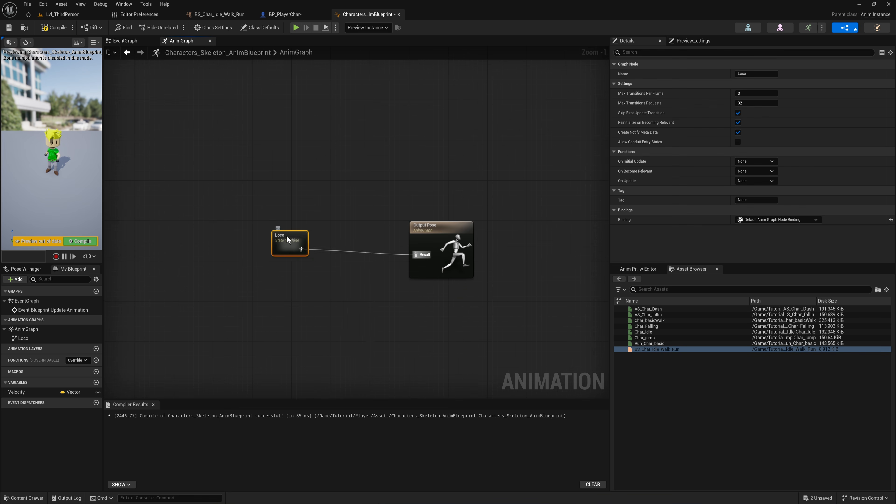
Step: Inside the Loco state machine, add a new state named WAlk
double_click(286, 235)
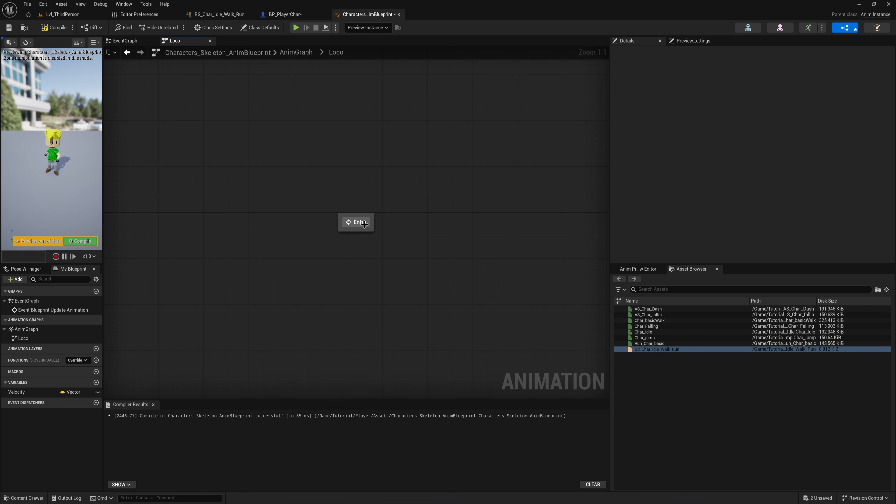
right_click(402, 221)
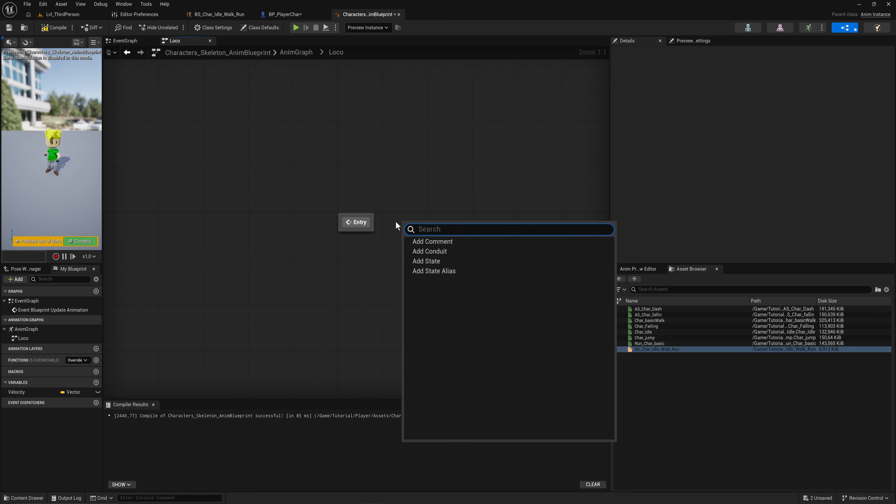
left_click(452, 260)
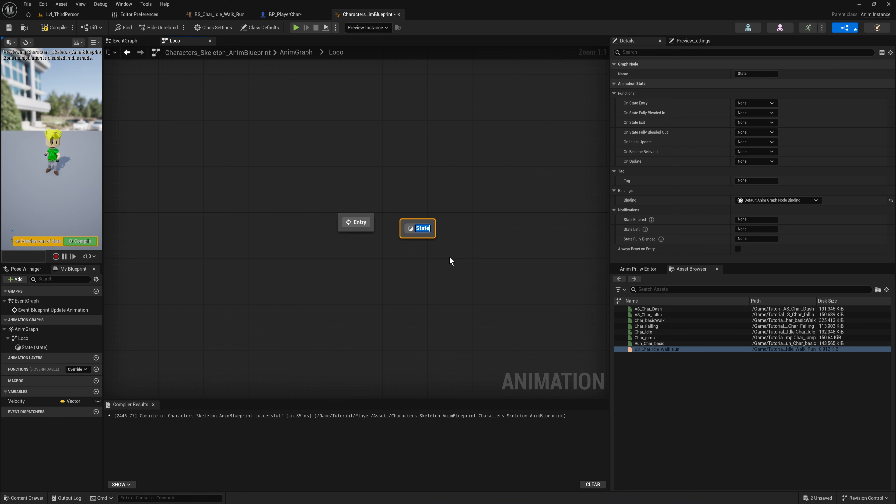
type("WAlk")
key("Return")
Step: Inside the WAlk state, paste the Velocity, Vector2D Length and blend space nodes and connect them to the Output Animation Pose
double_click(420, 230)
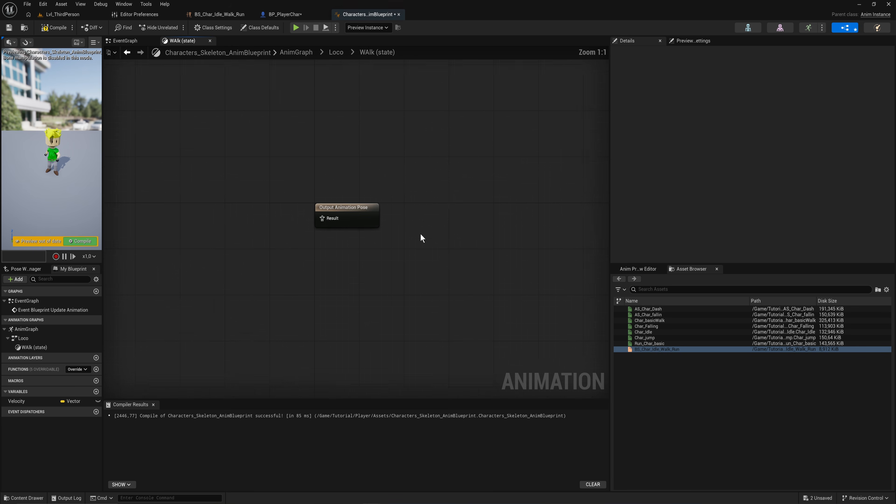
key("ctrl+v")
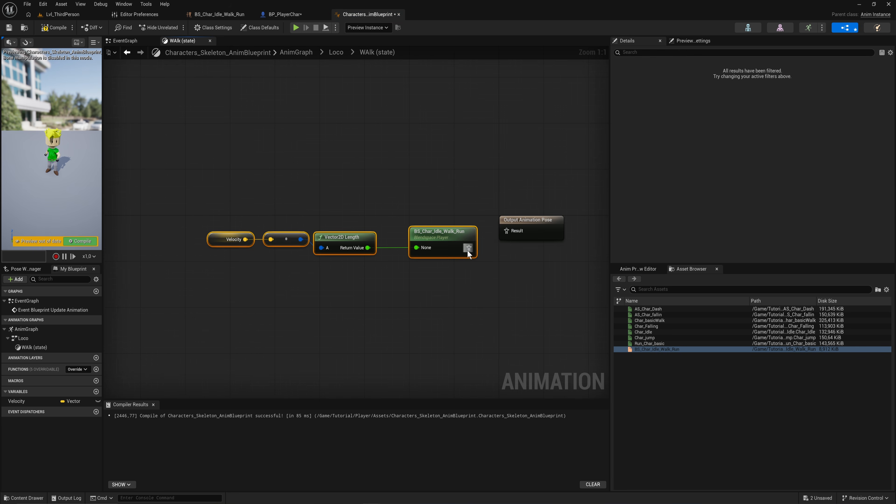
left_click(49, 32)
left_click_drag(421, 232, 376, 216)
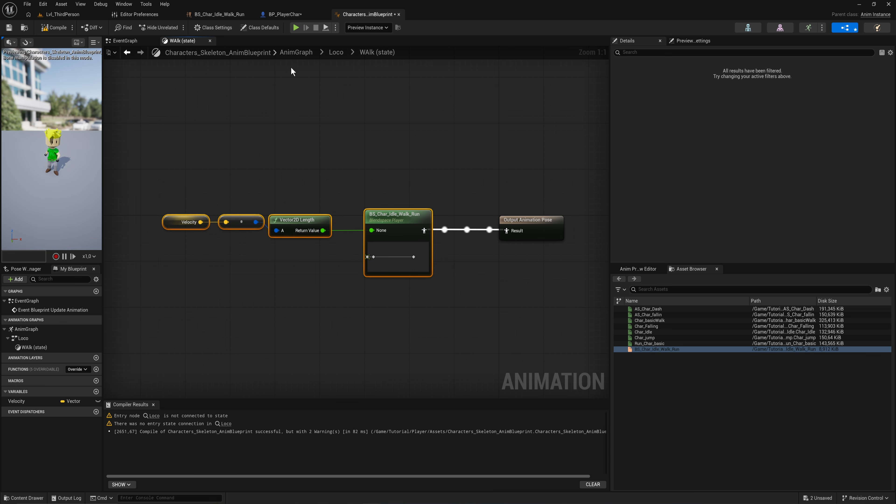
Step: Connect the Entry node to the WAlk state in Loco and compile the Anim Blueprint
left_click(335, 54)
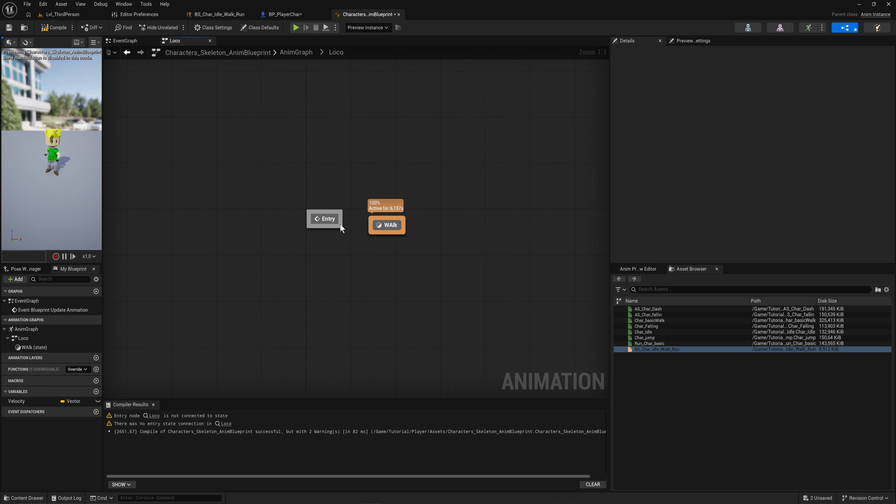
left_click_drag(373, 230, 406, 215)
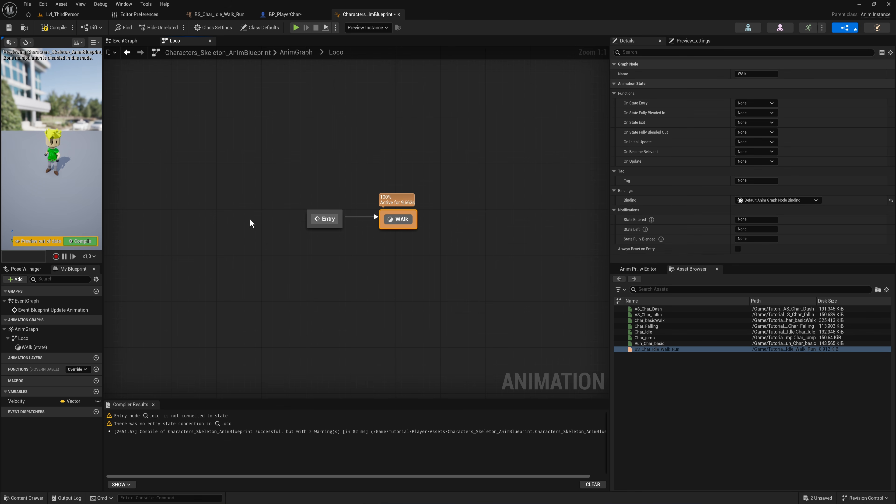
left_click(89, 243)
Step: Add Char_jump and Char_Falling states to Loco from the jump and falling animations
scroll(406, 249, "up", 2)
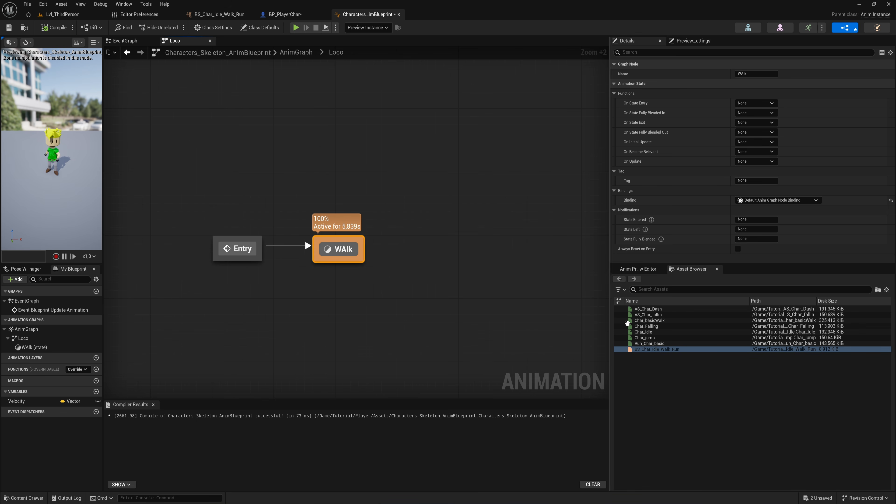
mouse_move(650, 338)
left_click_drag(650, 338, 401, 160)
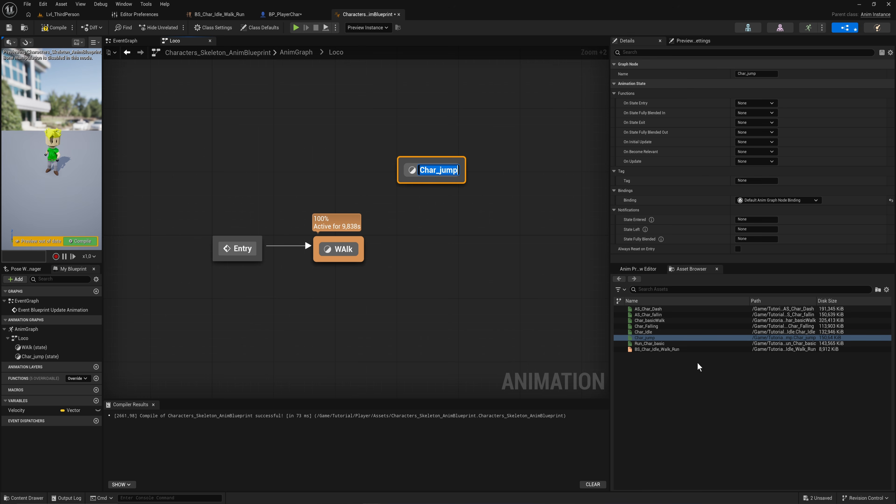
left_click_drag(646, 327, 437, 266)
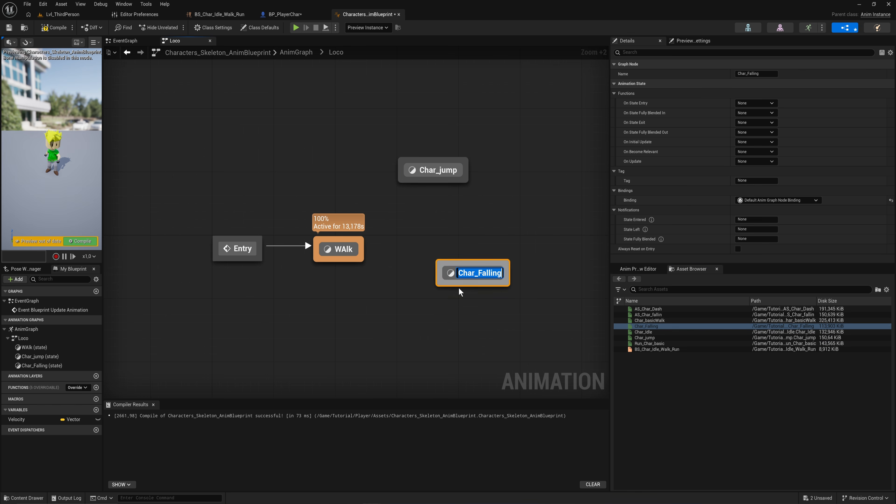
right_click_drag(460, 293, 395, 264)
left_click(476, 299)
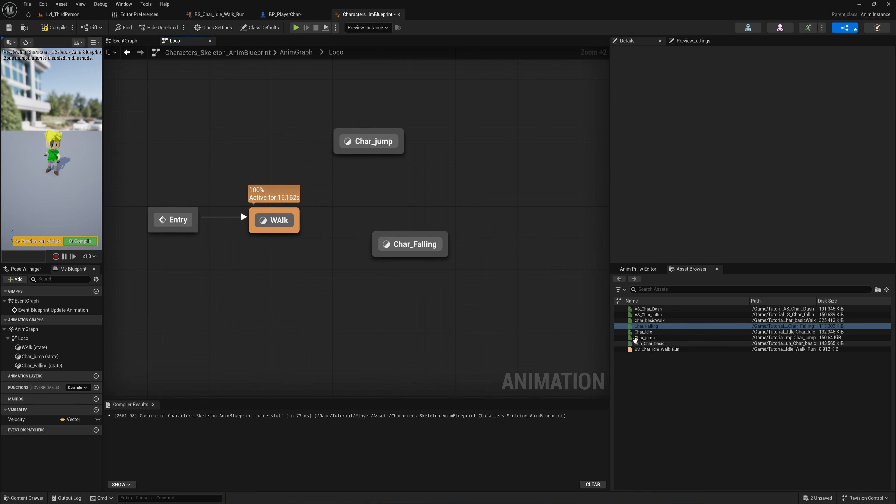
Step: Open the ABP_Player Anim Blueprint from the Tutorial Player folder for reference
left_click_drag(620, 338, 347, 310)
left_click(318, 272)
key("ctrl+space")
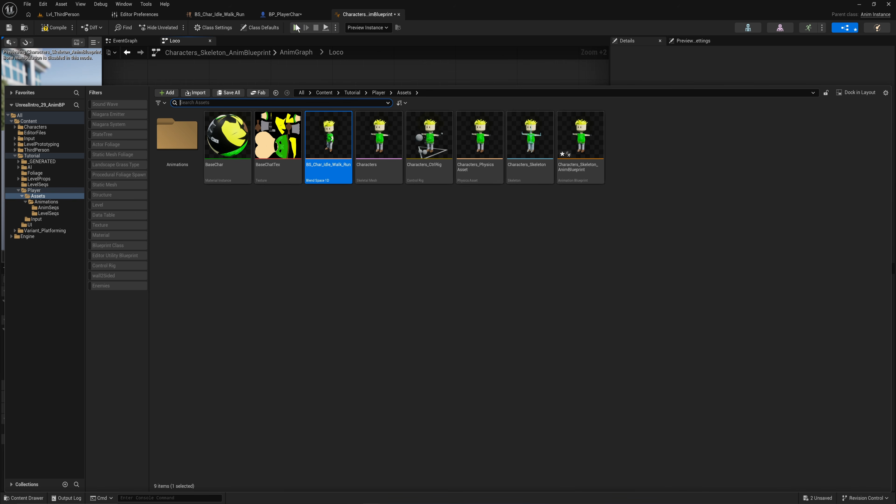
left_click(80, 191)
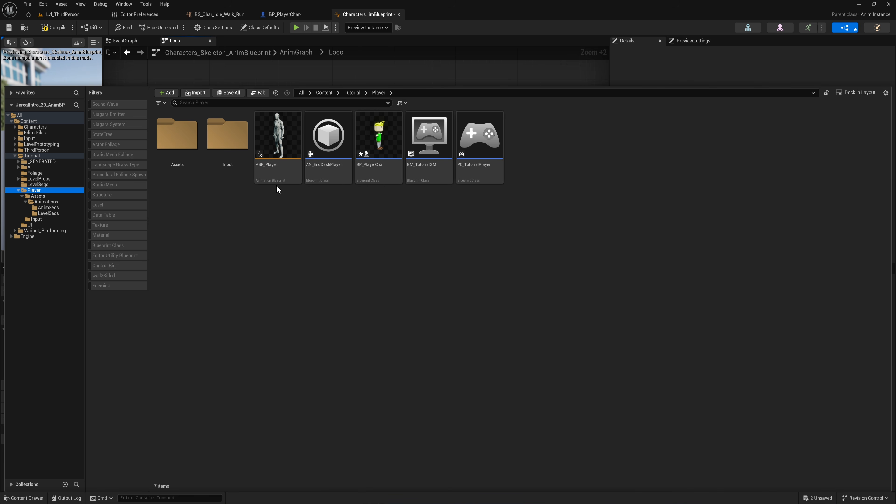
double_click(272, 173)
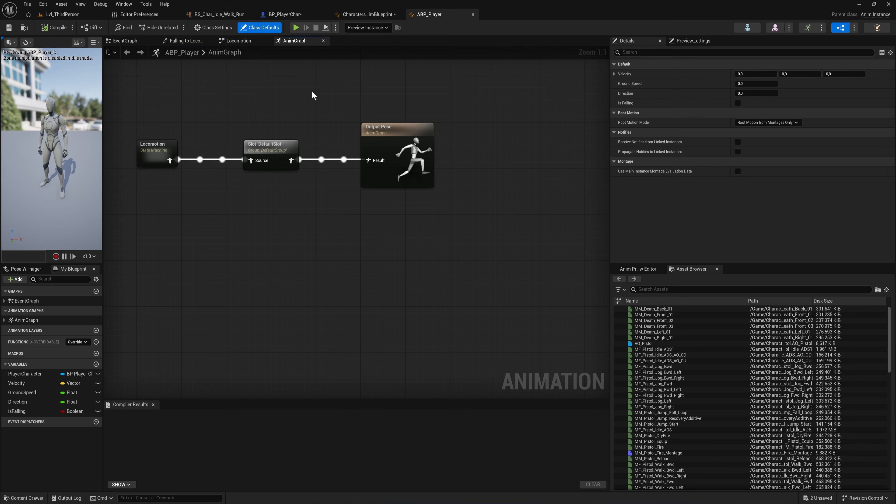
Step: Open the Locomotion state machine in ABP_Player to examine its states and transitions for reference
right_click_drag(275, 126, 451, 162)
double_click(335, 185)
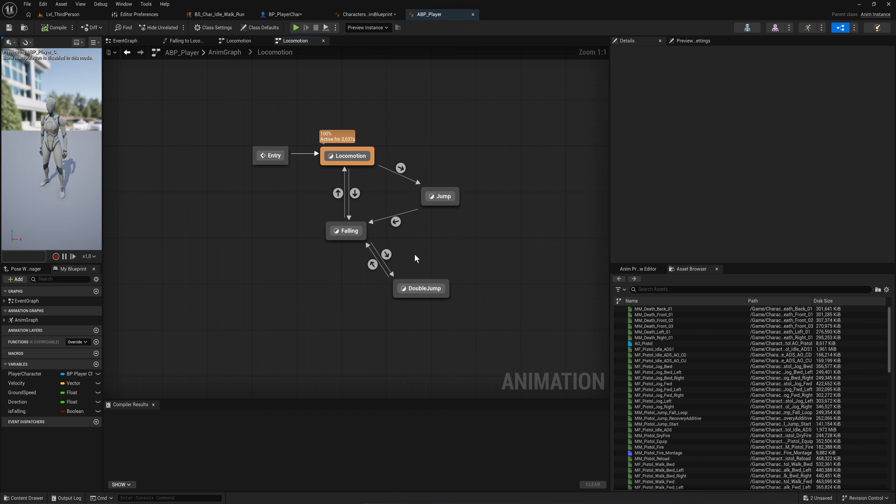
left_click_drag(442, 285, 452, 276)
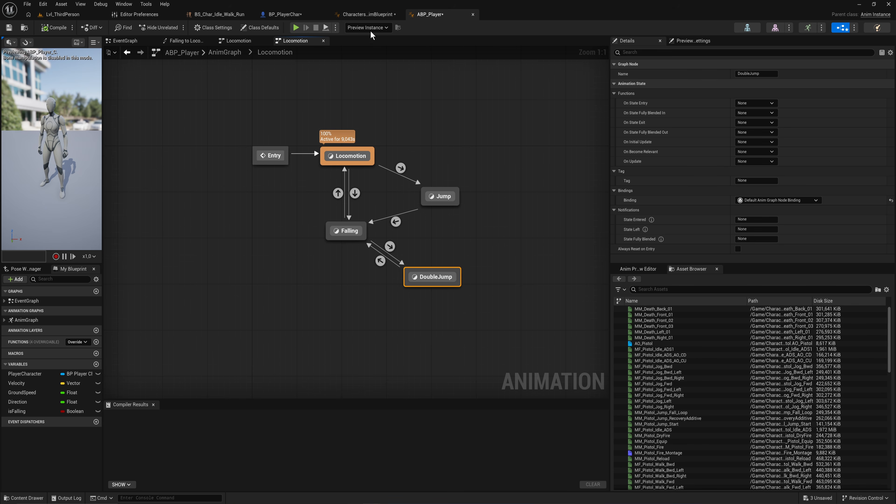
Step: Create transitions between the WAlk, Char_jump and Char_Falling states in Loco, comparing against the ABP_Player Locomotion graph
left_click(367, 14)
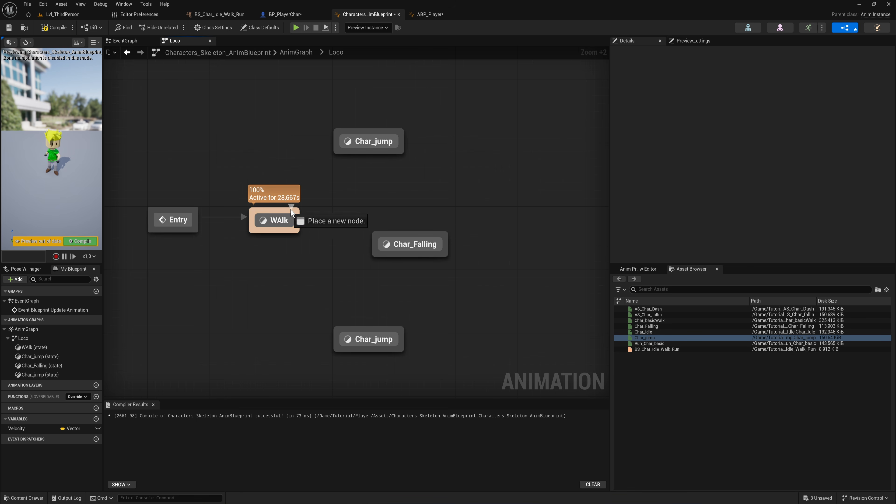
left_click_drag(291, 212, 347, 152)
left_click(429, 14)
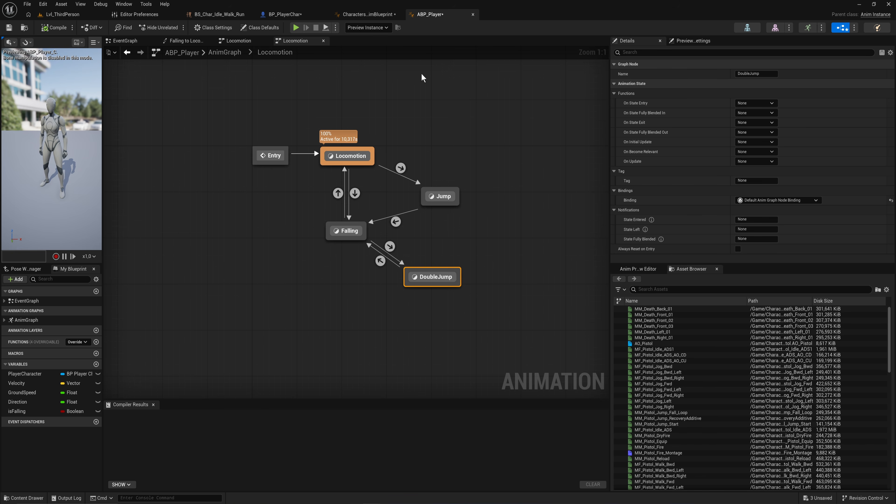
left_click(381, 15)
left_click_drag(402, 154, 380, 273)
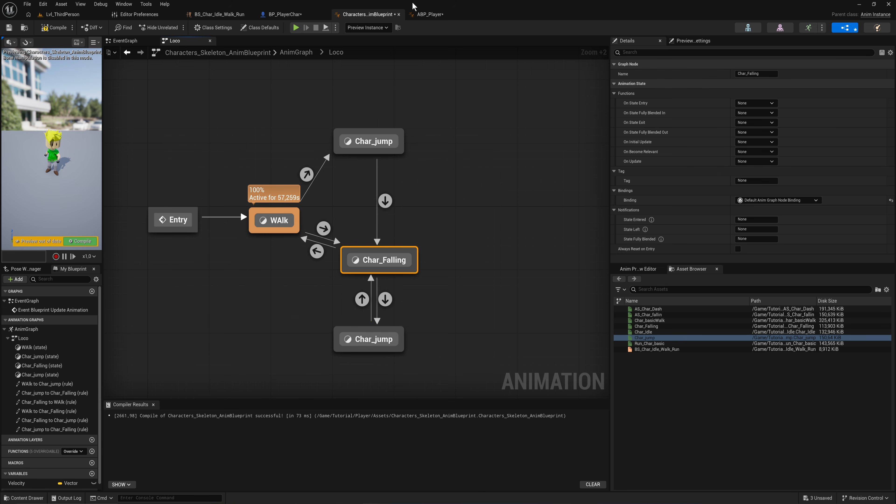
left_click(430, 16)
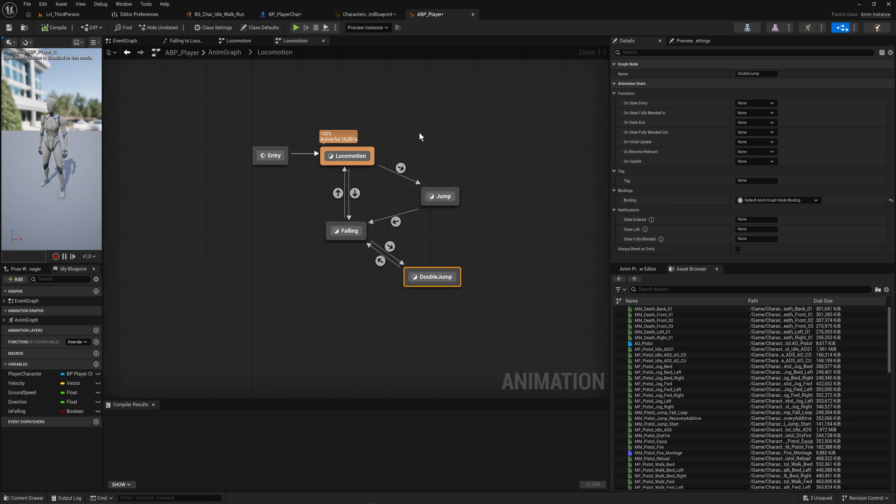
left_click(369, 15)
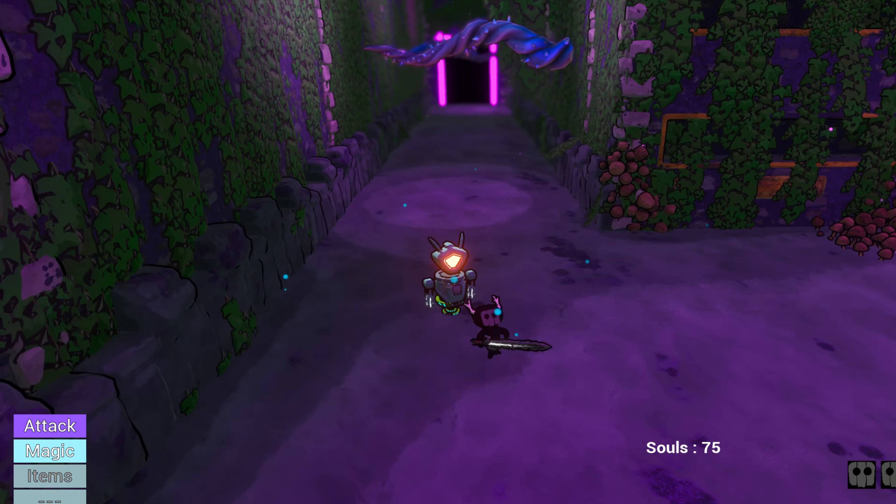
key("w")
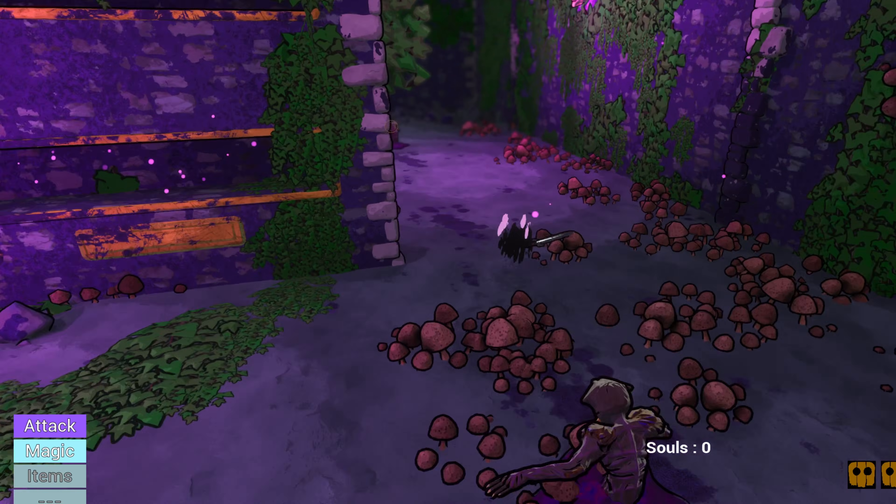
key("w")
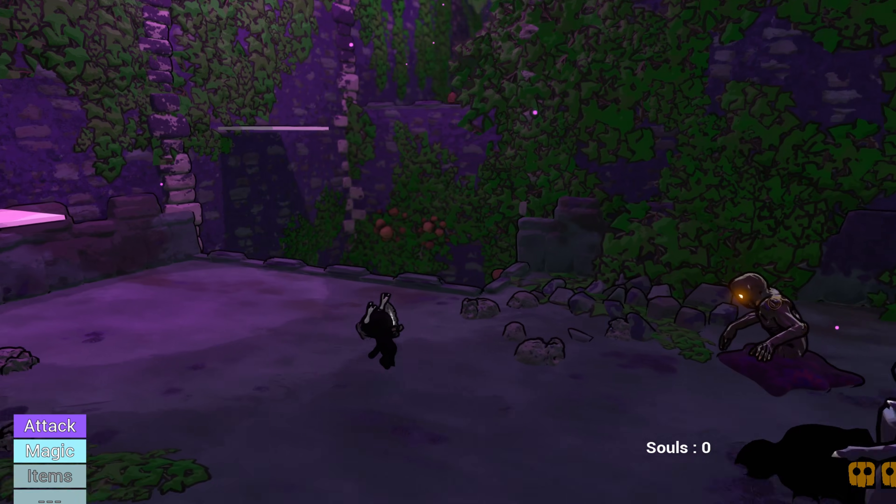
key("space")
key("w")
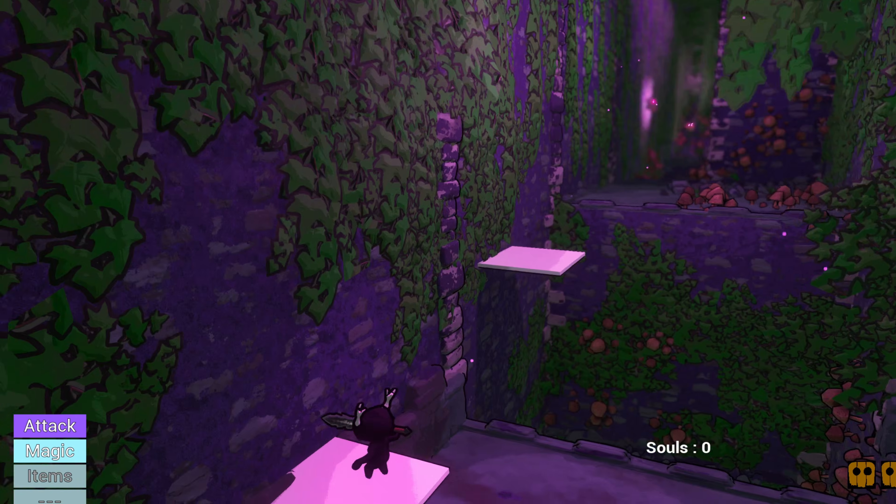
key("space")
key("space")
key("w")
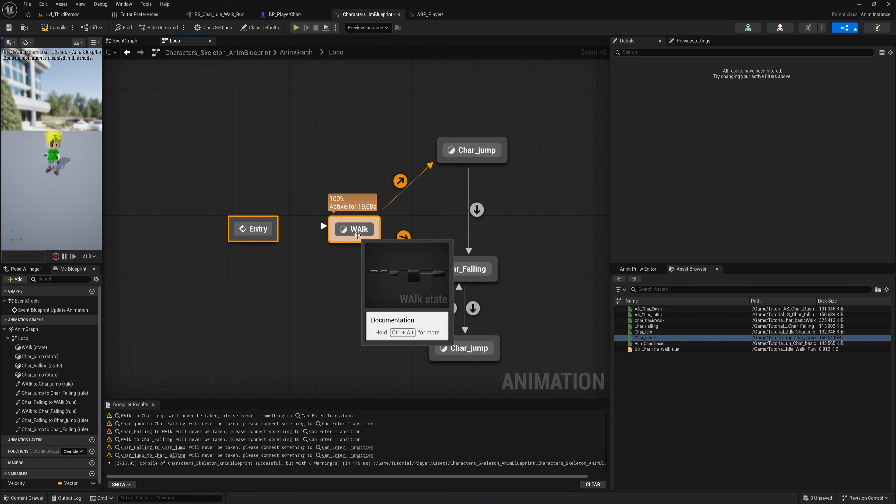
Step: Reposition the WAlk state in Loco and select the WAlk to Char_jump transition
left_click_drag(357, 230, 301, 216)
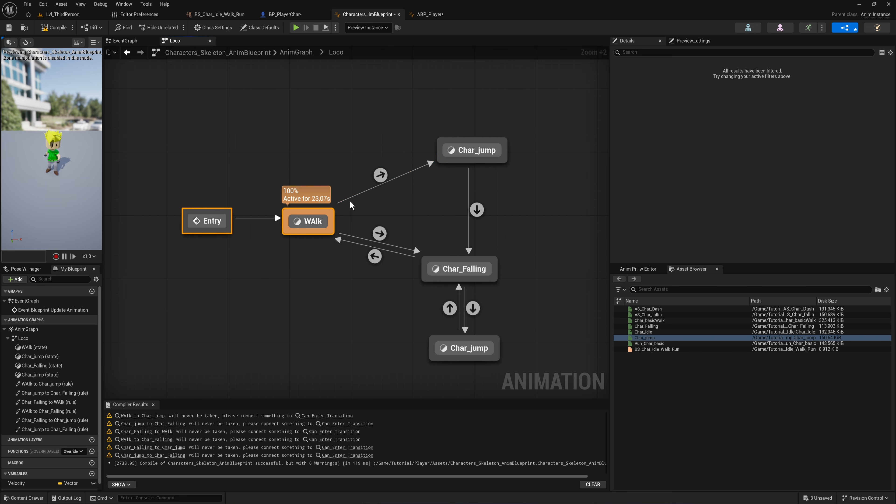
left_click(381, 176)
left_click(381, 175)
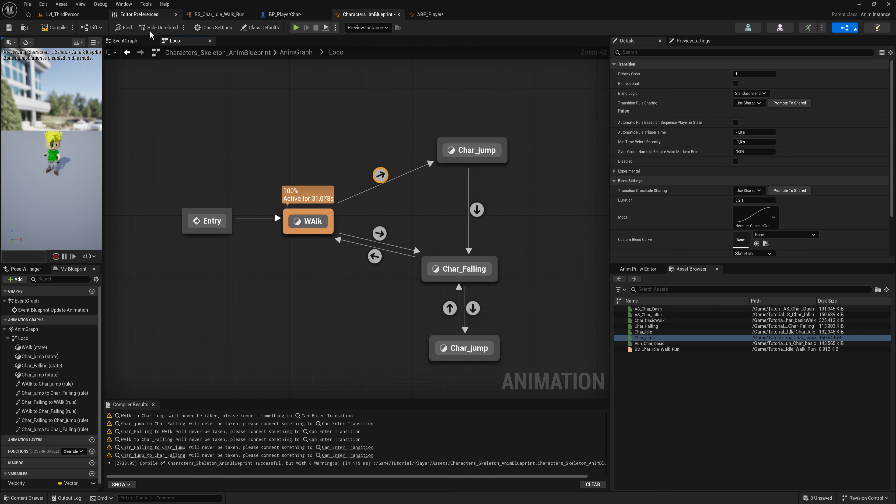
Step: In the EventGraph, add an Is Falling (CharacterMovement) node off the character movement and delete the extra Character Movement getter
left_click(122, 41)
mouse_move(341, 201)
right_mouse_down()
mouse_move(438, 191)
mouse_move(341, 192)
right_mouse_up()
left_click_drag(216, 246, 294, 244)
type("is fallin")
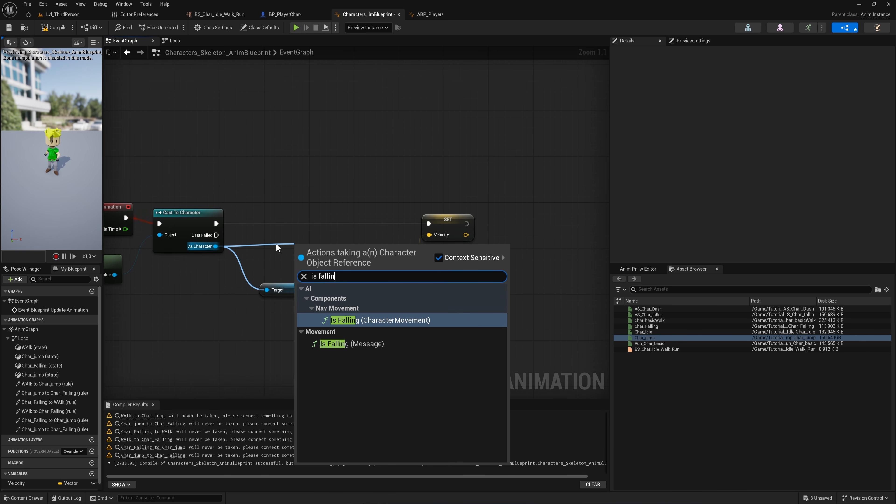
left_click(381, 320)
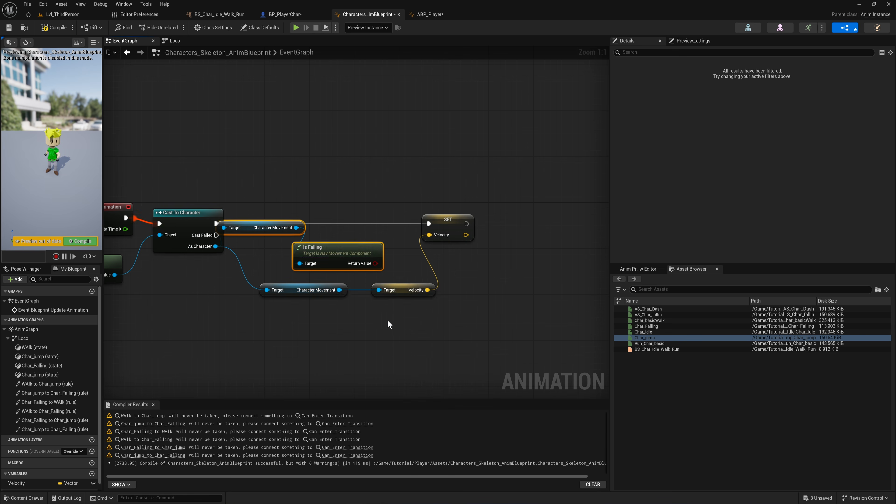
left_click_drag(339, 290, 432, 329)
left_click(293, 227)
key("Delete")
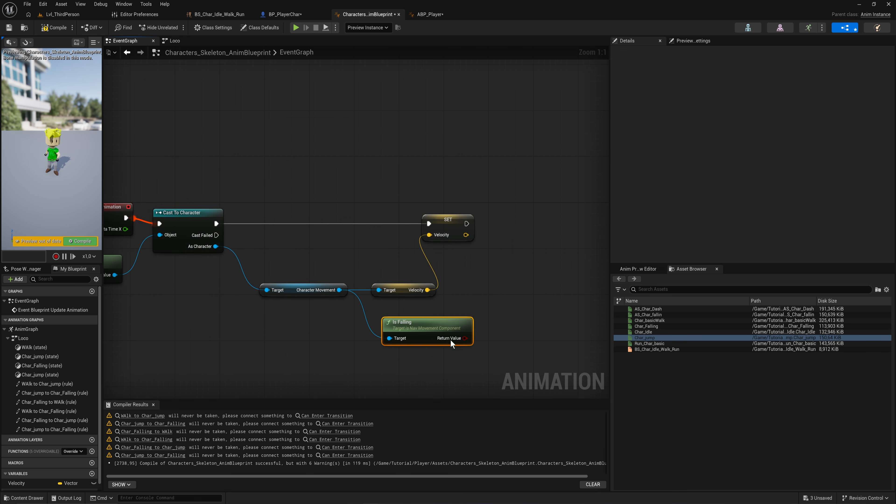
Step: Promote the Is Falling return value to a new Boolean variable named IsFalling and wire its SET node into the chain
right_click_drag(451, 340, 383, 327)
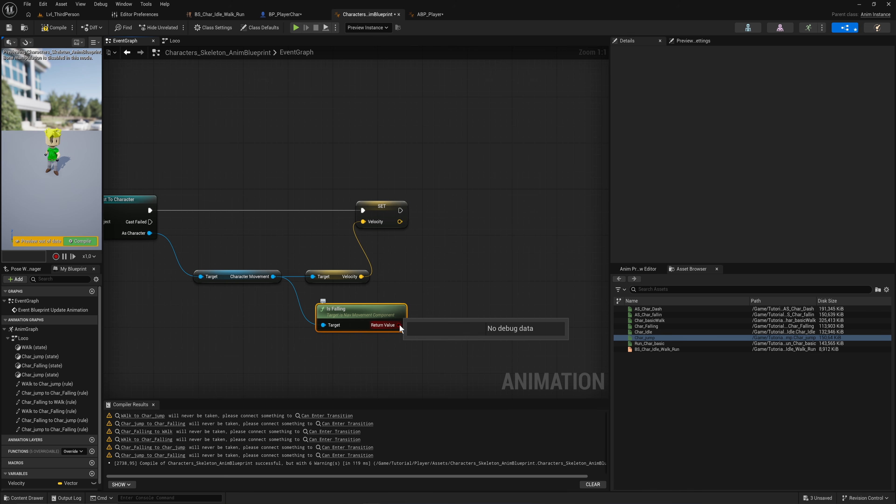
left_click_drag(399, 324, 457, 246)
left_click(499, 283)
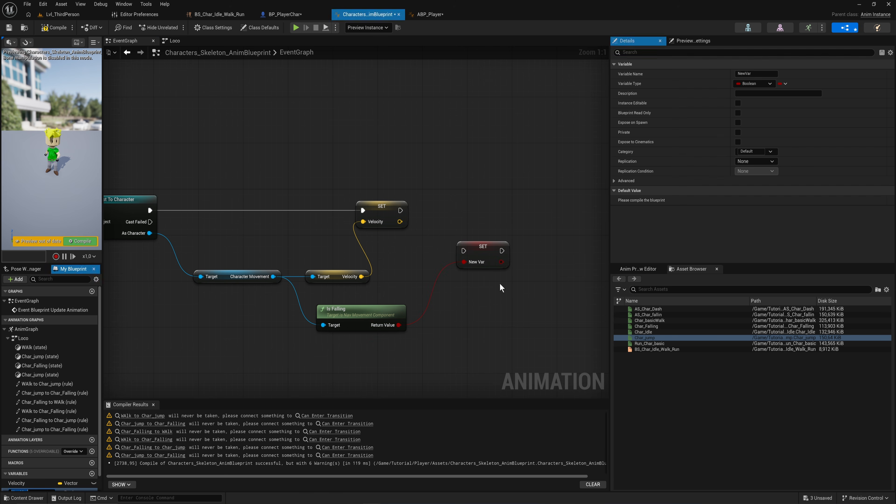
scroll(94, 427, "down", 1)
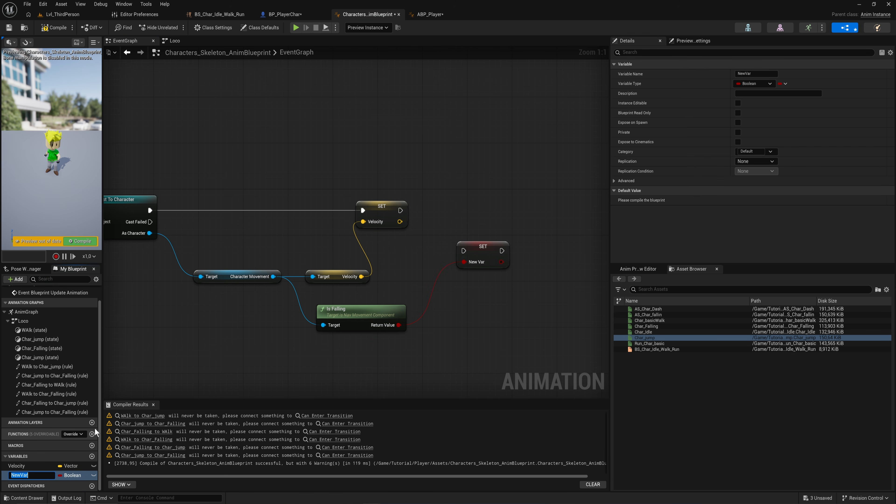
type("IsFalling")
key("Return")
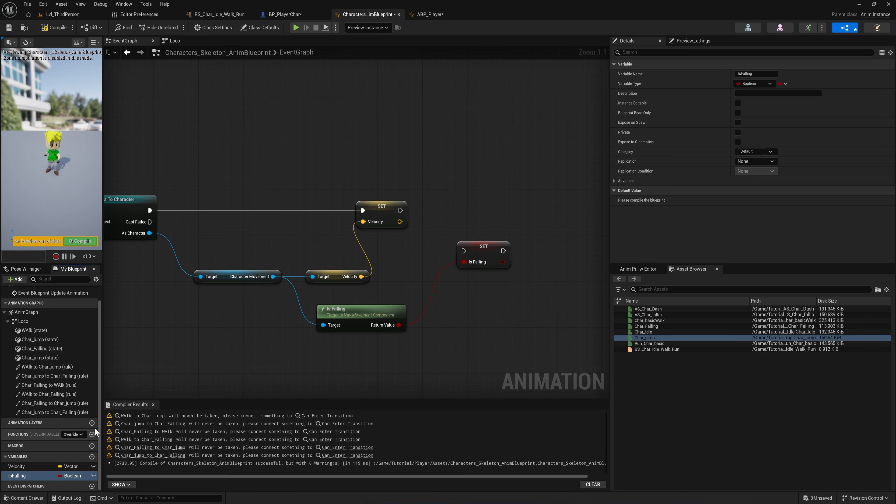
left_click_drag(464, 251, 481, 210)
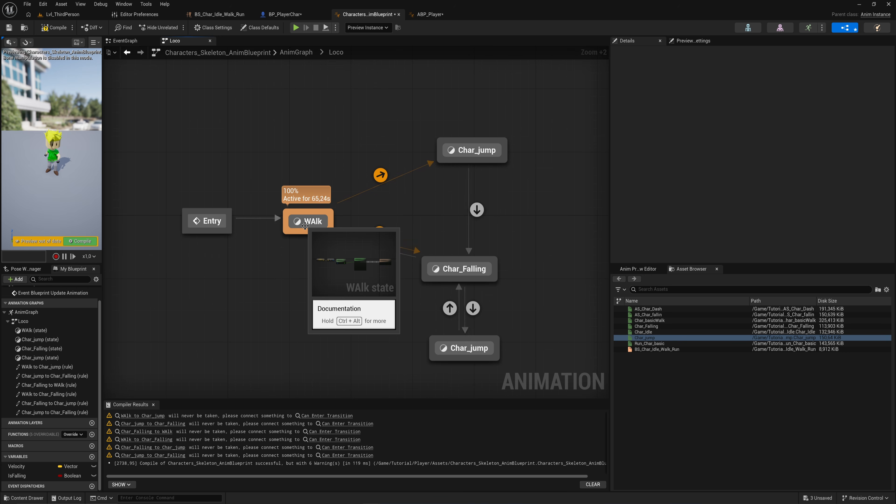
Step: Open the WAlk to Char_jump rule and add an IsFalling getter plus an AND boolean node
double_click(380, 175)
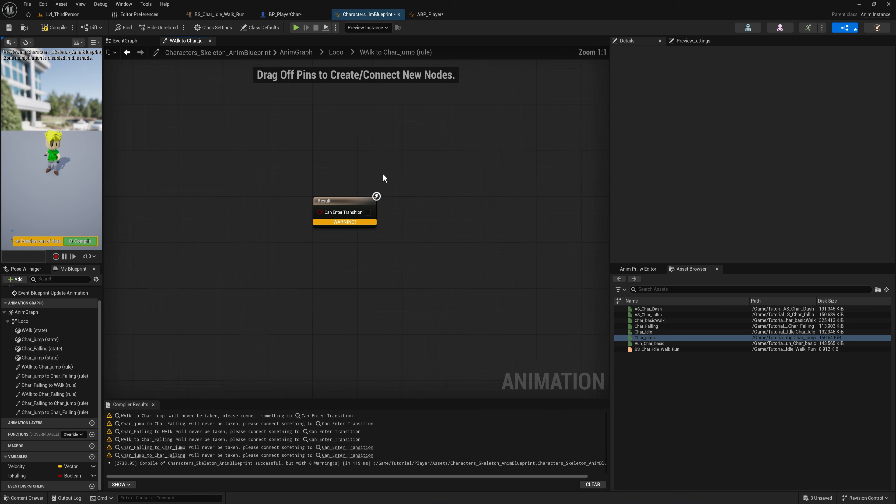
left_click_drag(331, 199, 419, 210)
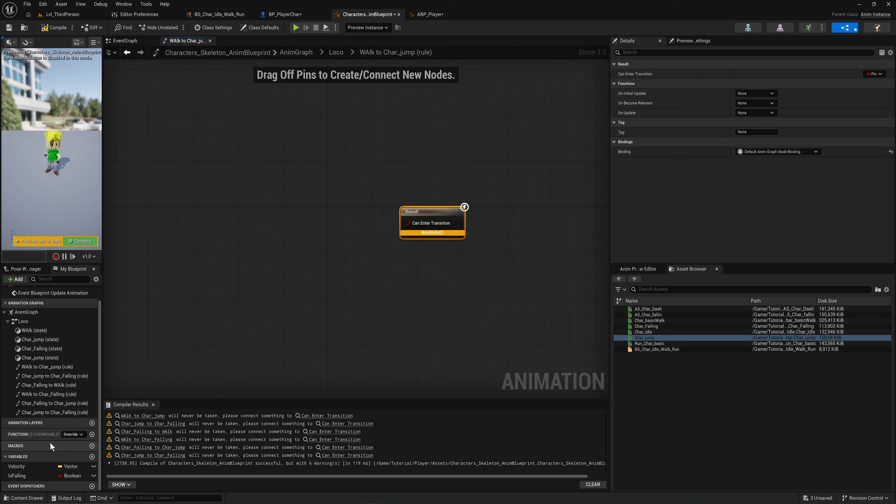
left_click_drag(19, 475, 293, 223, "ctrl")
type("and boo")
key("Return")
Step: Add a Velocity getter with a Break Vector and feed its Z into a Greater node
left_click_drag(17, 466, 215, 296, "ctrl")
type("break")
key("Return")
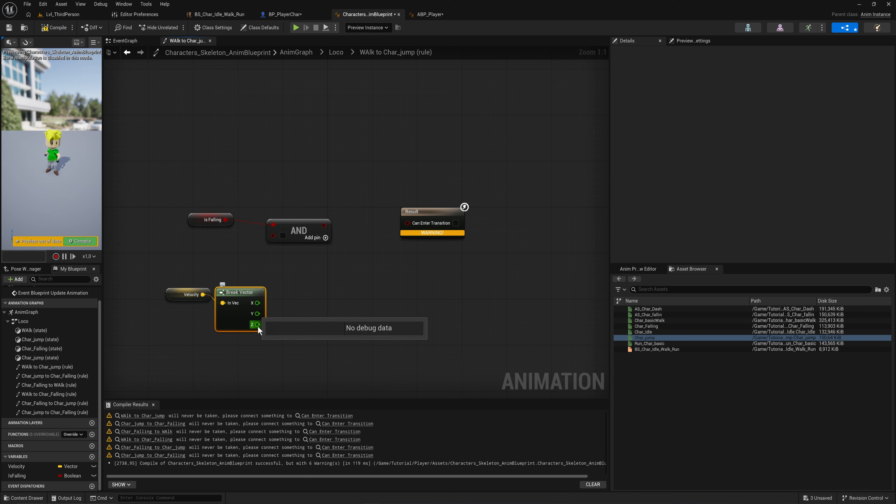
left_click_drag(258, 324, 304, 305)
type(">")
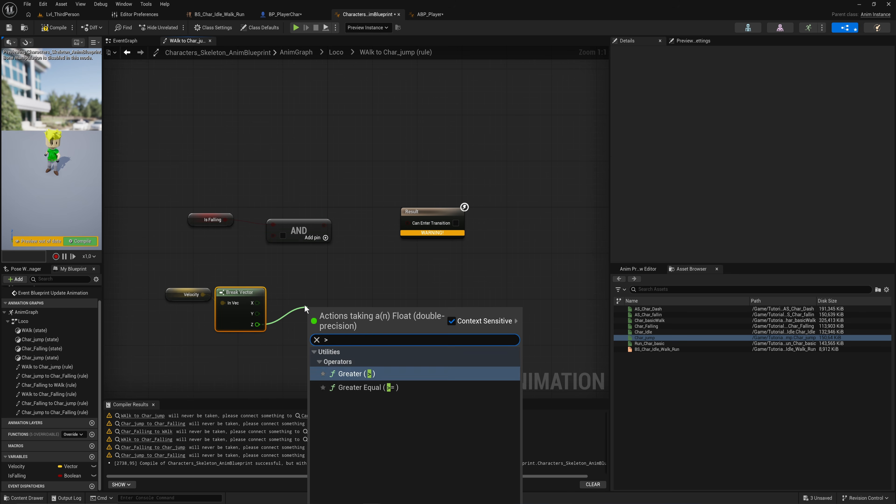
key("Return")
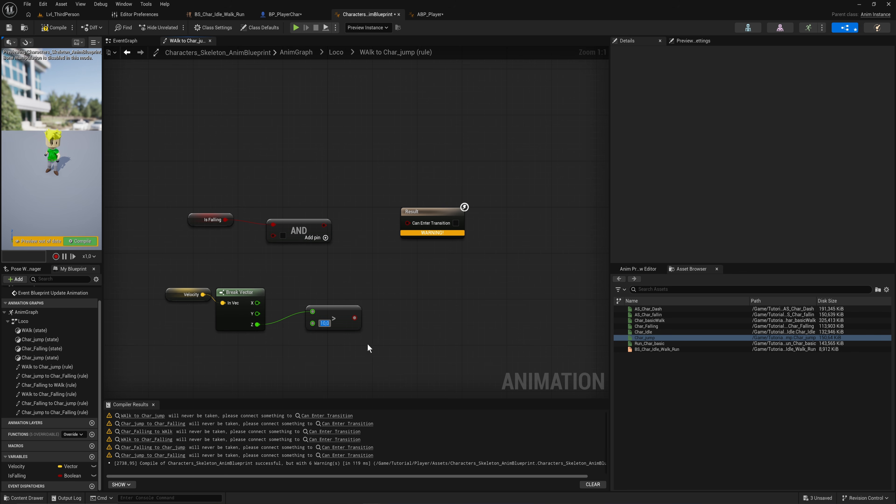
Step: Wire the Greater result into the AND node and the AND output into Can Enter Transition, then compile
scroll(337, 347, "up", 2)
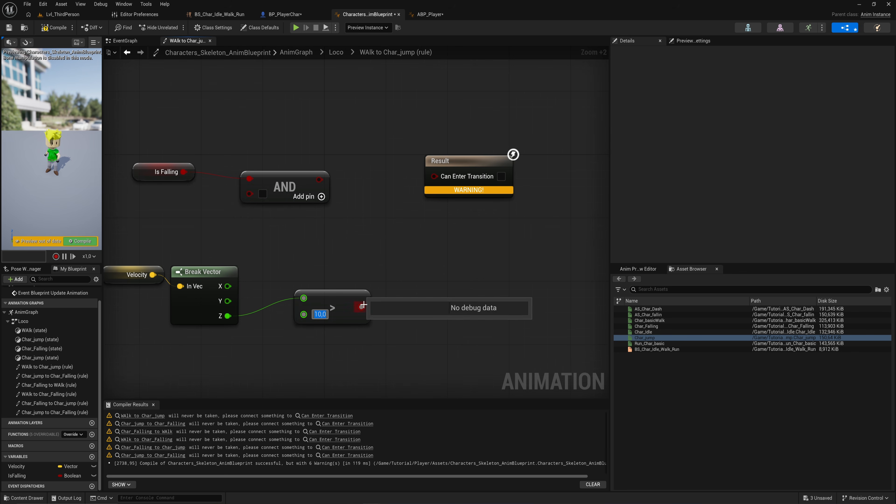
left_click_drag(362, 306, 250, 193)
left_click_drag(310, 178, 434, 175)
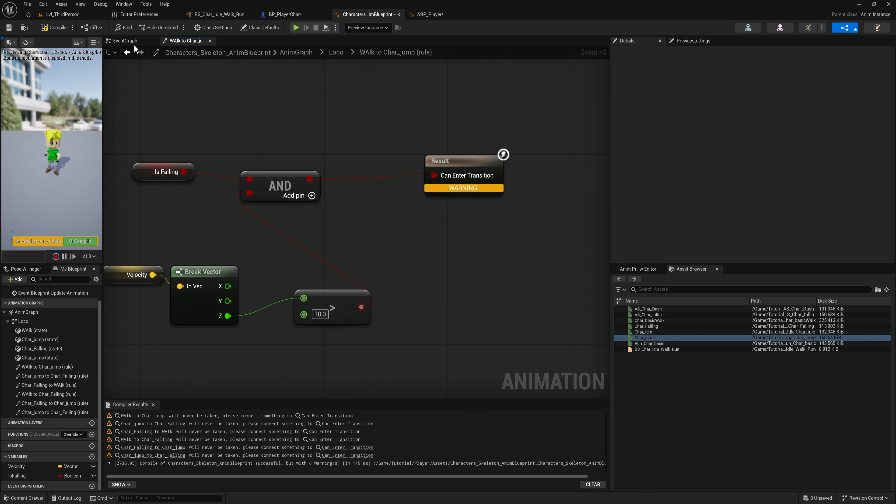
left_click(54, 27)
left_click(336, 52)
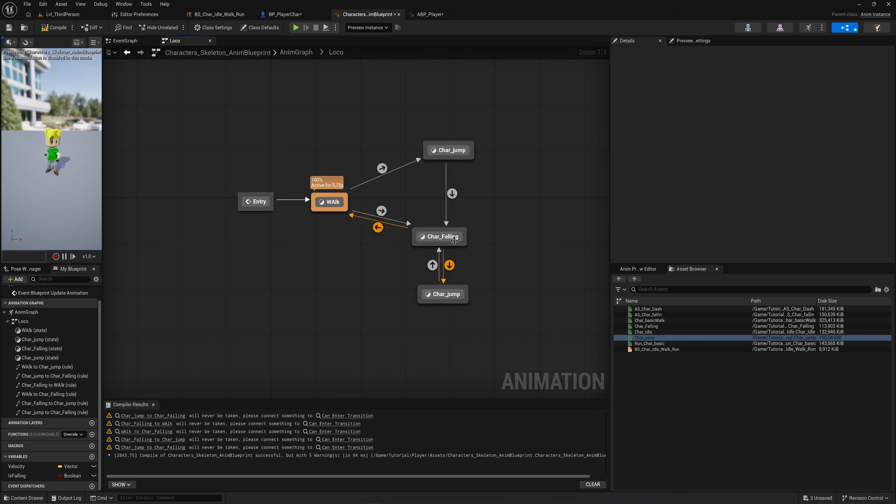
Step: Enable Automatic Rule Based on Sequence Player in State on the Char_jump to Char_Falling transition
left_click(427, 146)
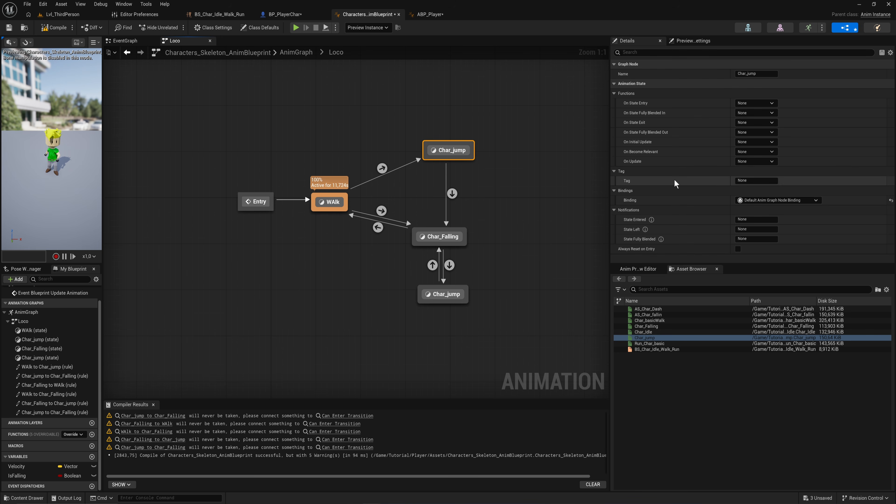
left_click(452, 194)
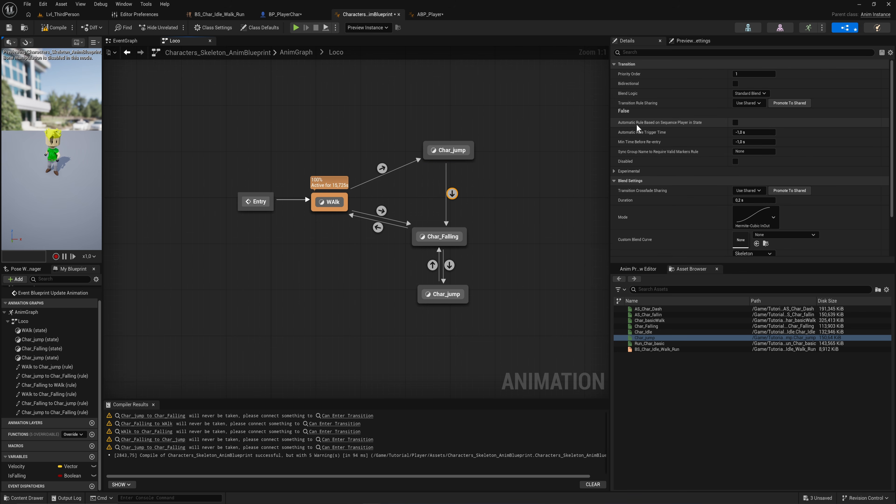
left_click(735, 123)
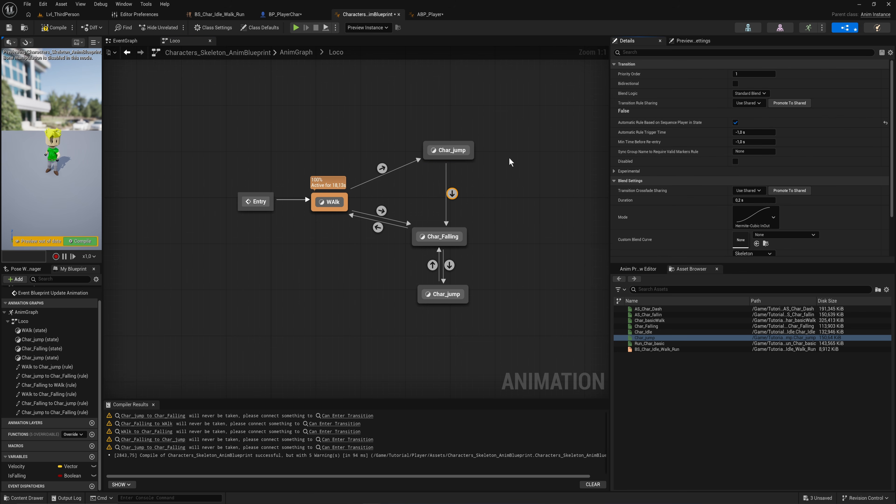
Step: Compile the Anim Blueprint and reopen the WAlk to Char_jump transition rule
left_click(80, 243)
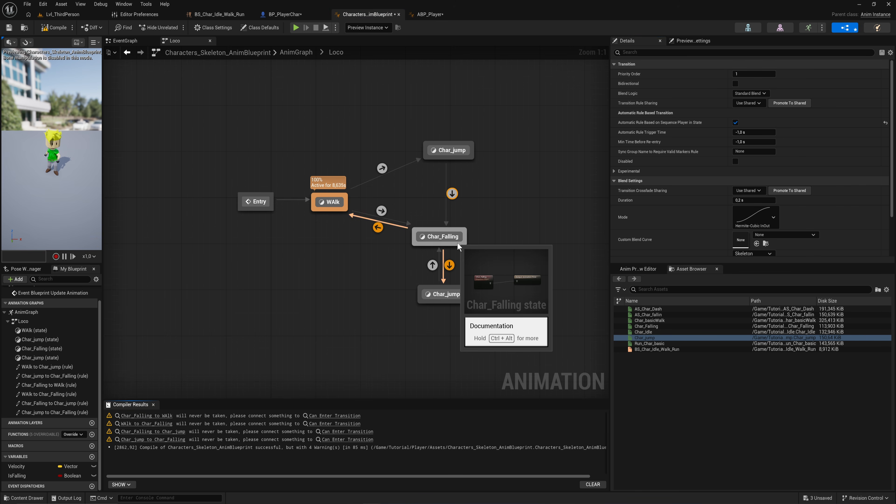
left_click(457, 295)
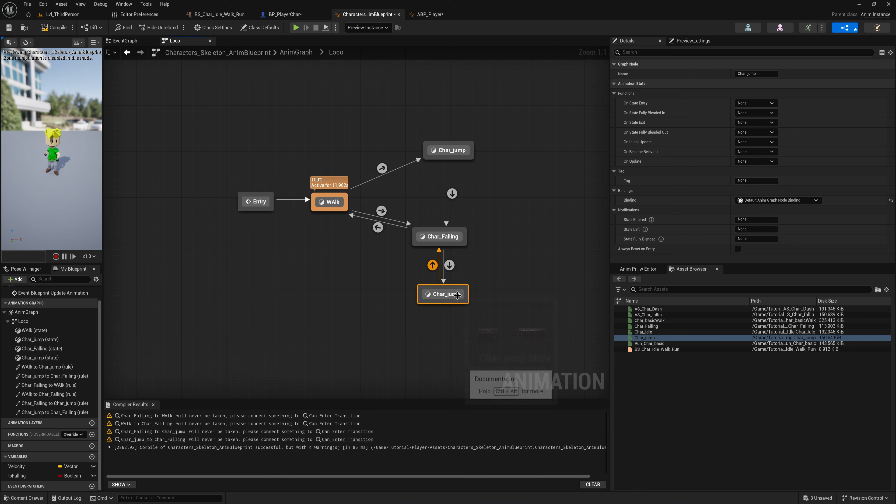
double_click(382, 169)
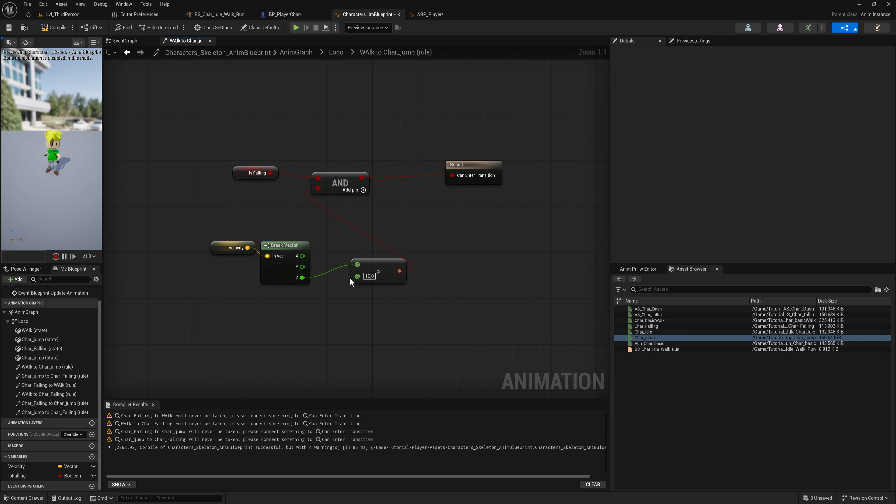
Step: Copy the WAlk to Char_jump rule nodes into the Char_Falling to Char_jump rule, wire AND into Can Enter Transition, and compile
left_click_drag(410, 283, 222, 141)
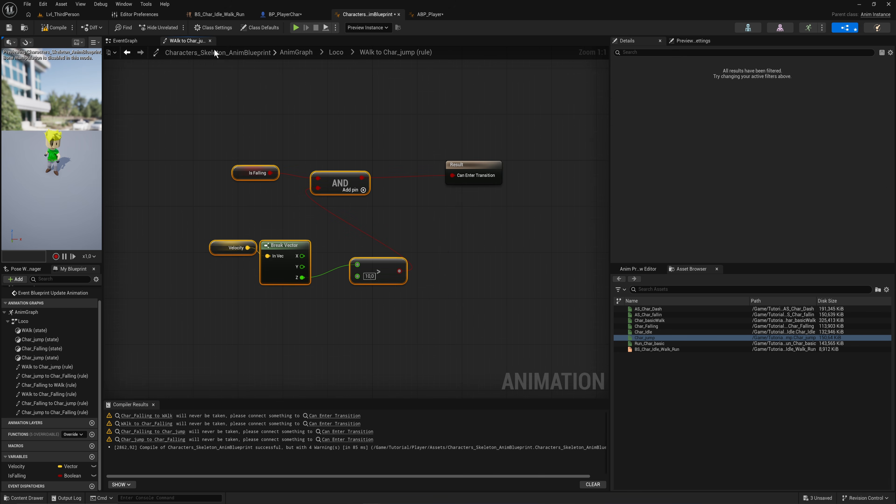
left_click(334, 53)
left_click_drag(484, 327, 455, 314)
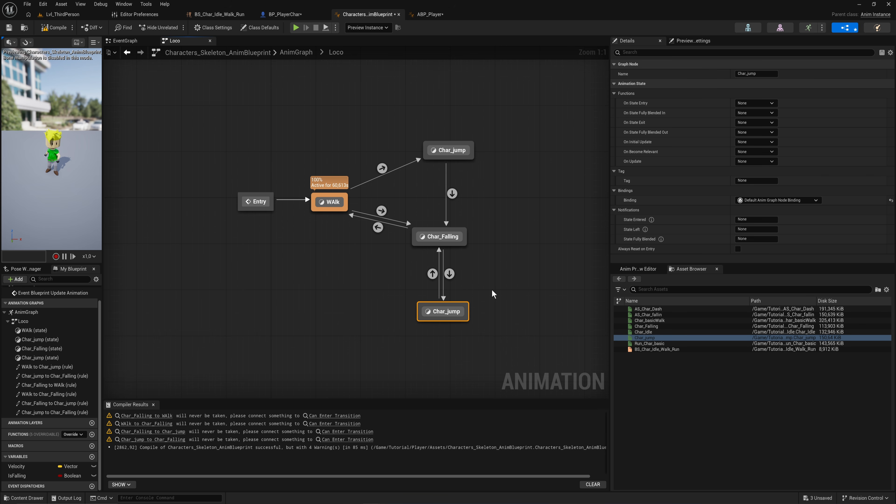
double_click(449, 276)
right_click_drag(392, 229, 397, 233)
key("ctrl+v")
right_click_drag(230, 239, 305, 244)
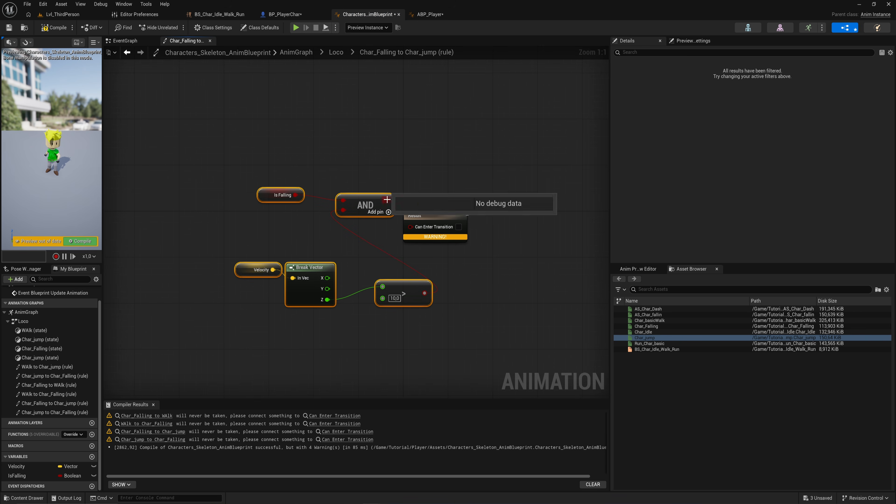
left_click_drag(371, 203, 410, 227)
left_click(80, 241)
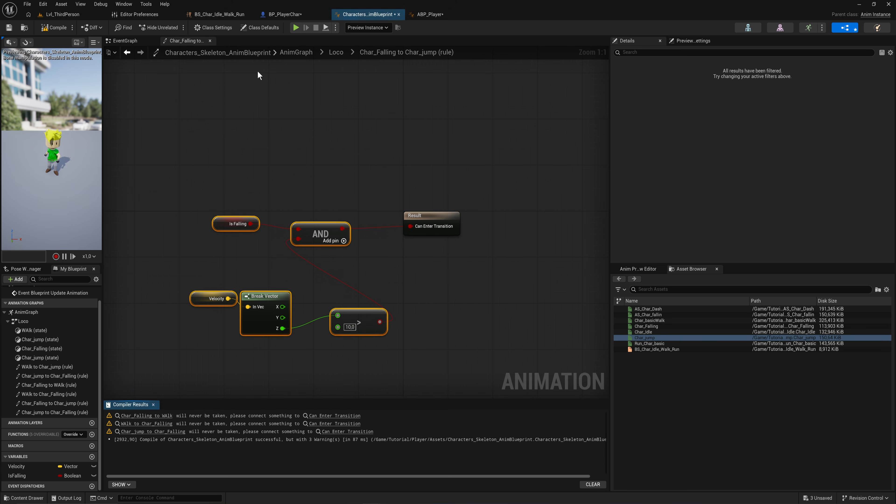
Step: Enable Automatic Rule Based on Sequence Player in State on the lower Char_jump to Char_Falling transition, then compile
left_click(336, 52)
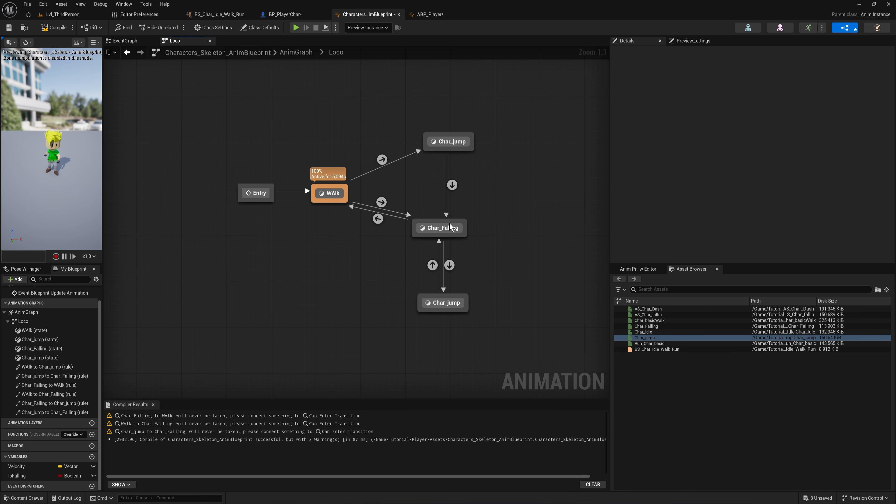
left_click(431, 265)
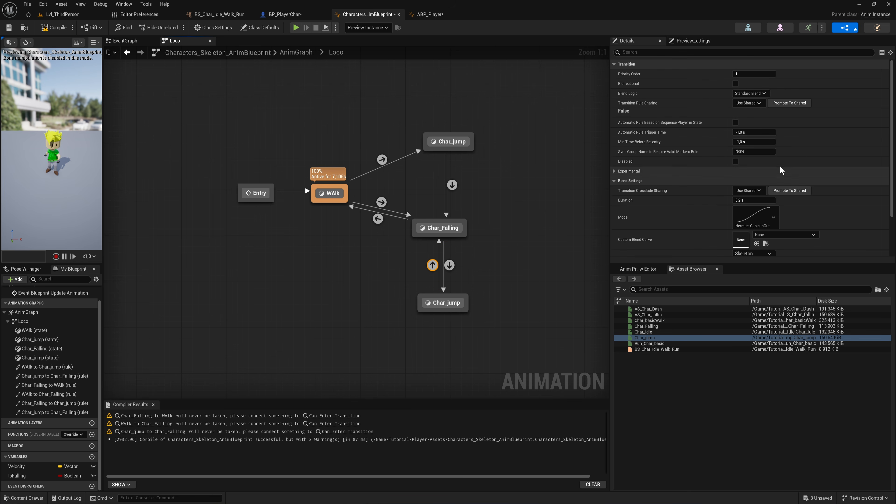
left_click(735, 122)
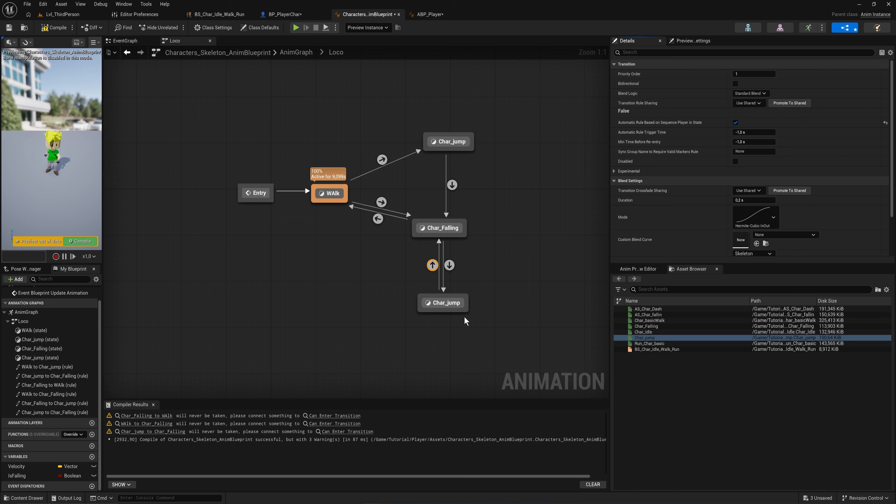
left_click_drag(510, 325, 402, 289)
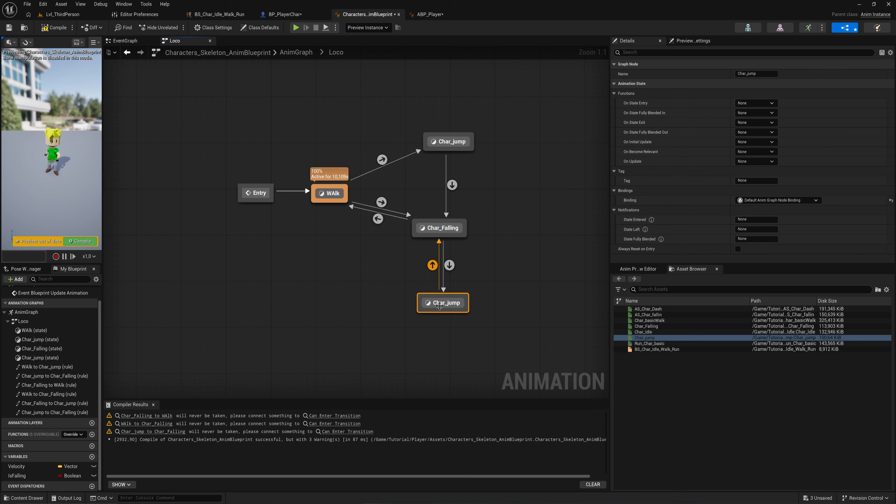
left_click(91, 243)
Step: Paste the rule nodes into the WAlk to Char_Falling rule, add a Less node from Velocity Z, and wire it to Can Enter Transition
left_click(423, 232)
right_click_drag(373, 228, 368, 294)
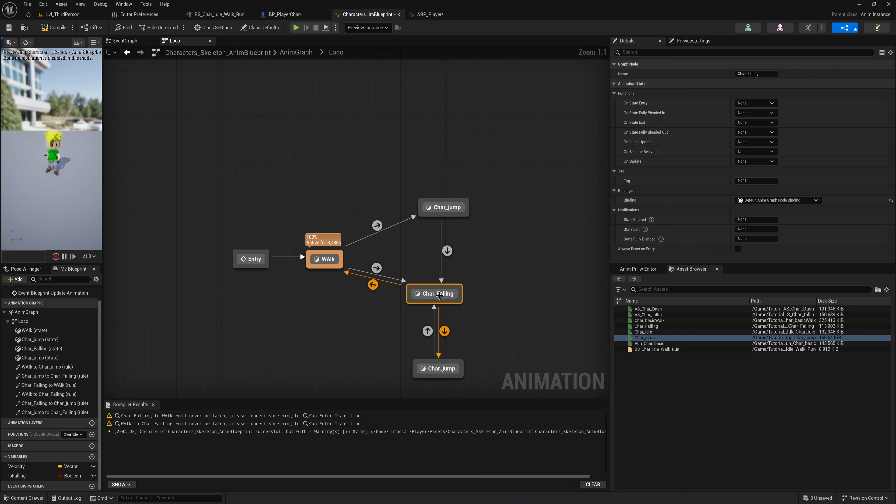
double_click(377, 268)
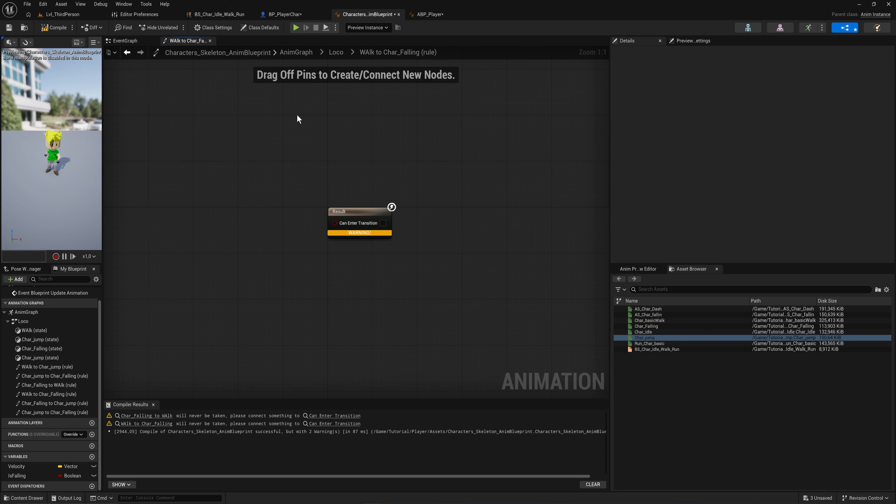
right_click_drag(253, 249, 390, 255)
right_click_drag(292, 221, 305, 227)
key("ctrl+v")
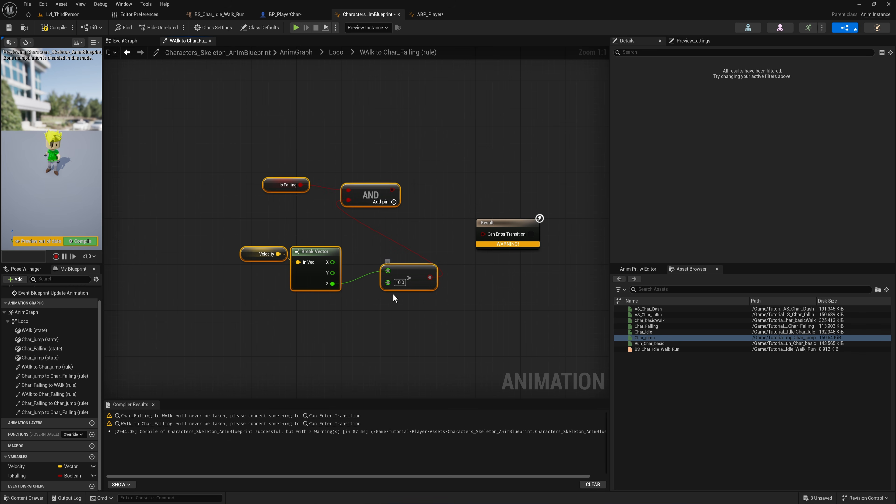
left_click(385, 299)
left_click_drag(333, 284, 387, 257)
type("<")
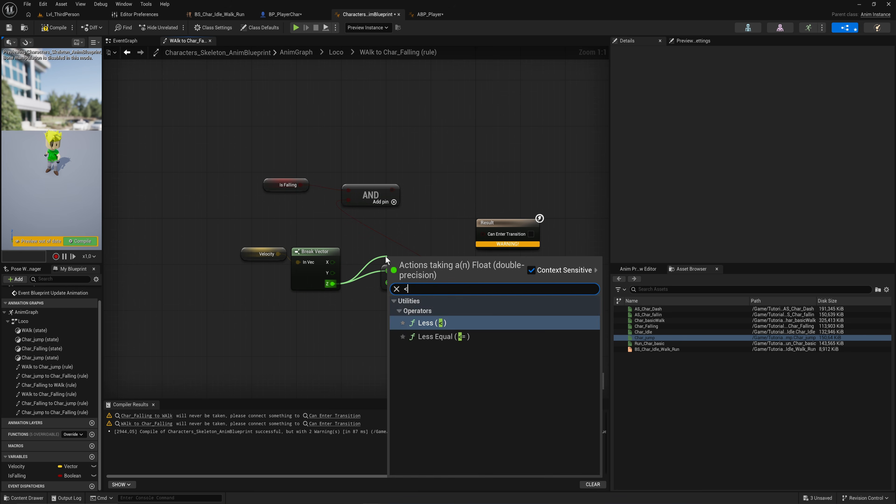
key("Return")
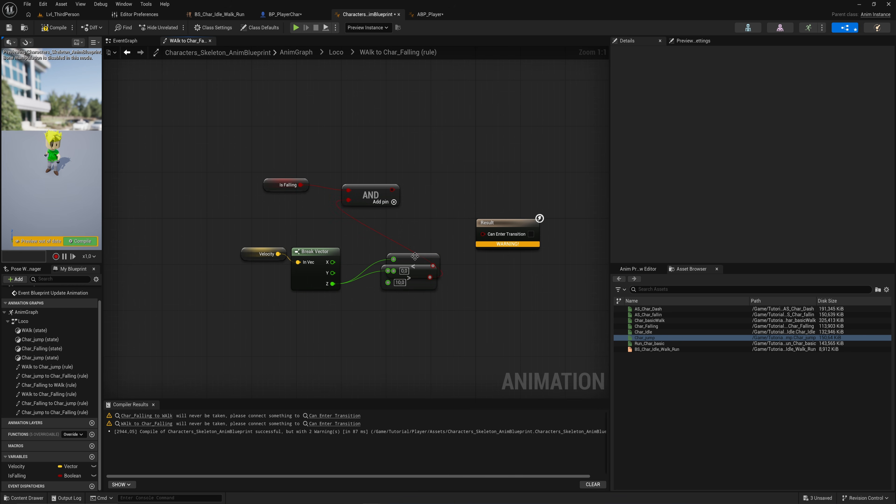
left_click_drag(411, 254, 485, 233)
left_click_drag(463, 299, 396, 261)
left_click_drag(397, 262, 397, 261)
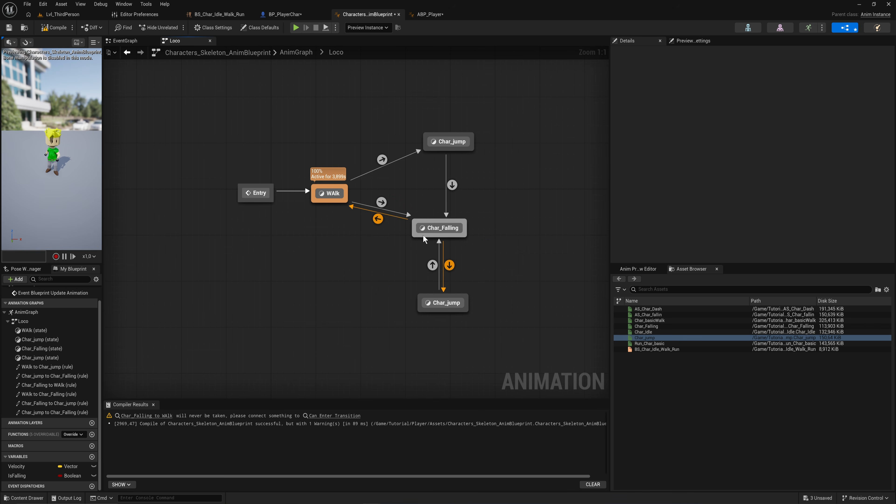
Step: Paste the rule nodes into the Char_Falling to WAlk rule and add a NOT Boolean node from Is Falling
double_click(377, 219)
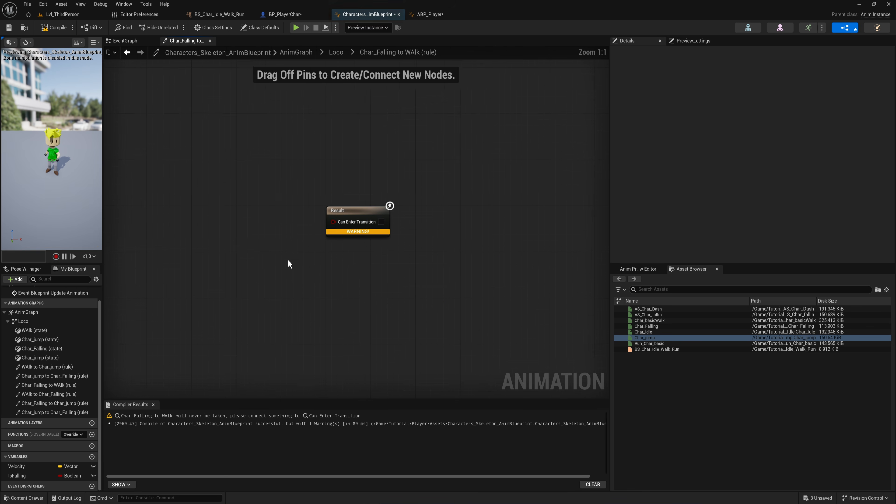
key("ctrl+v")
right_click_drag(246, 247, 337, 240)
left_click_drag(332, 188, 346, 163)
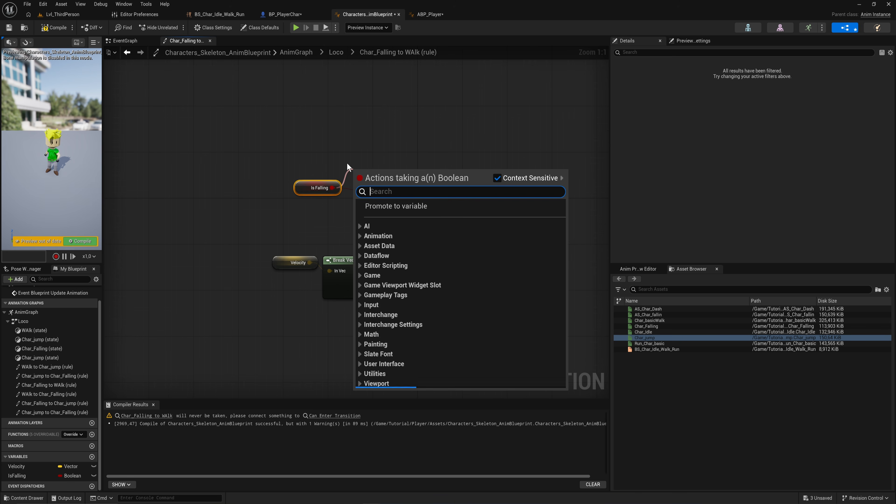
type("not bool")
key("Return")
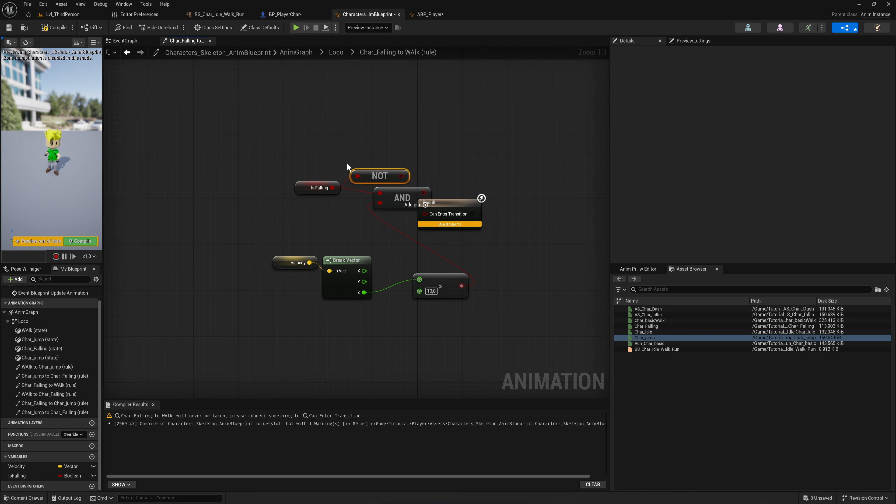
Step: Delete the Velocity, Break Vector, Greater and AND nodes from the Char_Falling to WAlk rule
left_click_drag(435, 339, 276, 255)
key("Delete")
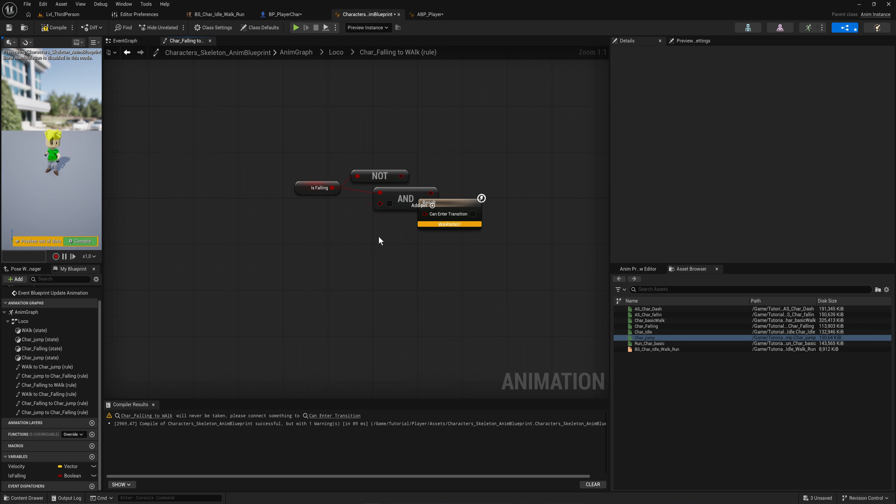
left_click(392, 206)
key("Delete")
Step: Wire Is Falling through the NOT node into Can Enter Transition and compile the Anim Blueprint
left_click_drag(406, 154, 330, 201)
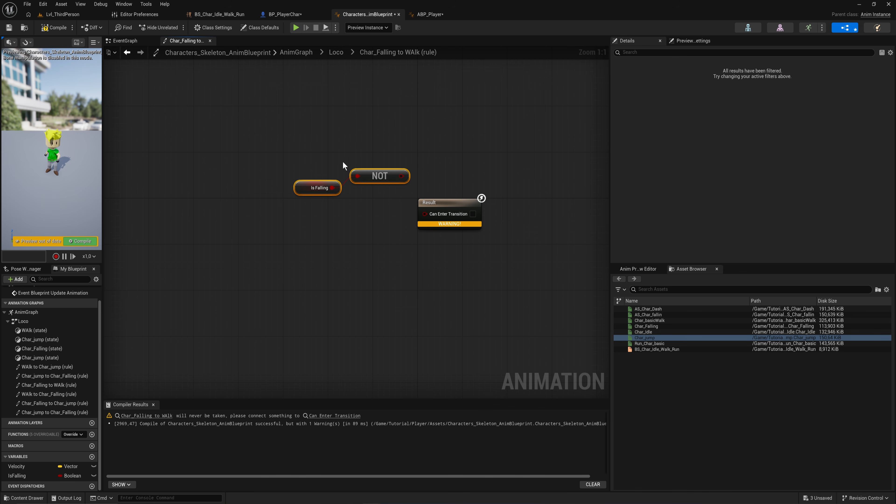
left_click_drag(388, 173, 352, 192)
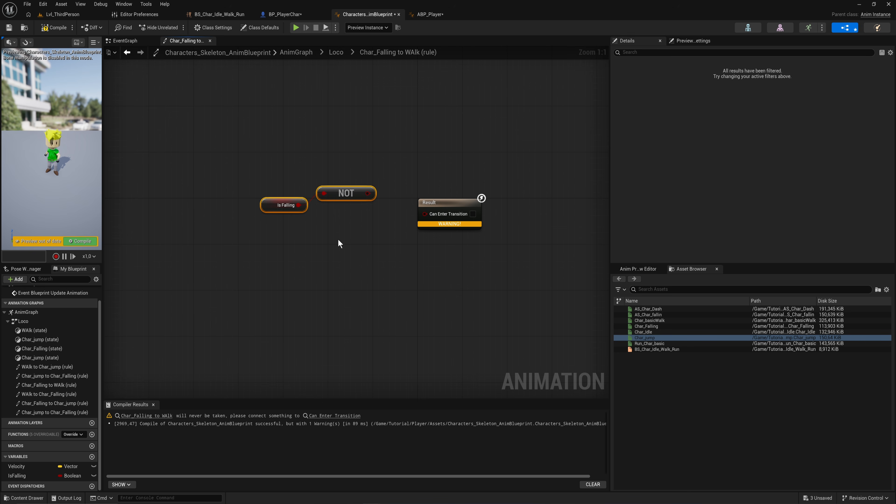
left_click_drag(357, 238, 266, 183)
left_click_drag(276, 222, 424, 213)
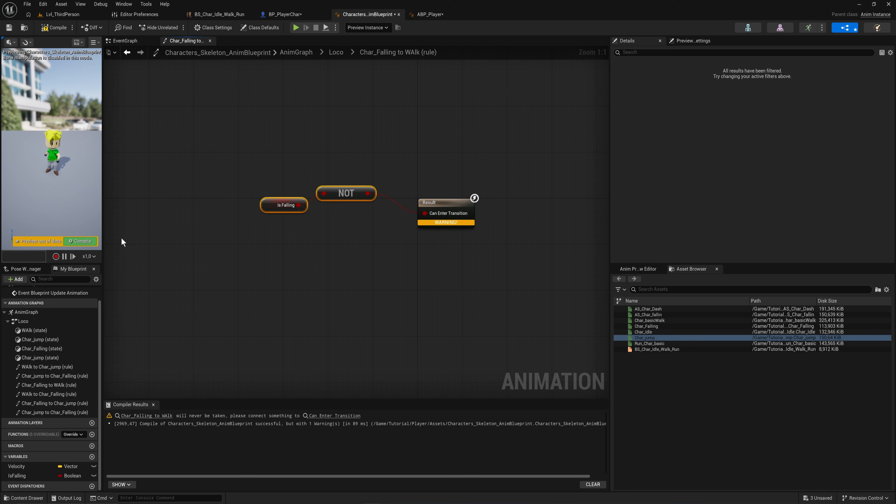
left_click(89, 242)
Step: Switch to the level, play in the editor, and test the character walking and jumping
left_click(341, 52)
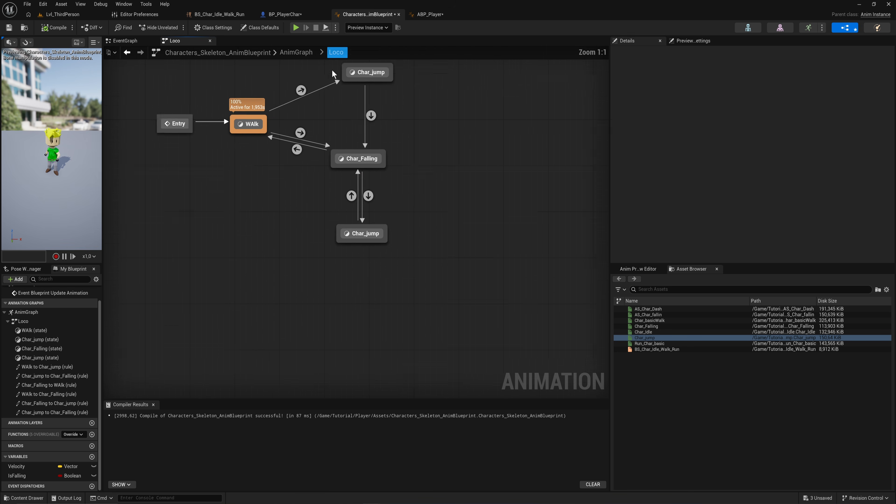
left_click(56, 16)
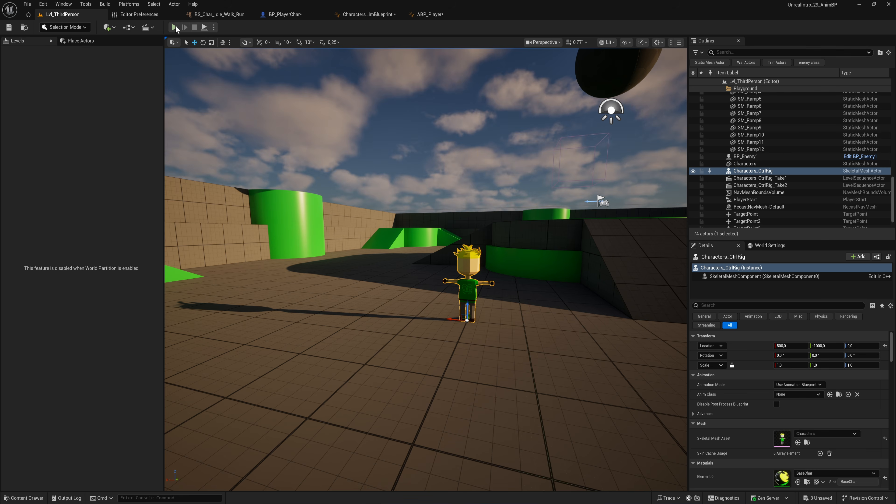
left_click(175, 28)
left_click(422, 214)
key("space")
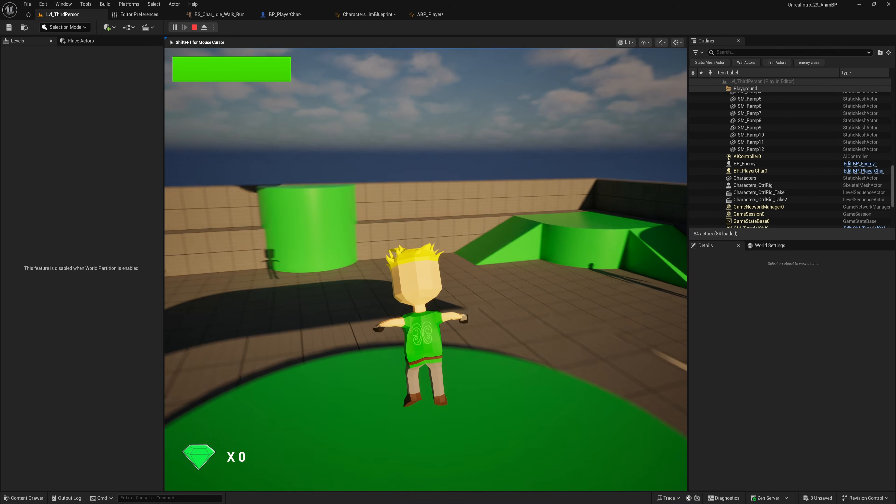
key("w")
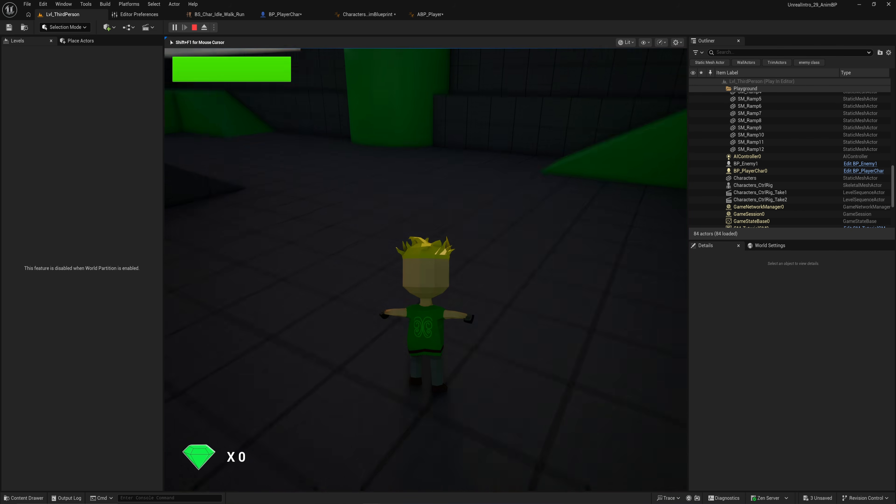
key("Escape")
Step: Shorten the LS_Char_Jump sequence's playback range to end at about frame 25
key("ctrl+space")
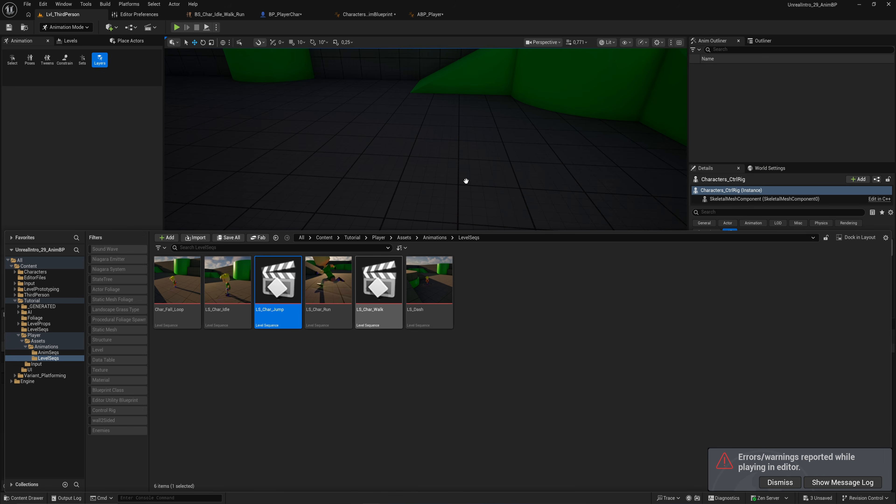
right_click_drag(444, 172, 417, 159)
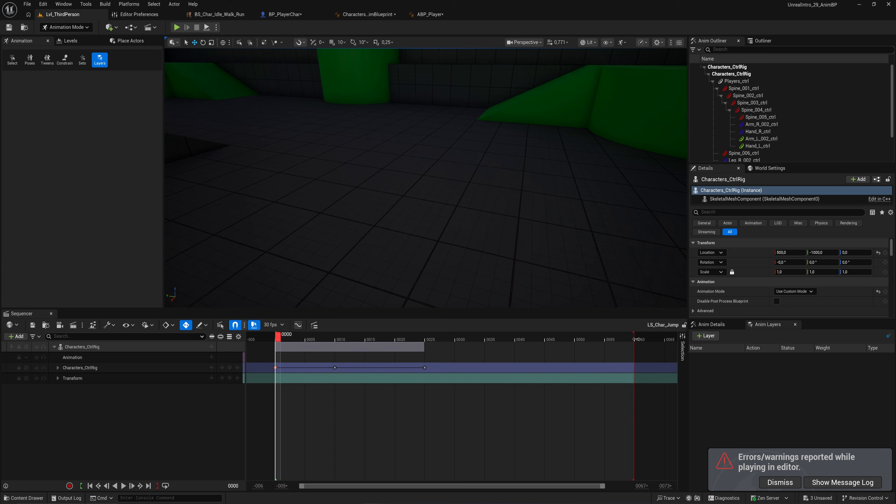
left_click_drag(634, 339, 424, 339)
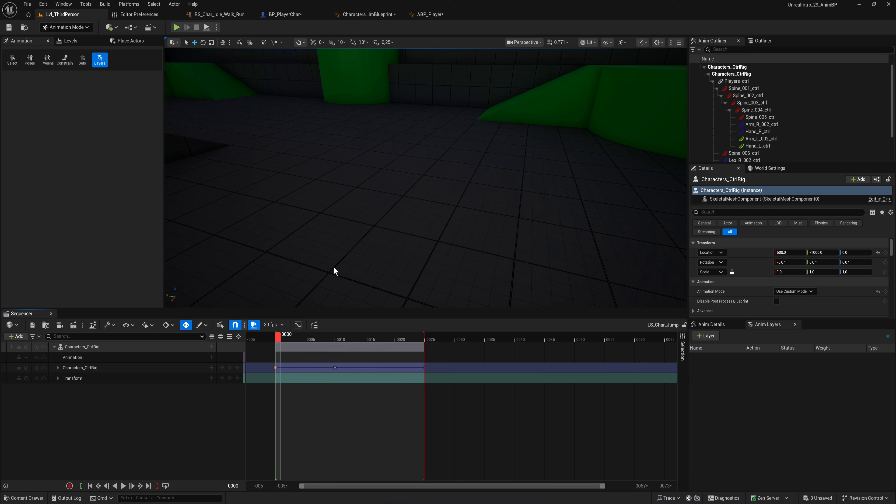
Step: Play in the editor again and test running and jumping with the character
key("alt+p")
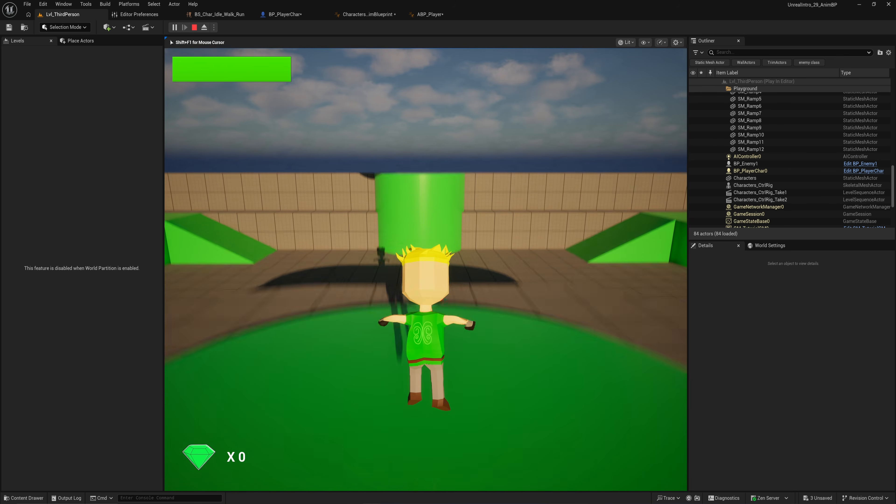
key("w")
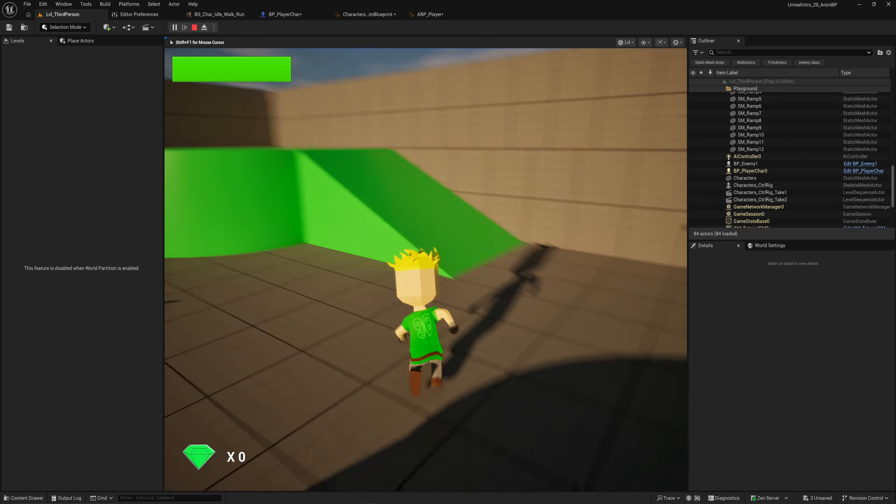
key("w")
key("space")
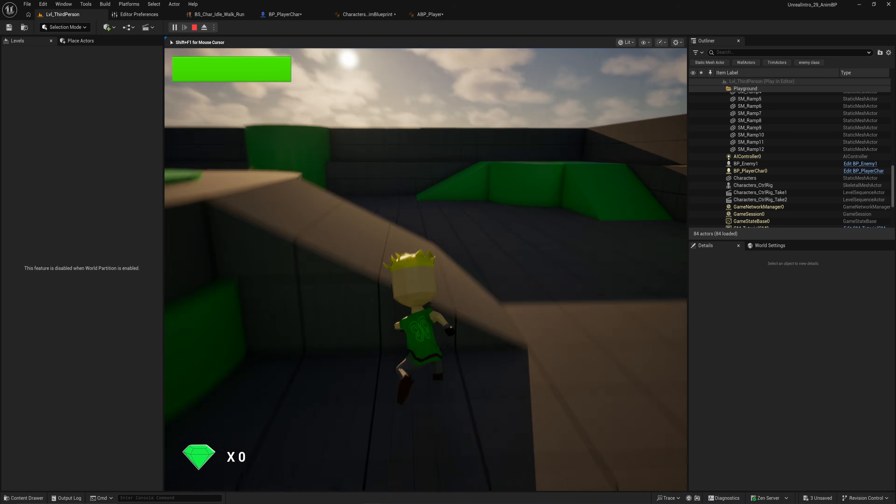
key("w")
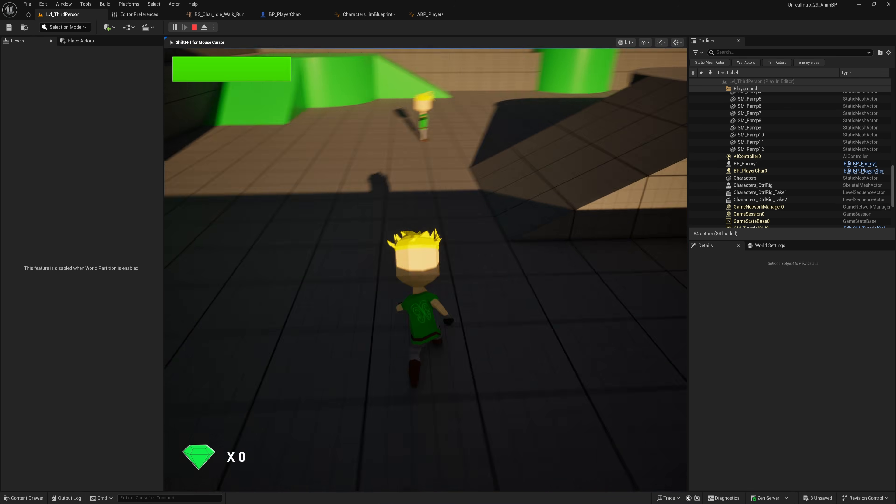
key("w")
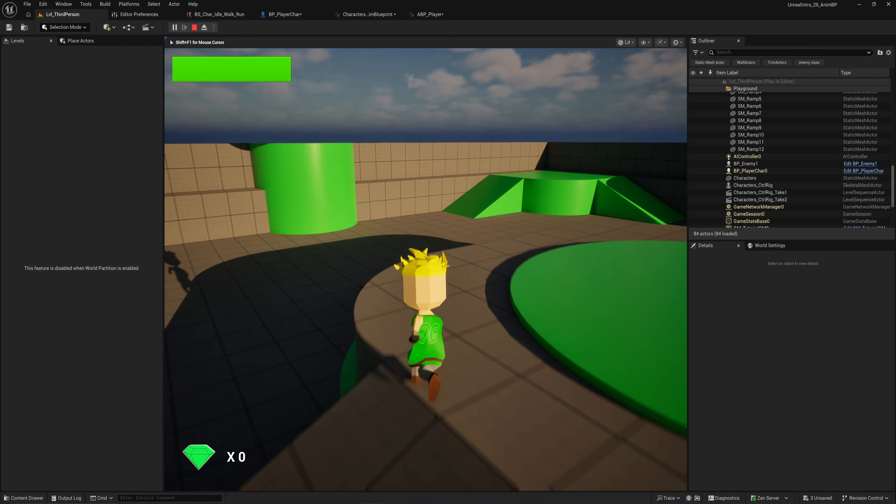
key("w")
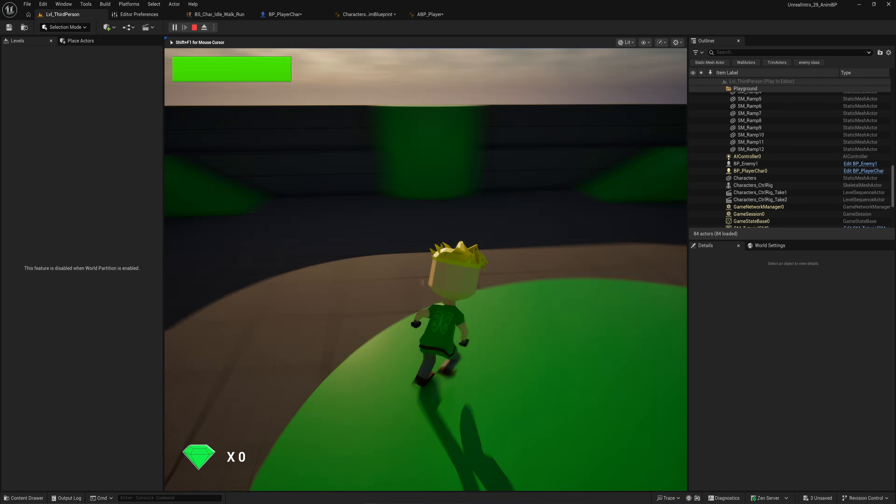
key("w")
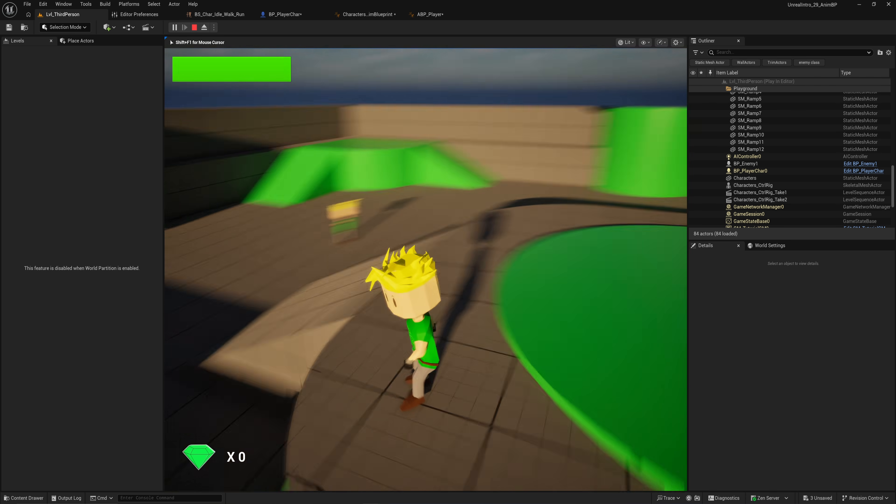
Step: Keep running the character forward through the level in play mode
key("w")
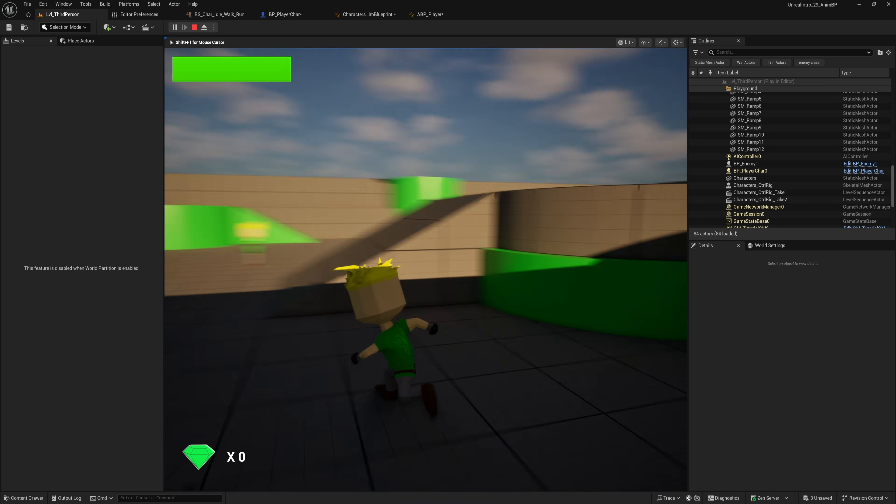
key("w")
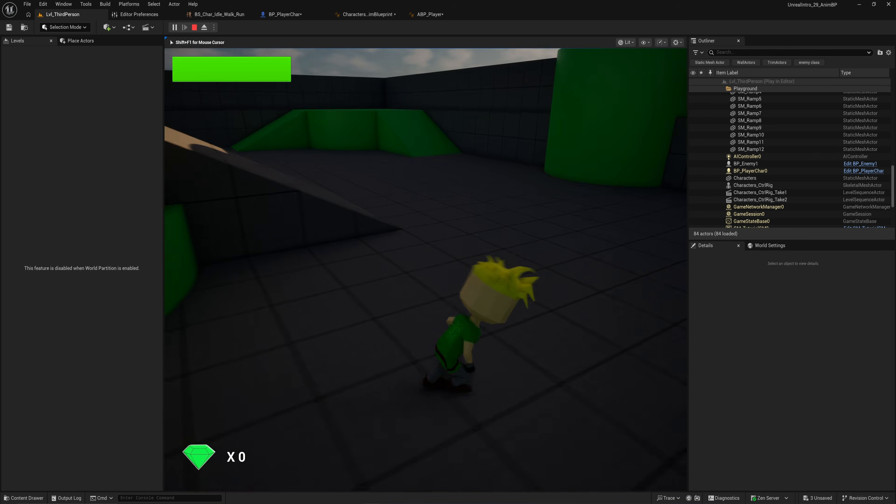
key("w")
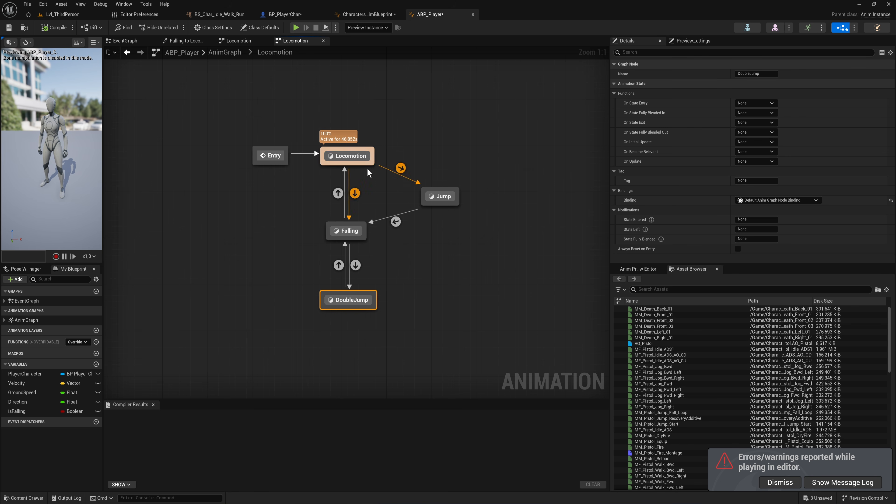
Step: In the character Anim Blueprint's AnimGraph, insert a Slot 'DefaultSlot' node between the Loco state machine and Output Pose
left_click(369, 14)
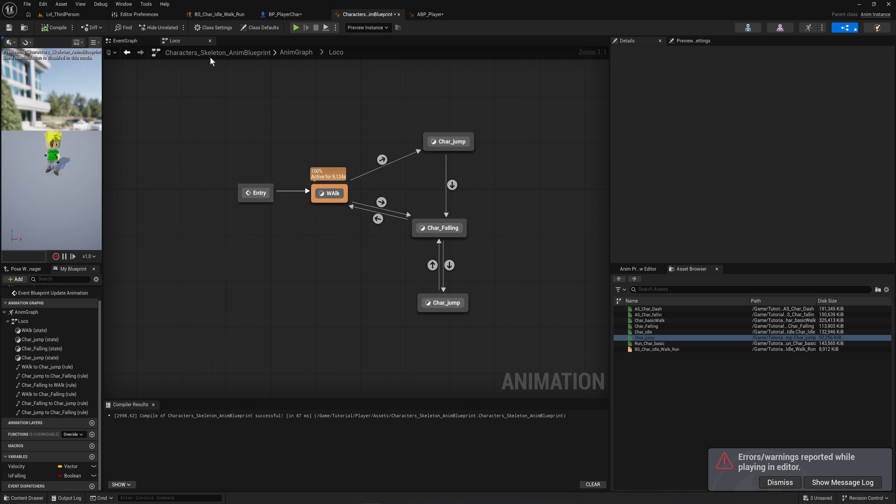
left_click(301, 53)
left_click(218, 217)
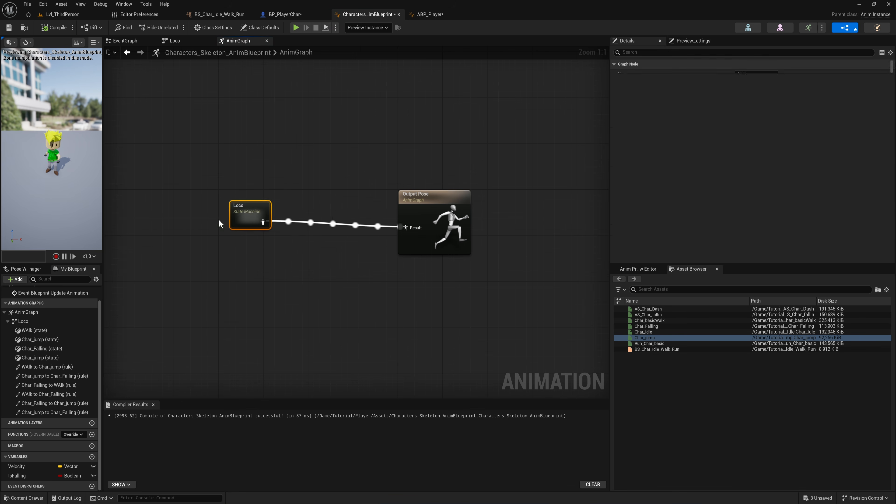
left_click_drag(229, 228, 274, 236)
type("default")
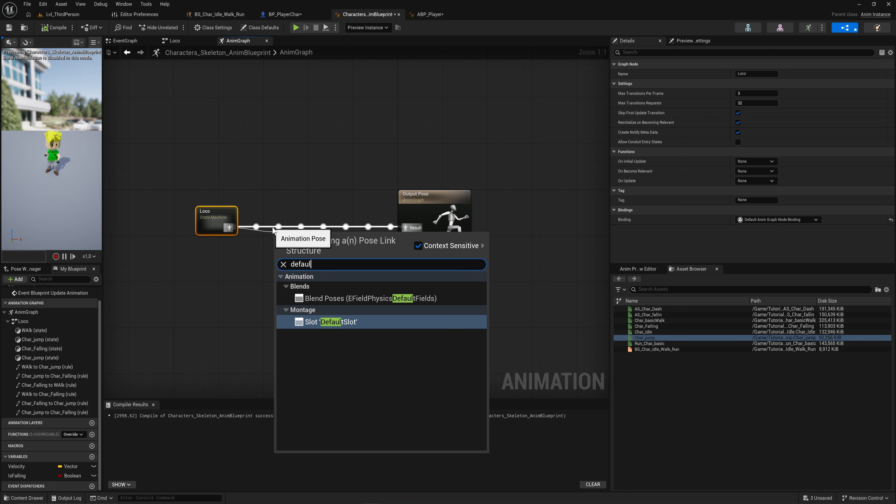
key("Return")
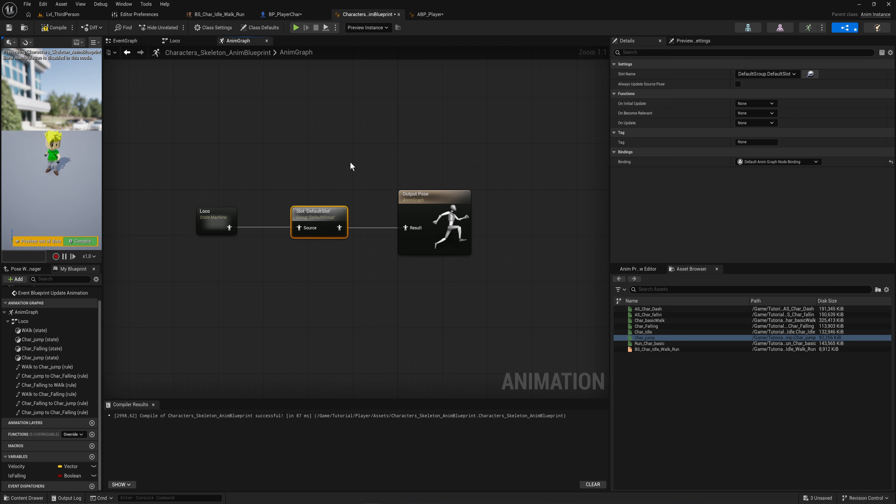
Step: Compare the slot setup in the ABP_Player AnimGraph with the new Slot node in the character Anim Blueprint
left_click(425, 15)
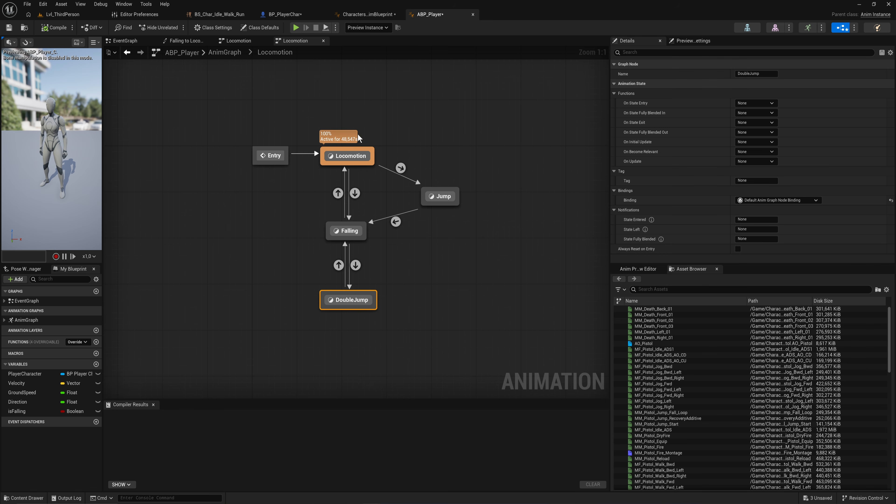
left_click(224, 53)
left_click_drag(360, 251, 189, 193)
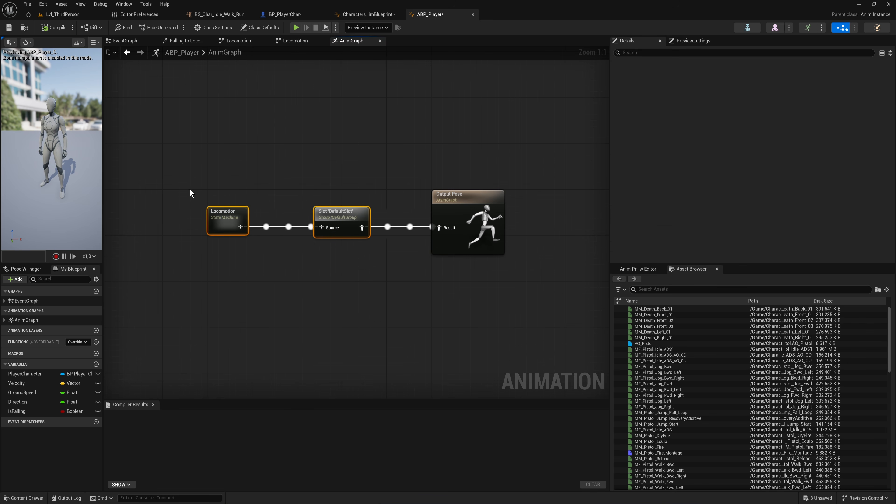
left_click(369, 17)
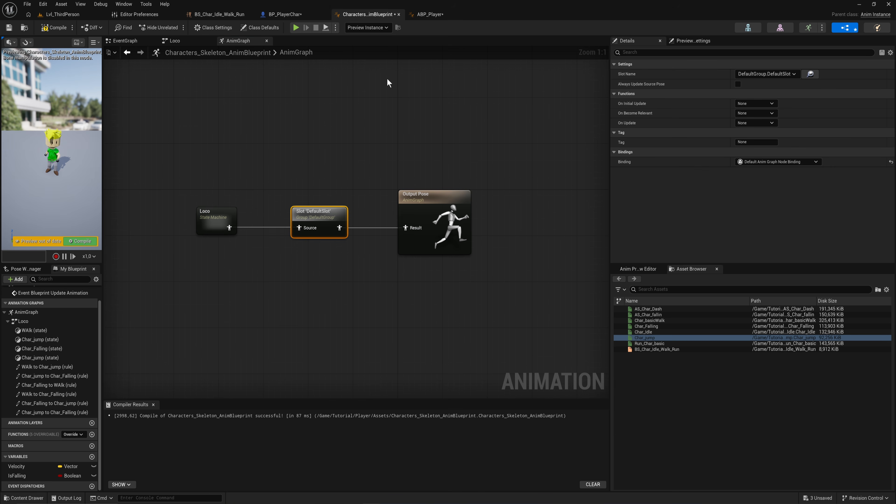
left_click(272, 211)
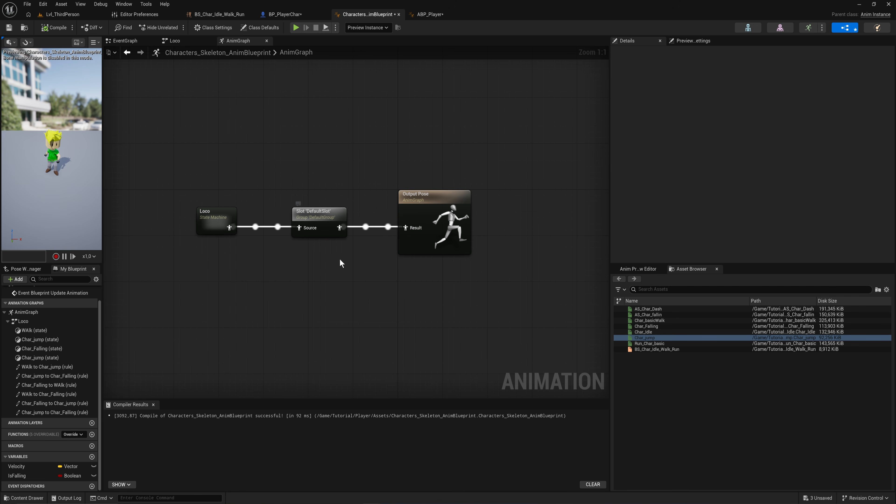
left_click(329, 240)
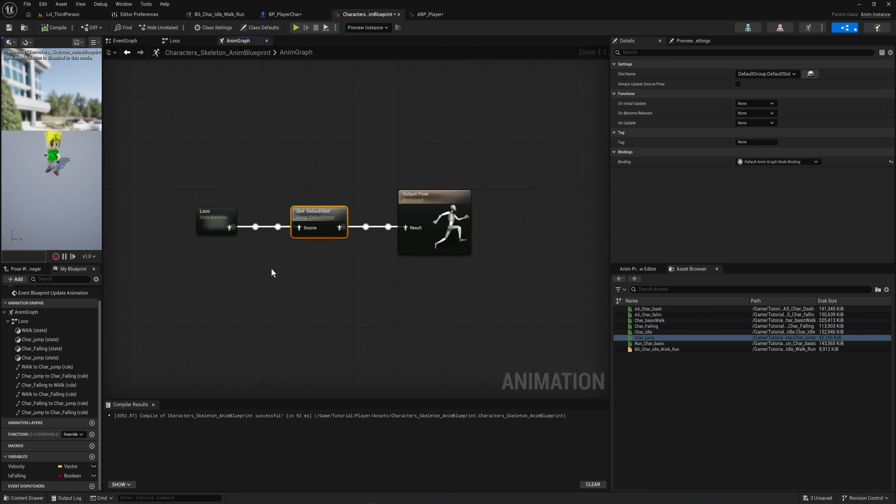
left_click_drag(194, 187, 236, 240)
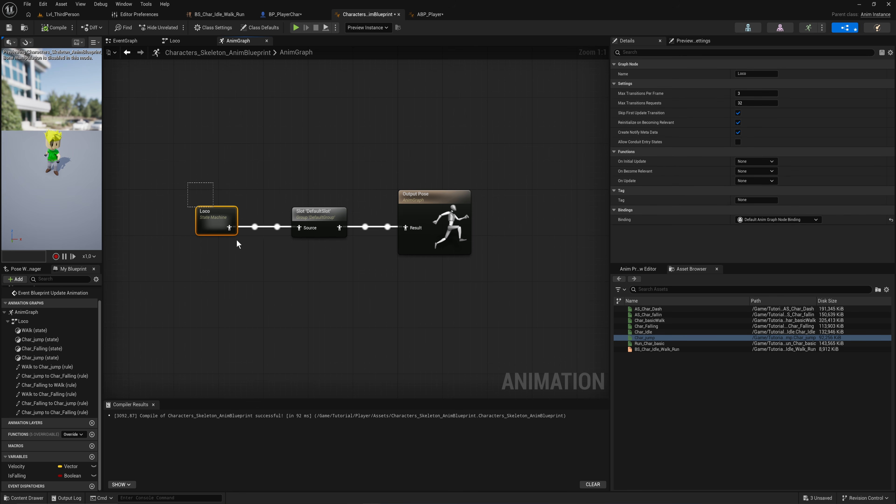
left_click_drag(200, 205, 201, 206)
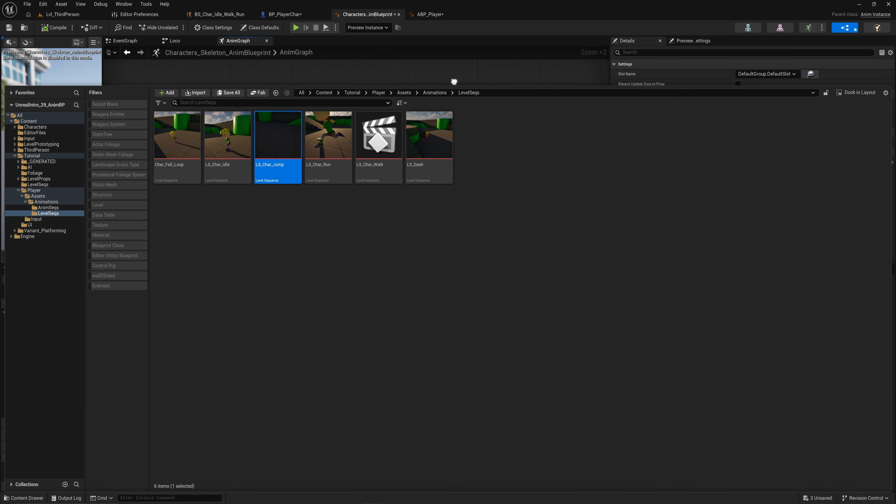
right_click(454, 82)
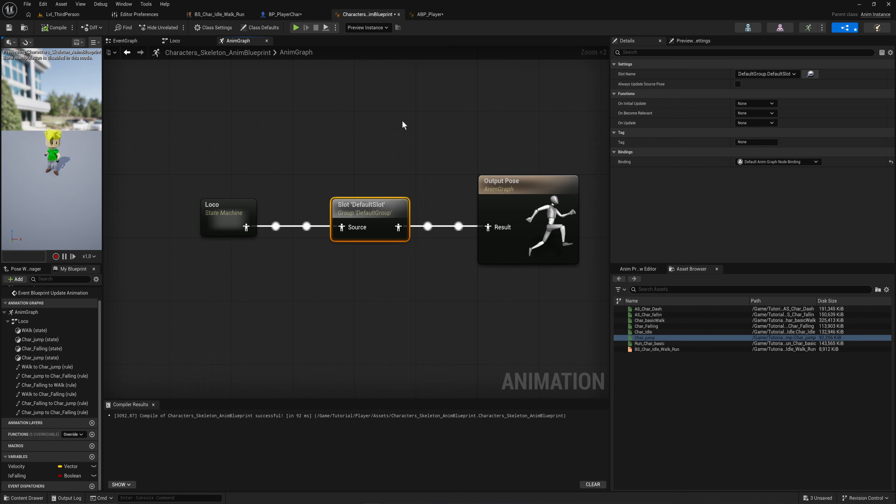
Step: Open the LS_Dash level sequence and scrub through the dash keys on the character's control rig
left_click(63, 15)
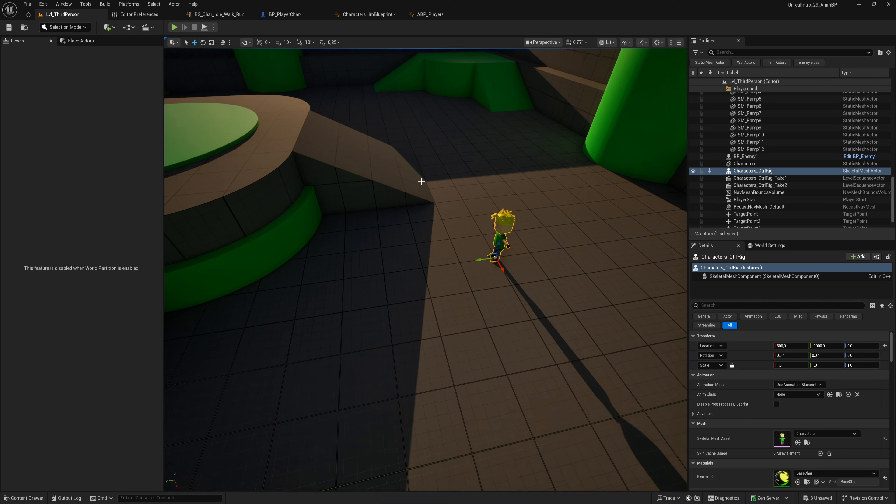
key("ctrl+space")
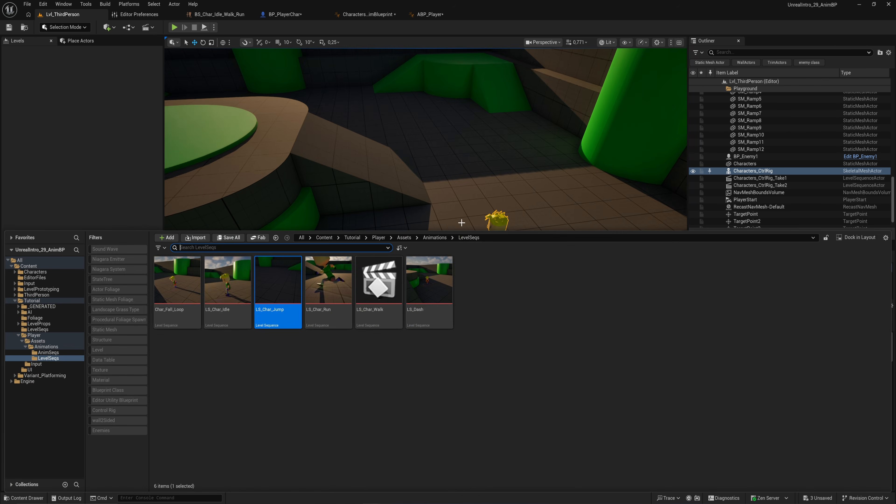
left_click(61, 353)
left_click(57, 359)
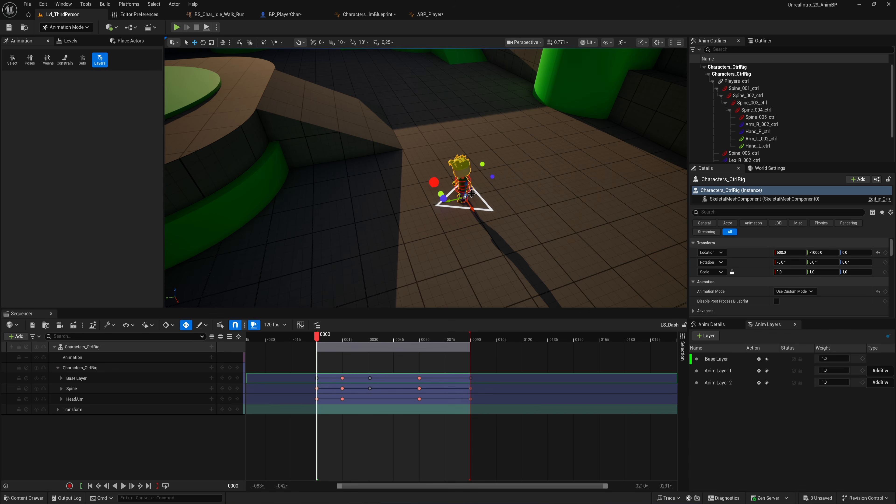
left_click(492, 210)
right_click_drag(491, 210, 446, 221)
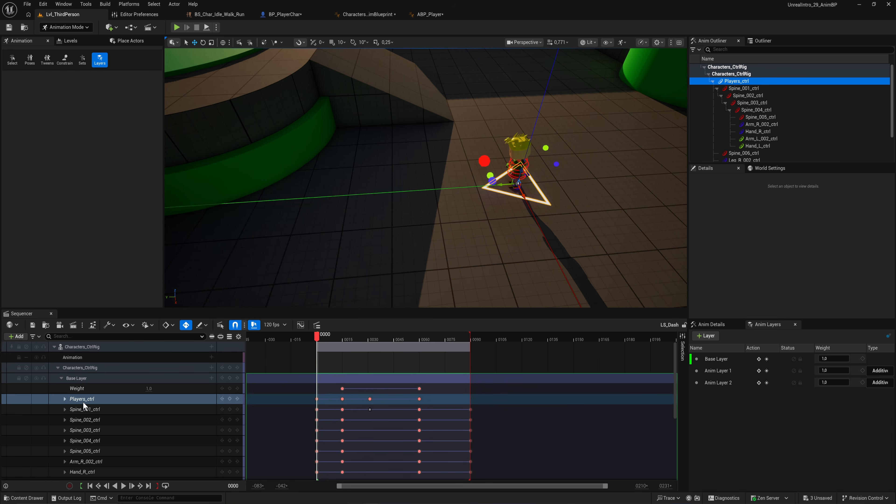
left_click_drag(318, 342, 320, 376)
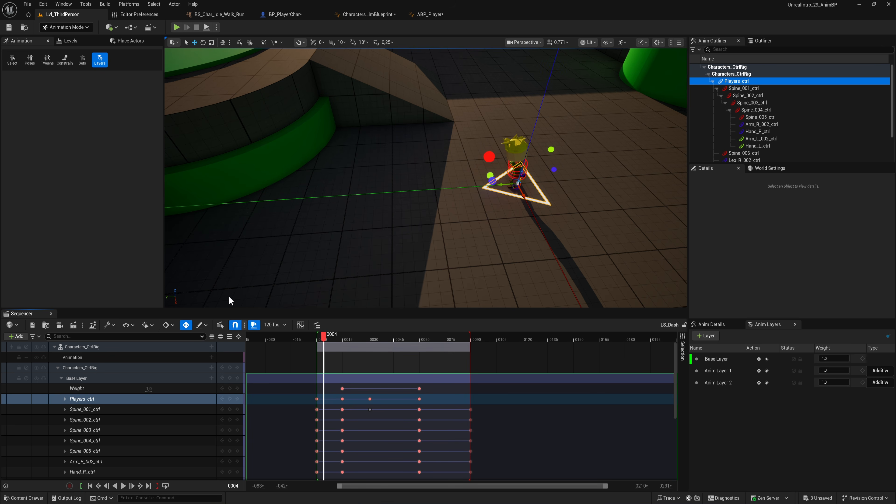
key("shift+1")
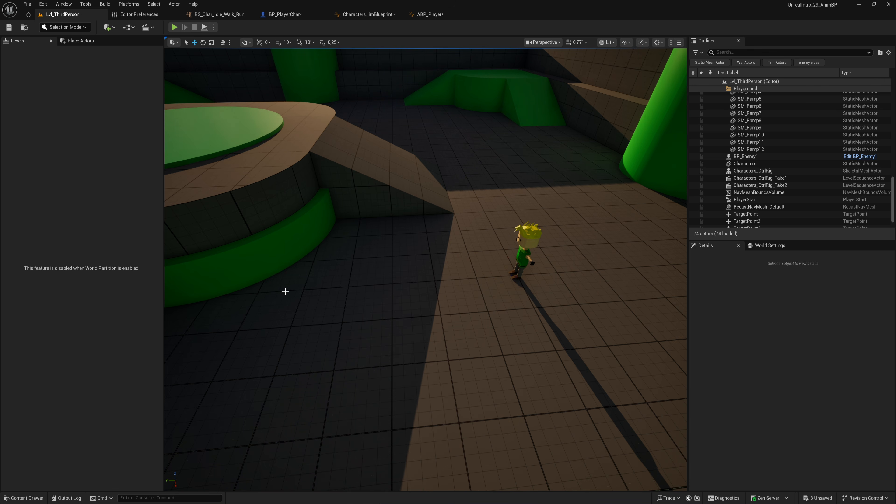
Step: Open the AS_Char_Dash animation sequence, enable Root Motion, and save the asset
key("ctrl+space")
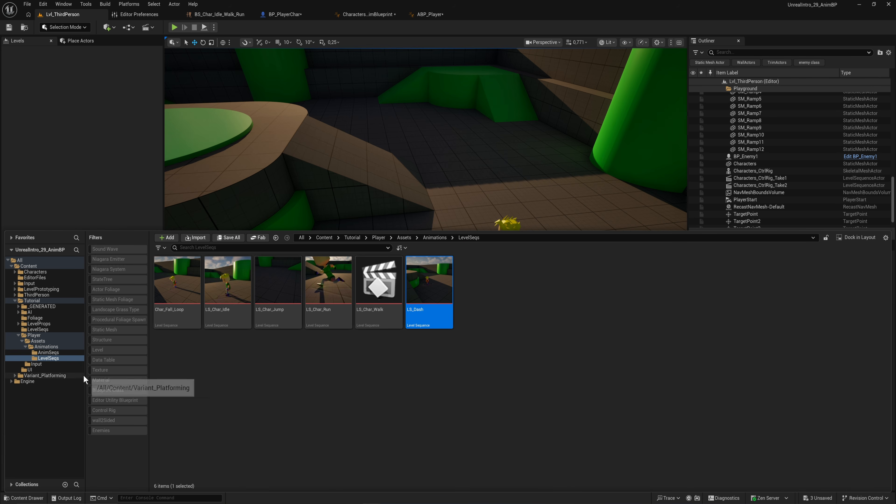
left_click(48, 352)
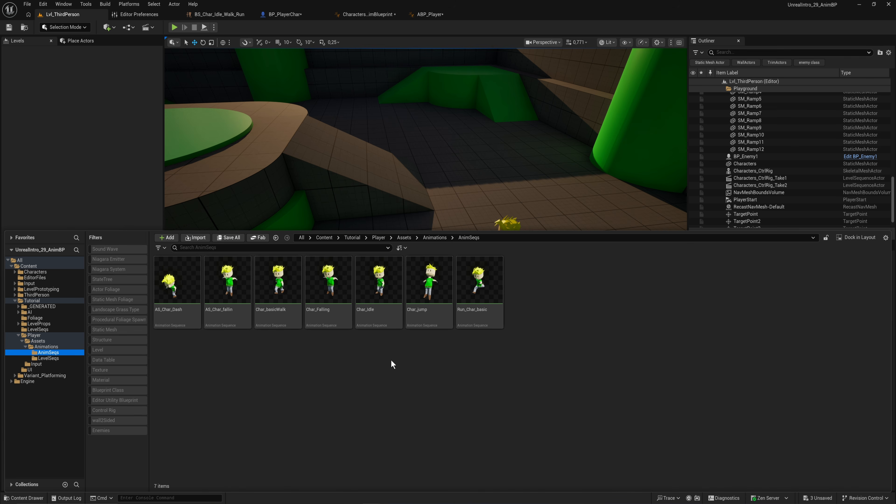
double_click(194, 320)
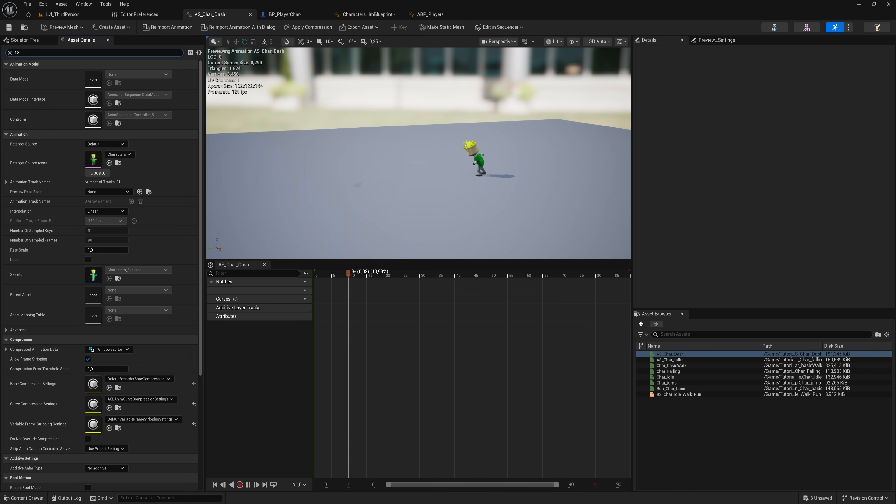
type("root")
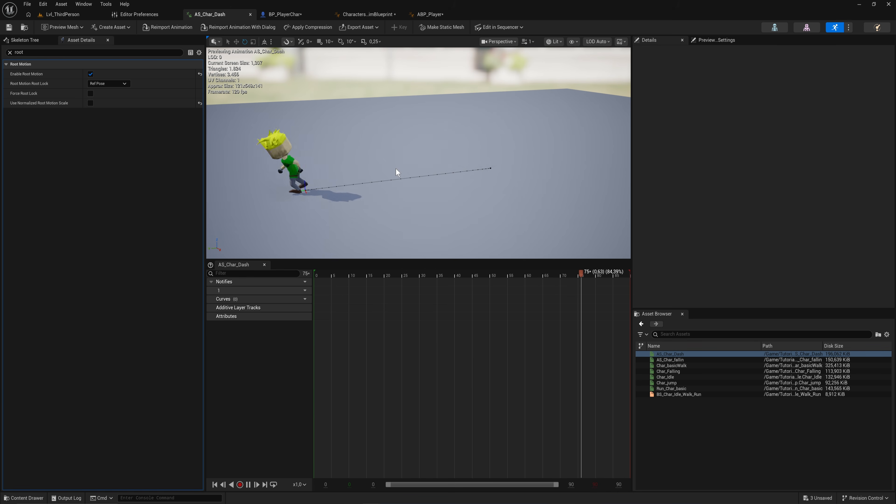
key("ctrl+s")
Step: Create an animation montage from AS_Char_Dash and open the new AS_Char_Dash_Montage
key("ctrl+space")
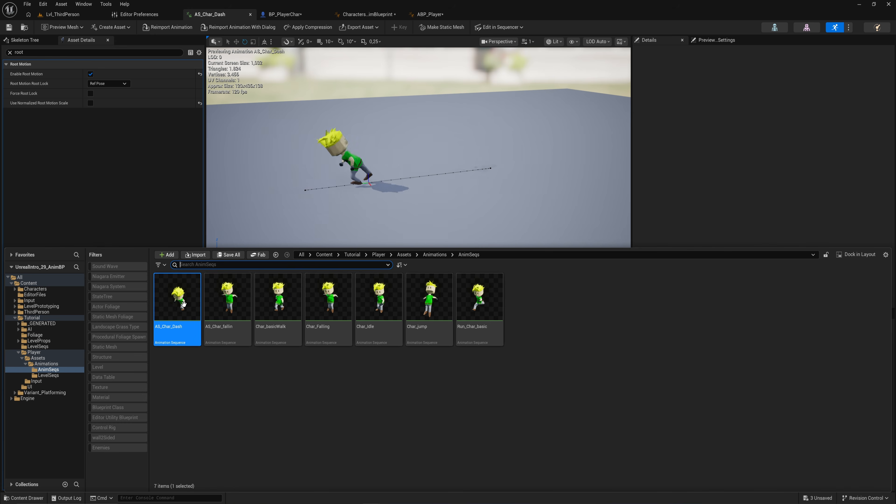
right_click(182, 304)
mouse_move(311, 292)
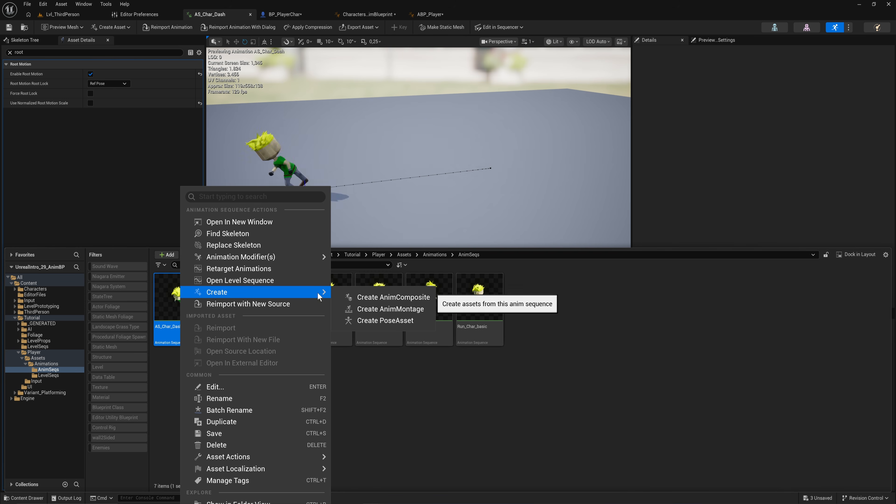
left_click(400, 310)
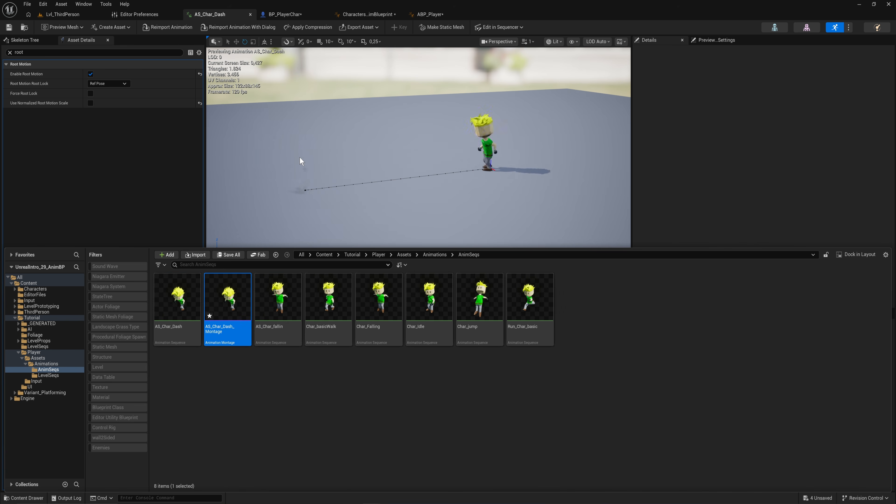
double_click(229, 293)
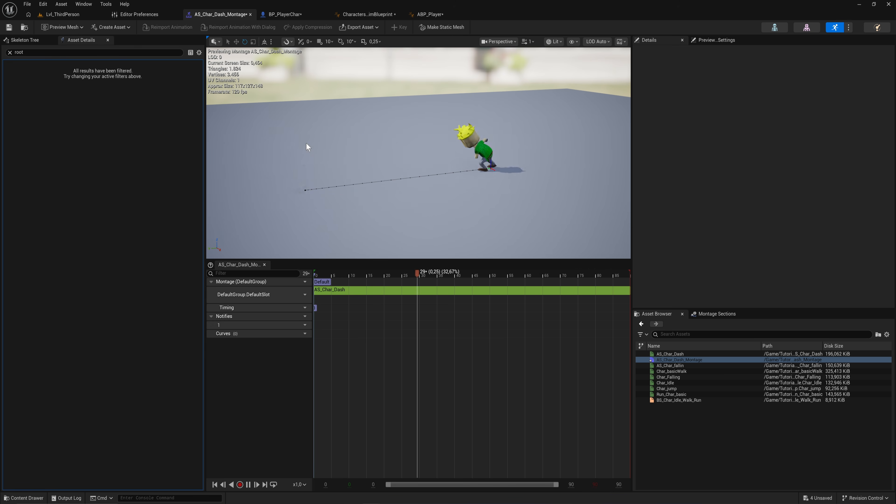
Step: In BP_PlayerChar's event graph, set the Play Montage node's Montage to Play to AS_Char_Dash_Montage
left_click(369, 14)
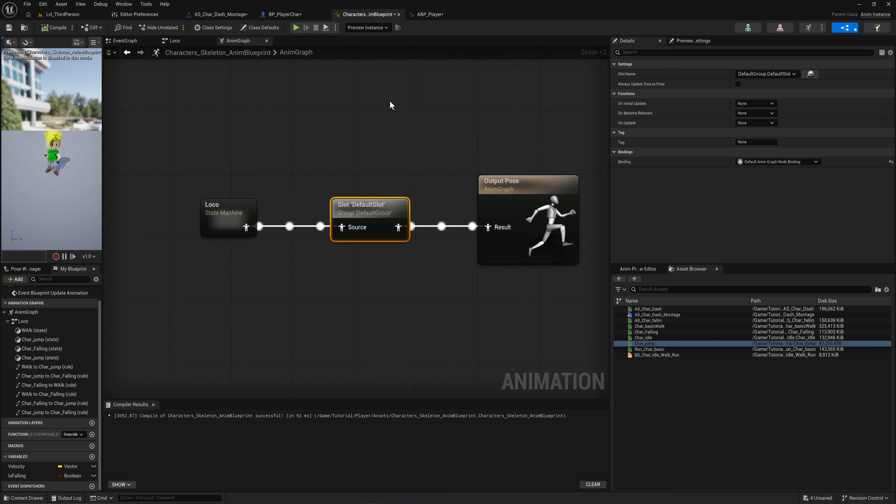
left_click_drag(390, 105, 184, 297)
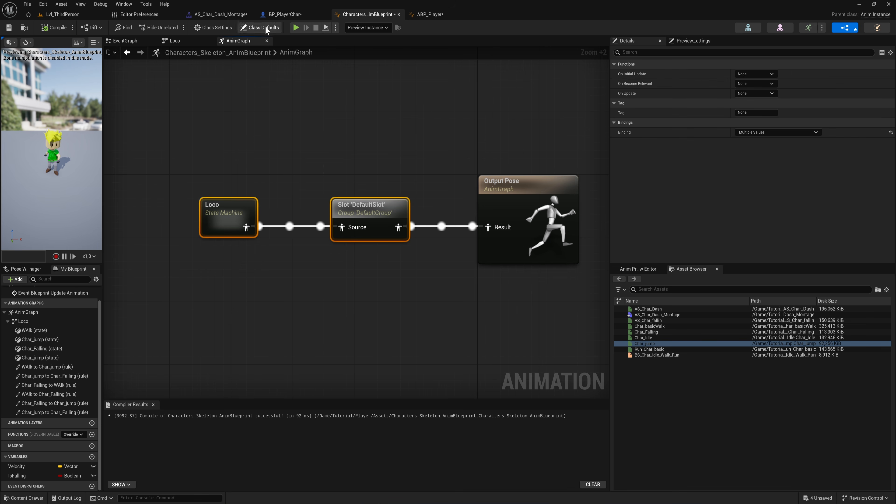
left_click(285, 15)
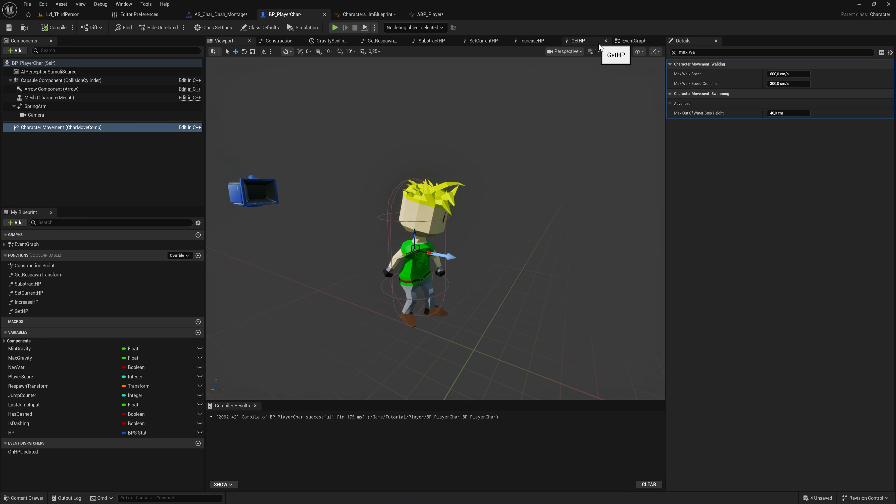
left_click(635, 40)
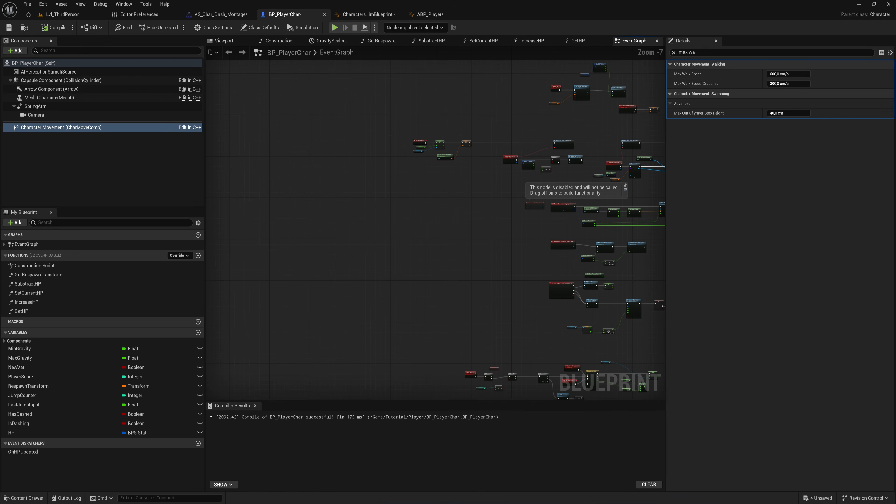
right_click_drag(562, 279, 386, 230)
scroll(386, 230, "up", 4)
scroll(458, 249, "down", 4)
right_click_drag(512, 239, 368, 196)
scroll(370, 190, "up", 7)
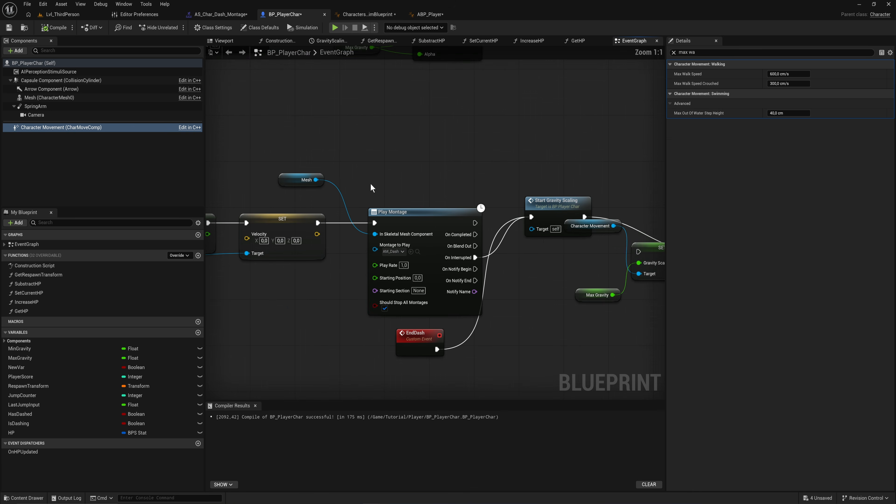
left_click(414, 211)
left_click(417, 251)
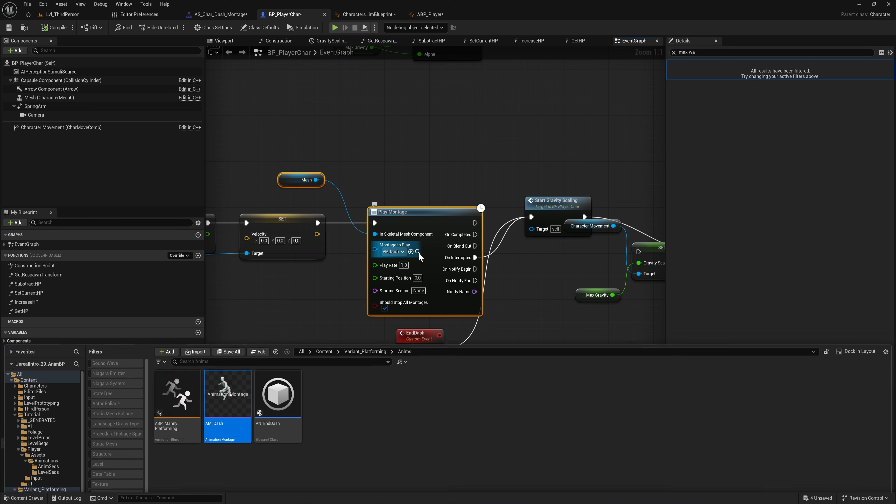
mouse_move(323, 293)
right_mouse_down()
mouse_move(303, 297)
mouse_move(321, 298)
right_mouse_up()
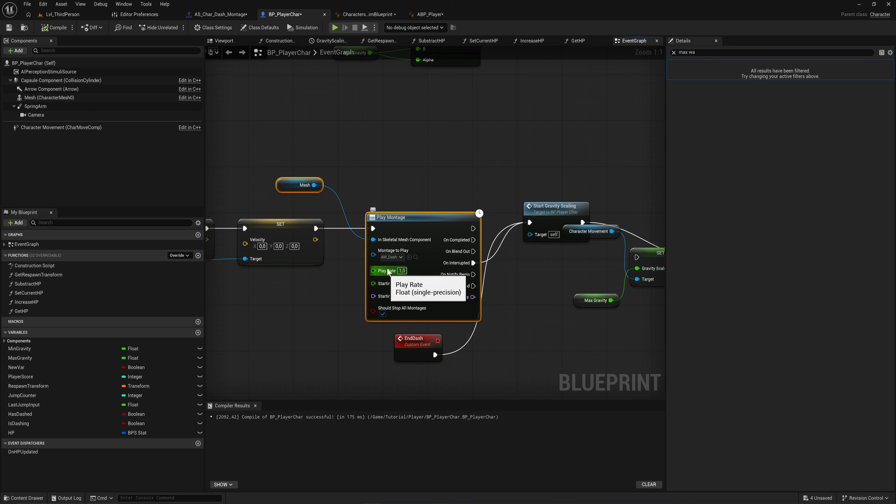
left_click(24, 27)
double_click(183, 371)
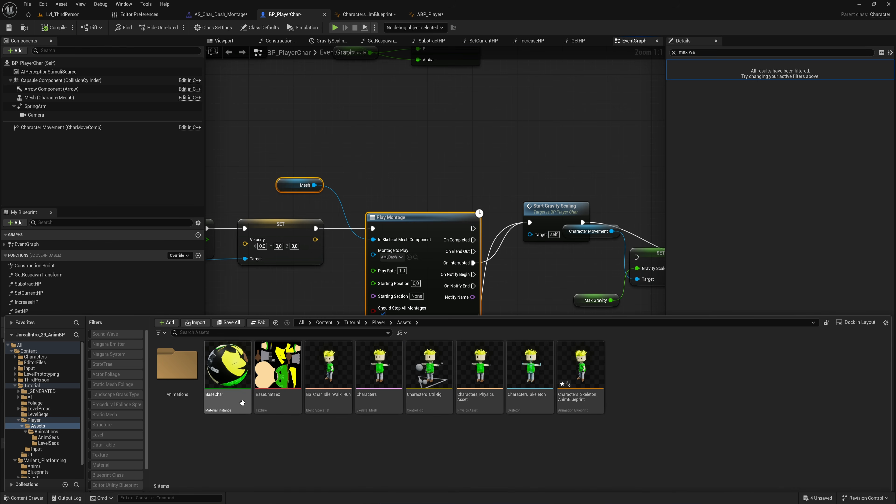
double_click(163, 371)
double_click(174, 368)
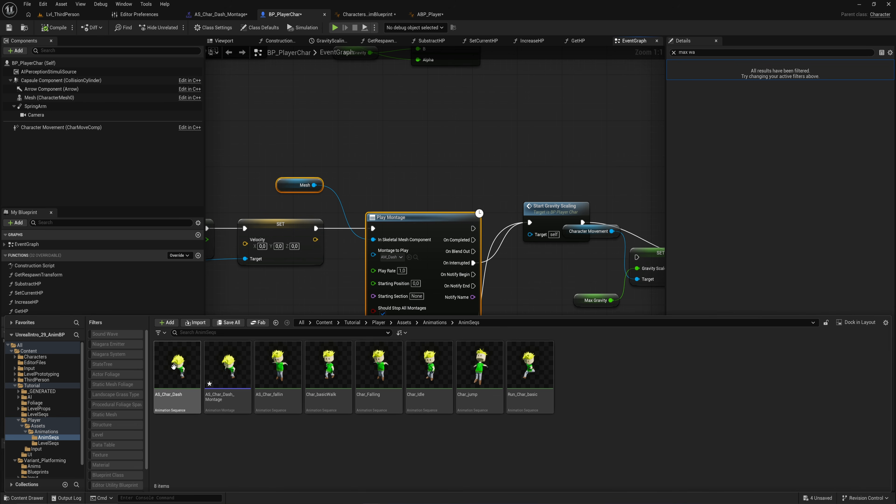
left_click(231, 374)
left_click(409, 257)
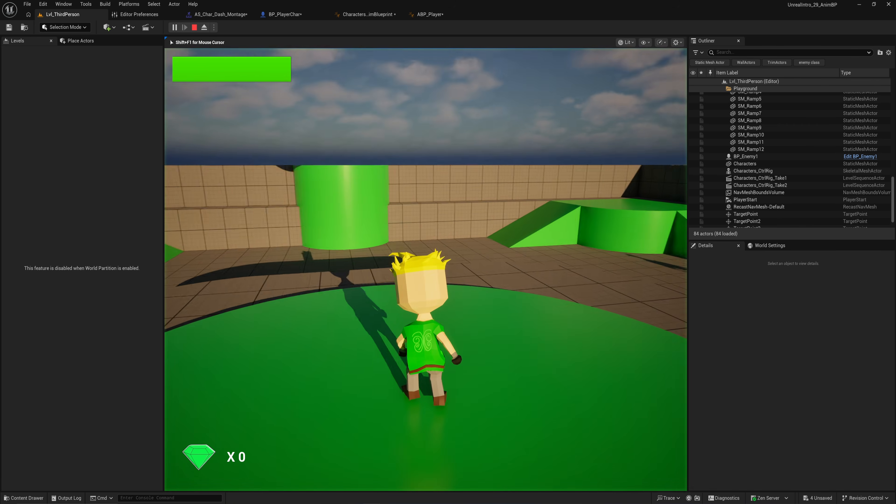
Step: Play-test the level, running and dashing with the character
key("w")
key("w")
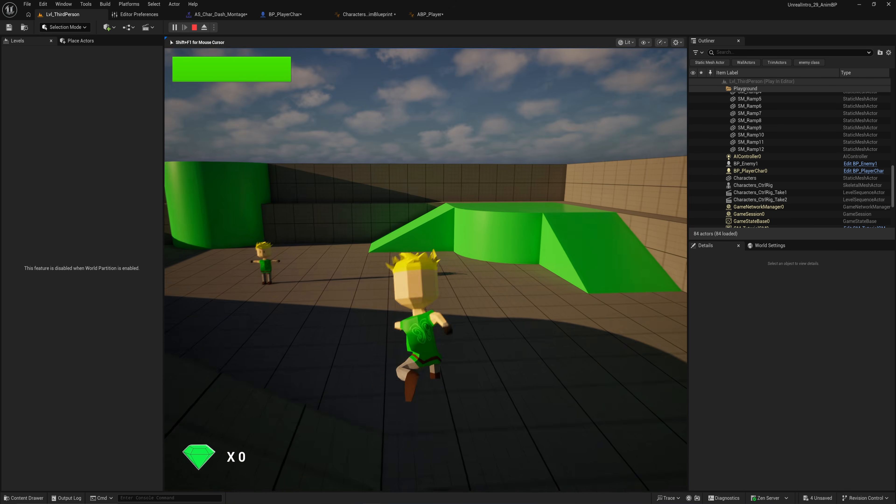
key("w")
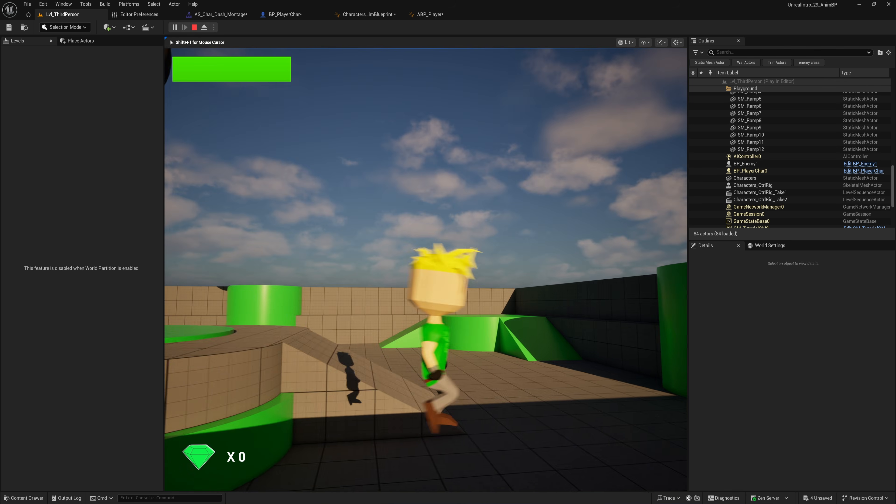
key("space")
key("w")
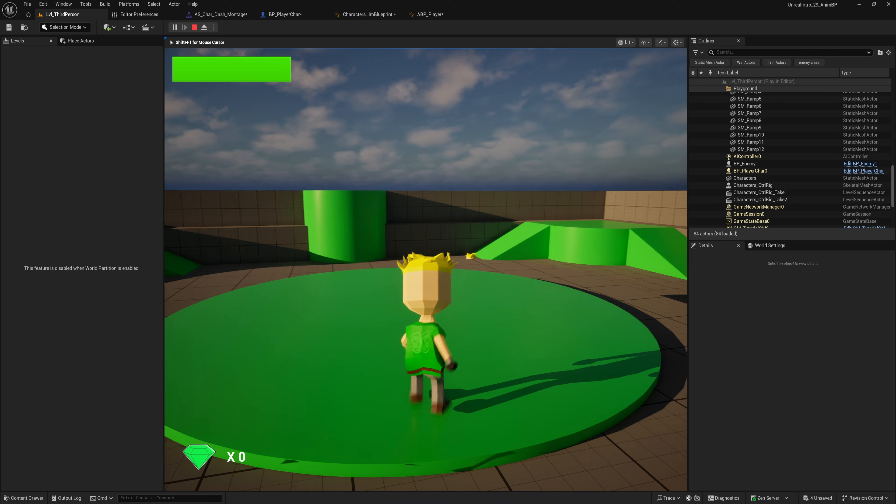
key("Escape")
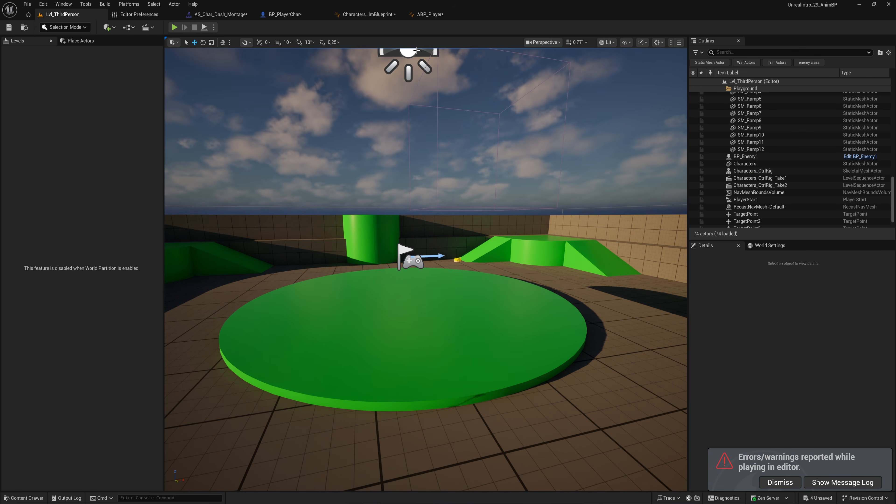
Step: Examine the EndDash event chain with the Start Gravity Scaling and Print String nodes in BP_PlayerChar
left_click(297, 16)
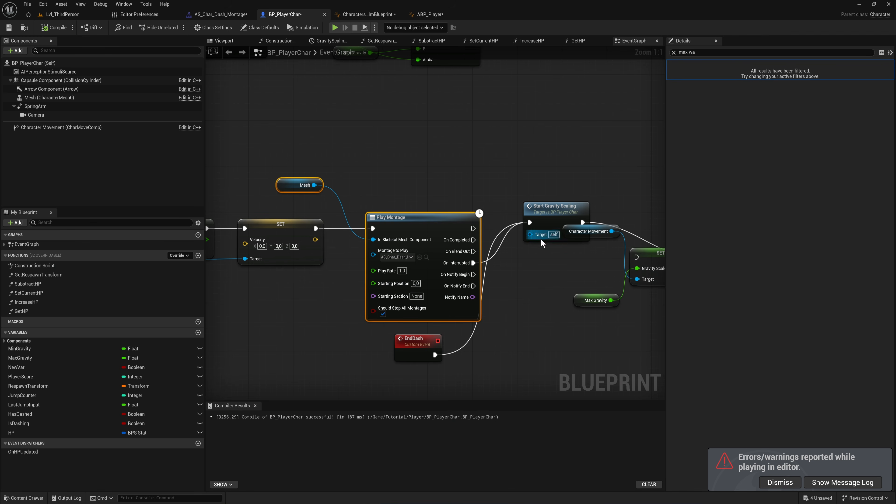
right_click_drag(541, 244, 433, 220)
left_click_drag(418, 302, 423, 299)
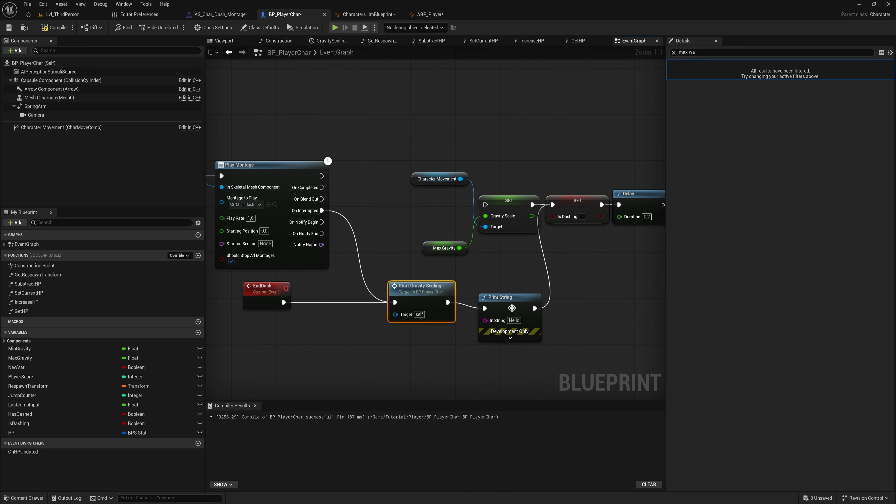
left_click_drag(510, 303, 508, 296)
left_click_drag(363, 267, 404, 319)
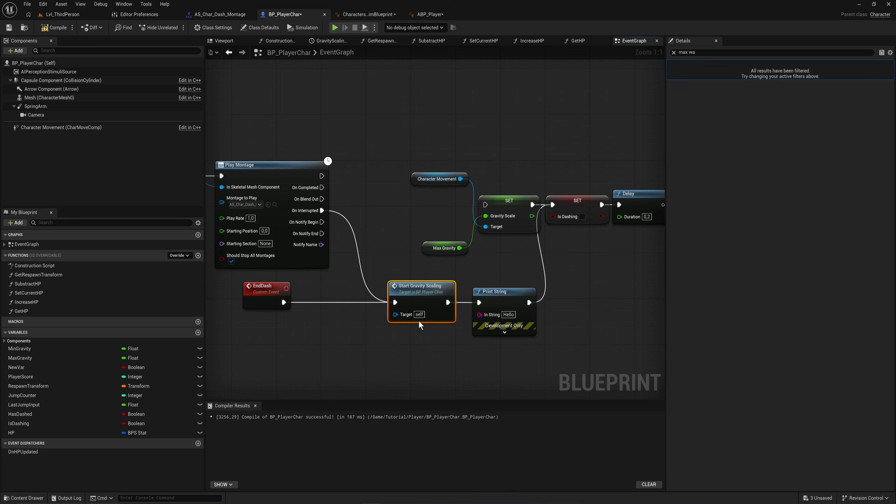
Step: Play the level again to test the dash
left_click(60, 15)
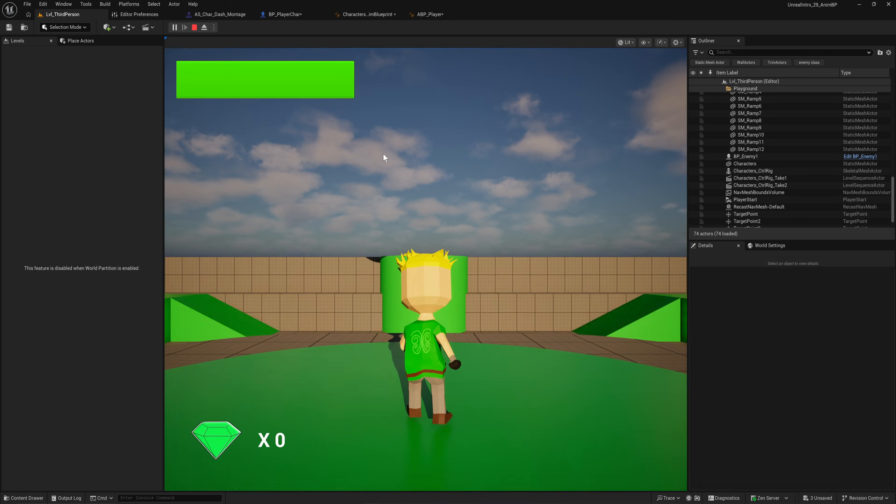
left_click(384, 157)
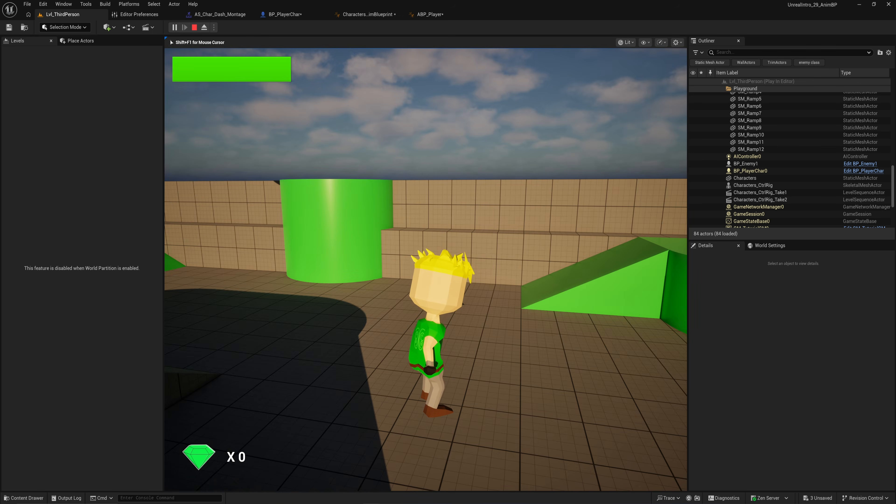
key("Escape")
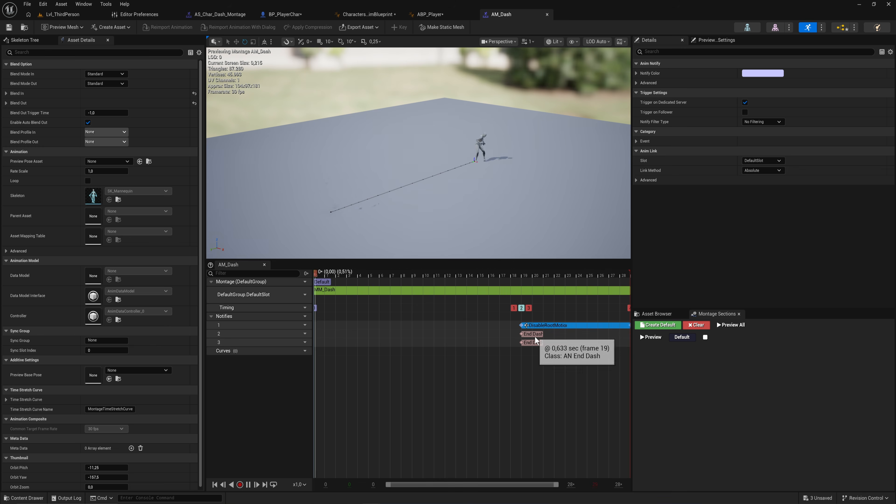
Step: Open the AN_EndDashPlayer notify blueprint from the End Dash notify in AM_Dash and inspect its graph
left_click(532, 342)
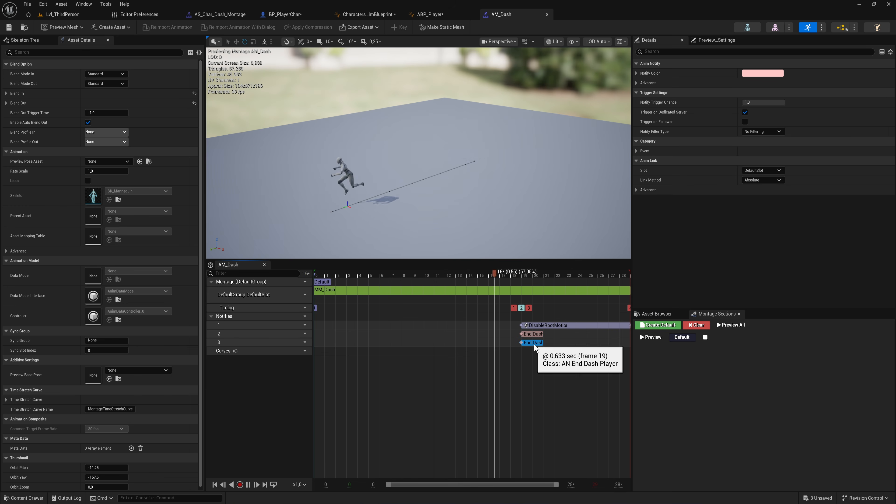
right_click(535, 343)
left_click(592, 480)
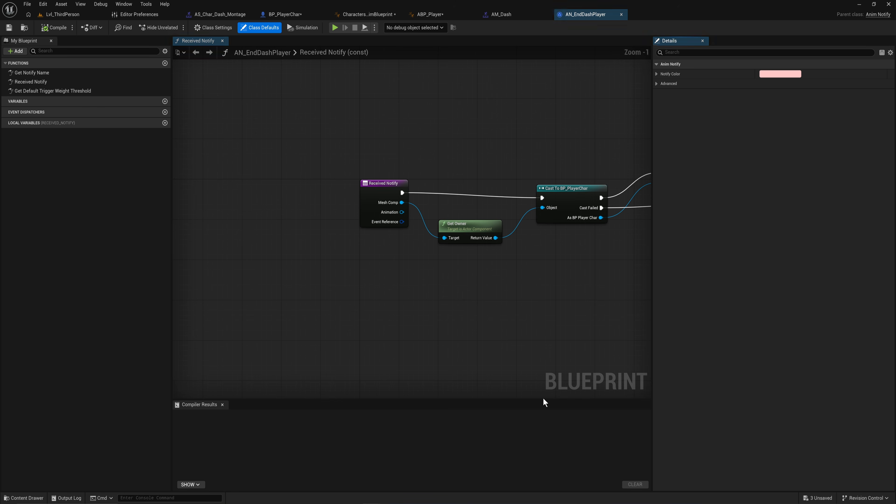
right_click_drag(548, 242, 382, 327)
right_click_drag(297, 254, 323, 262)
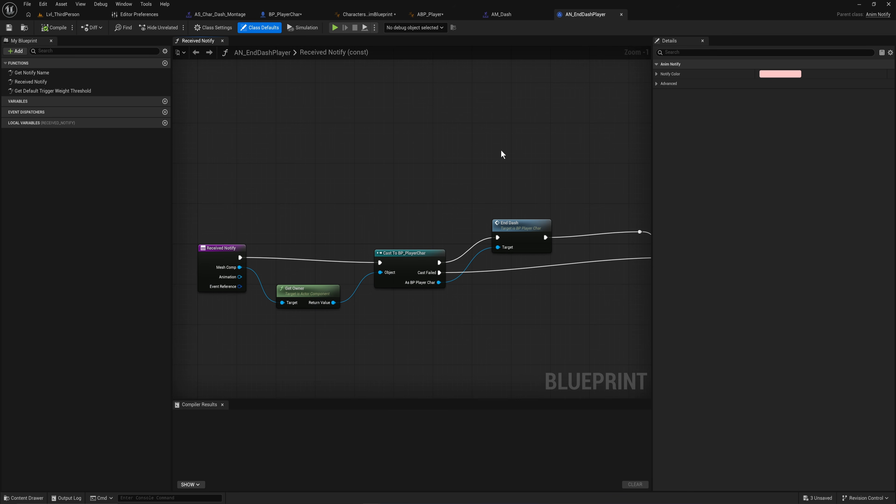
Step: Paste the End Dash notify into AS_Char_Dash_Montage's notify track at frame 72 and save all assets
left_click(501, 14)
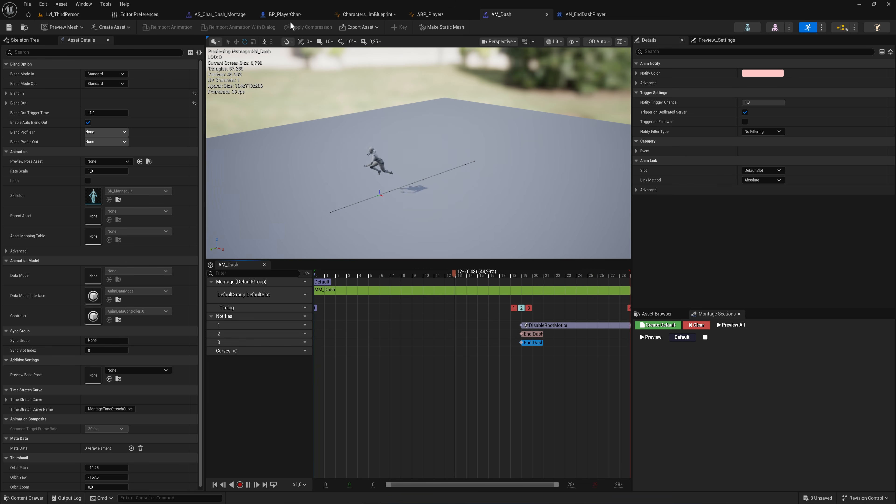
left_click(225, 15)
left_click_drag(474, 275, 570, 291)
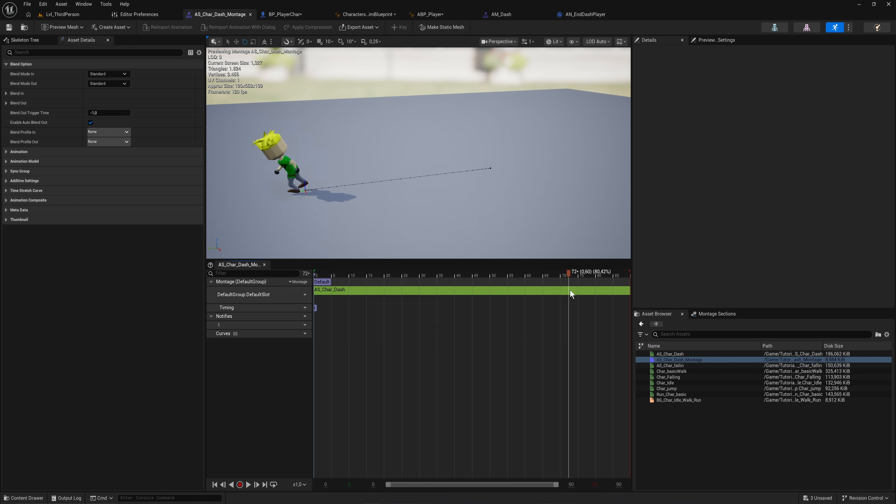
left_click(568, 325)
key("ctrl+v")
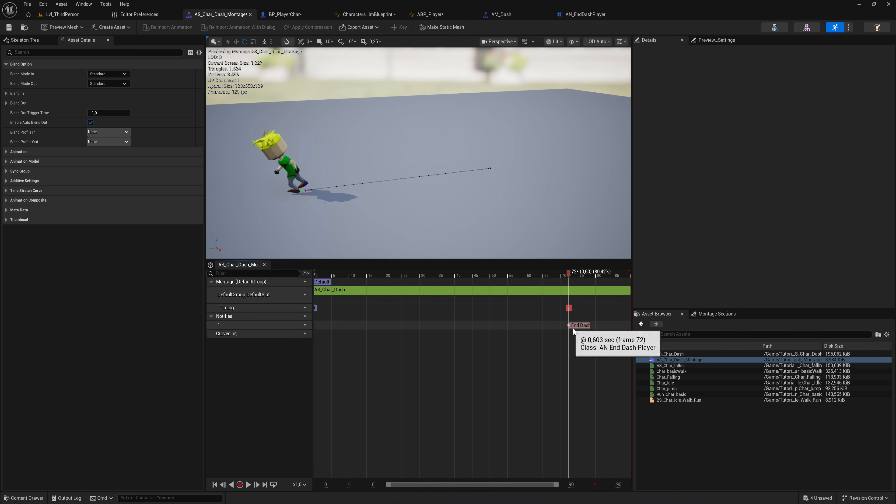
left_click(580, 325)
left_click(9, 27)
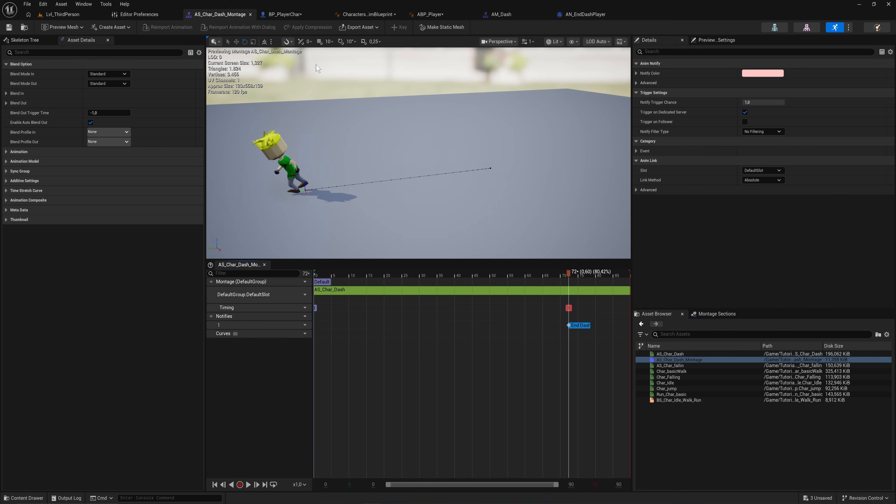
key("ctrl+shift+s")
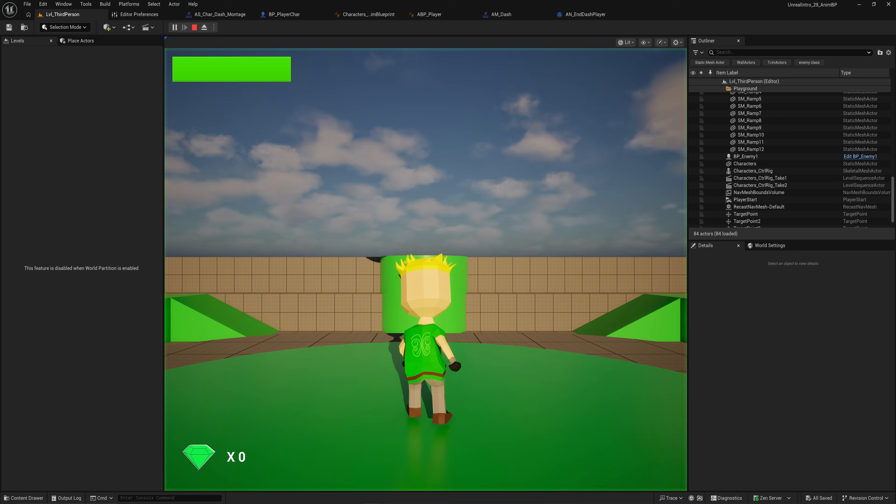
Step: Play-test the level, running, jumping and dashing to check the new dash montage
key("w")
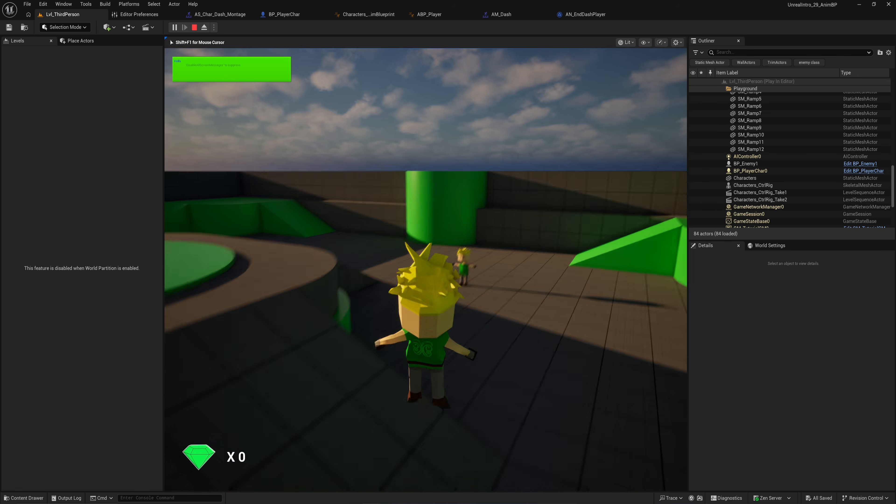
key("d")
key("w")
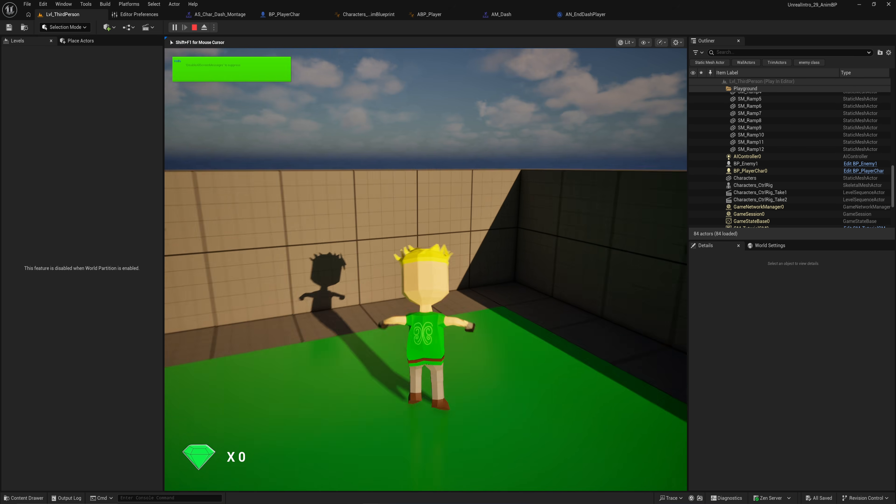
key("w")
key("space")
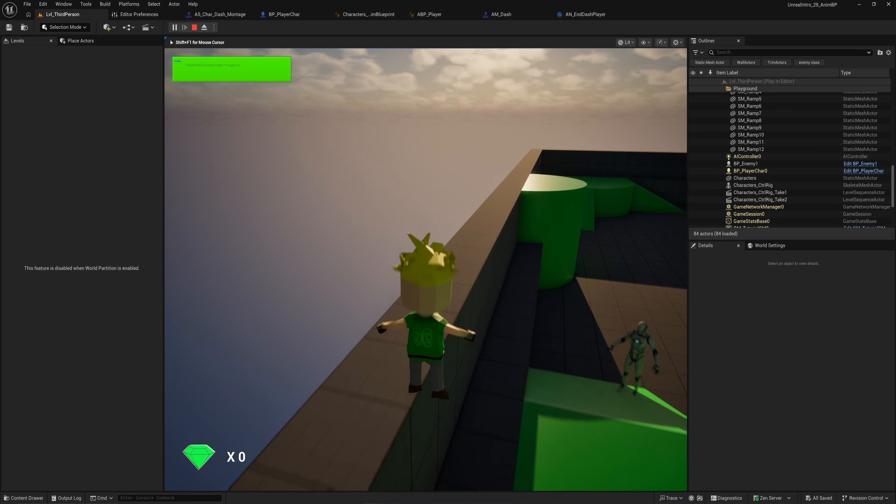
key("w")
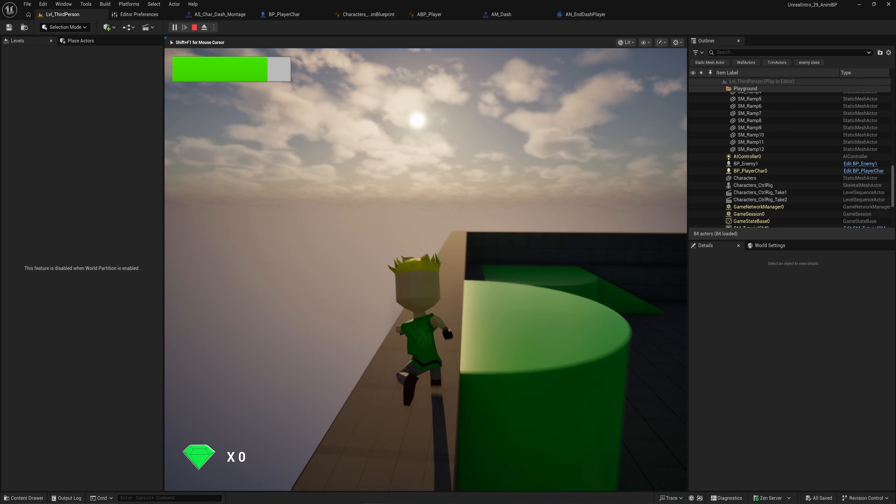
key("w")
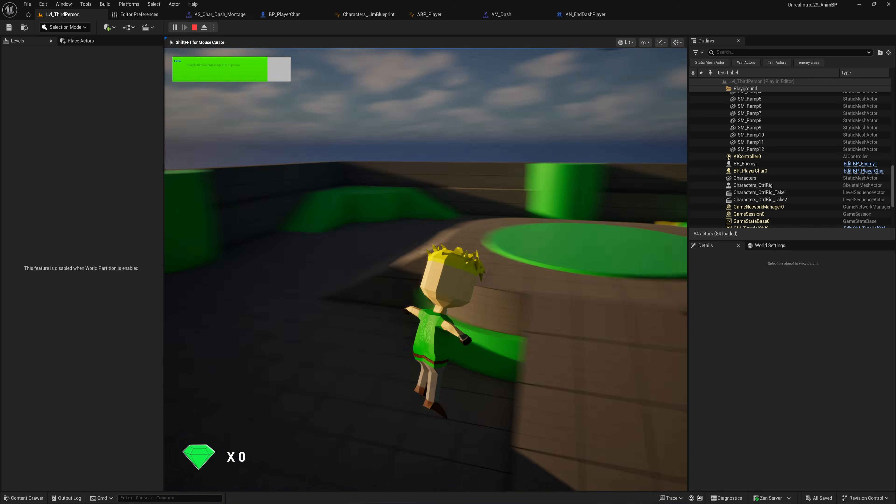
key("space")
key("w")
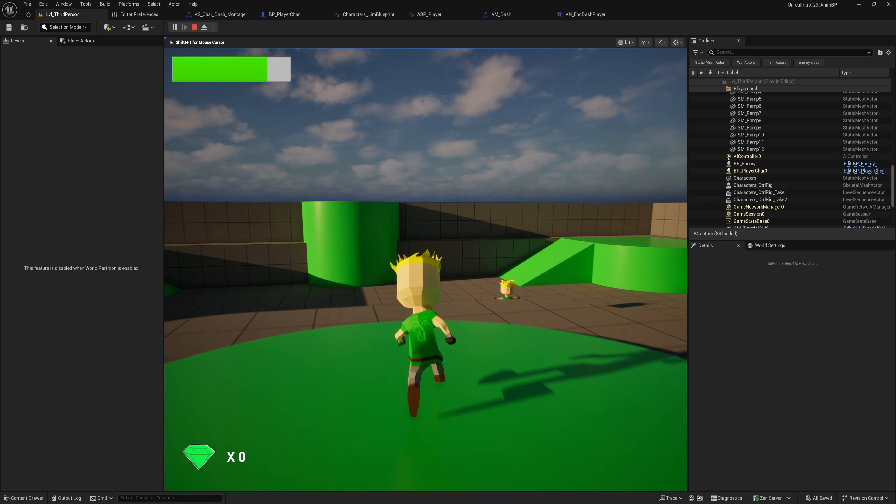
key("w")
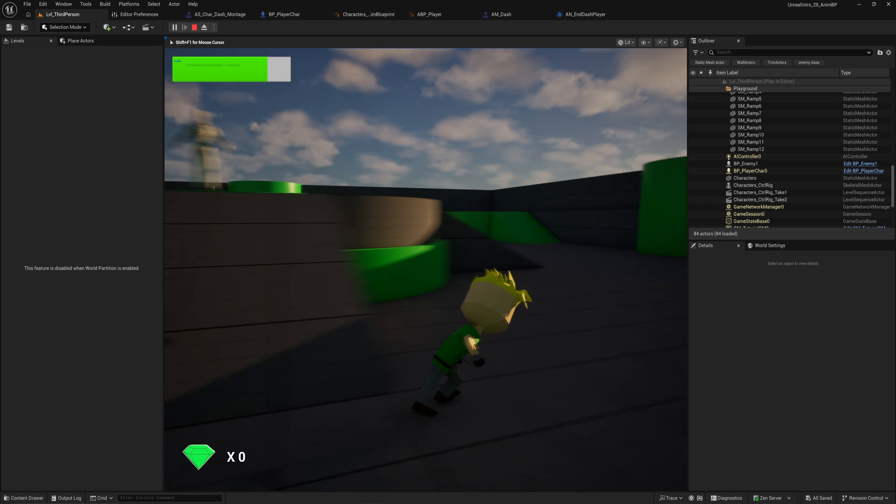
key("w")
key("w")
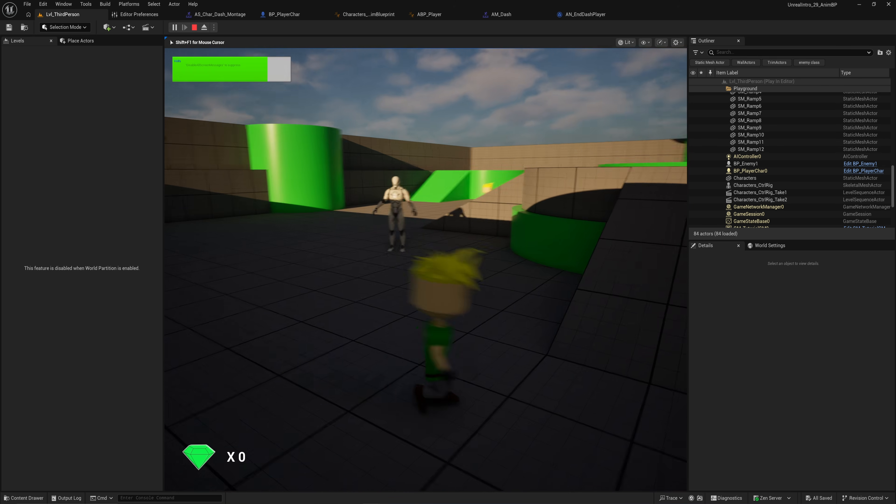
Step: Keep moving the character around the level near the enemy to test movement, then stop the play session
key("w")
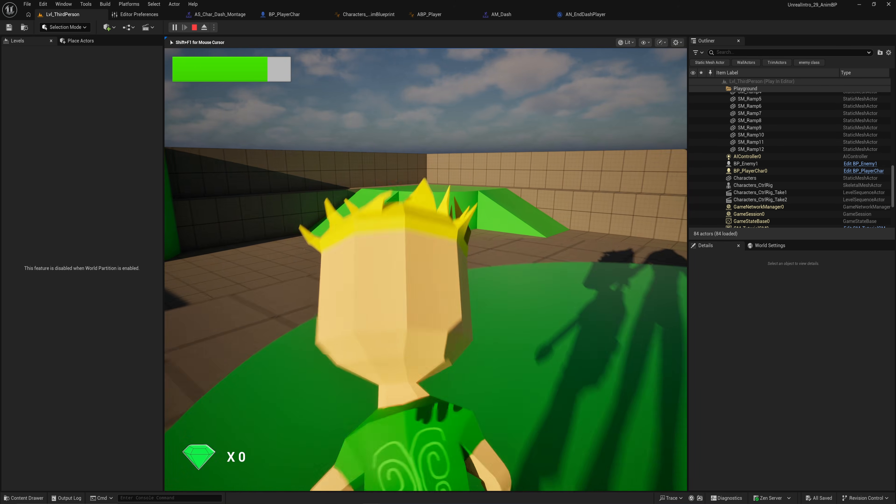
key("w")
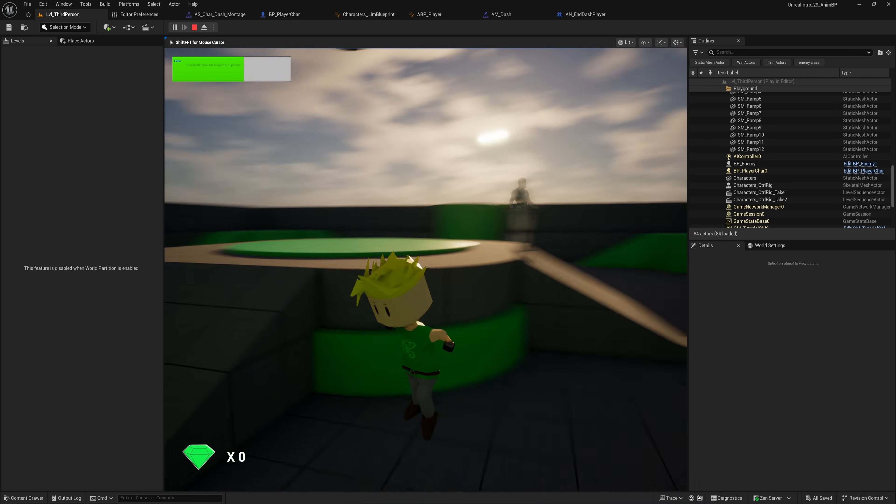
key("w")
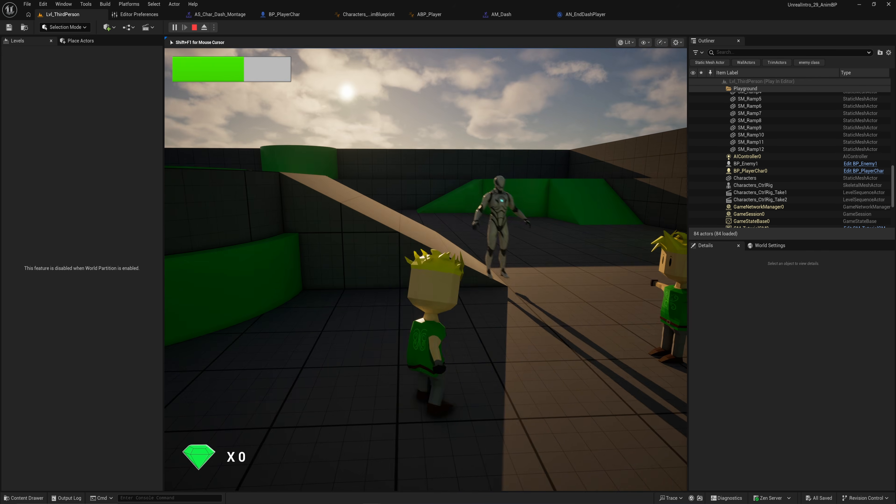
key("s")
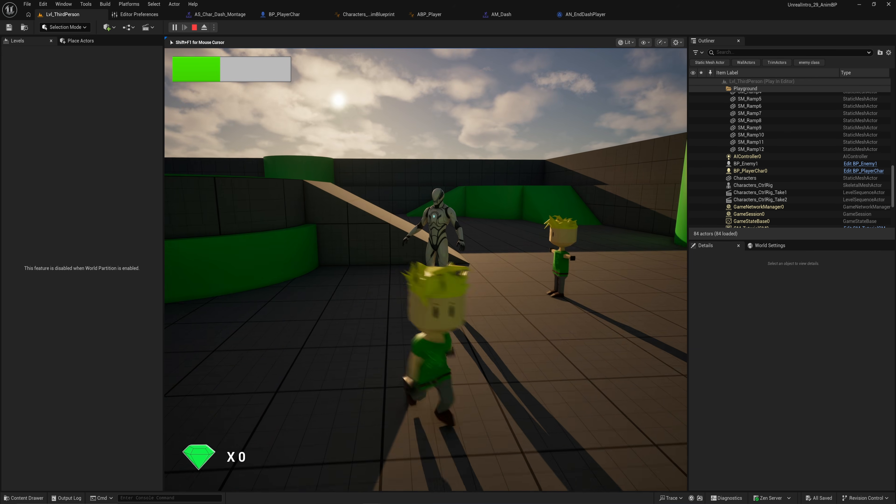
key("w")
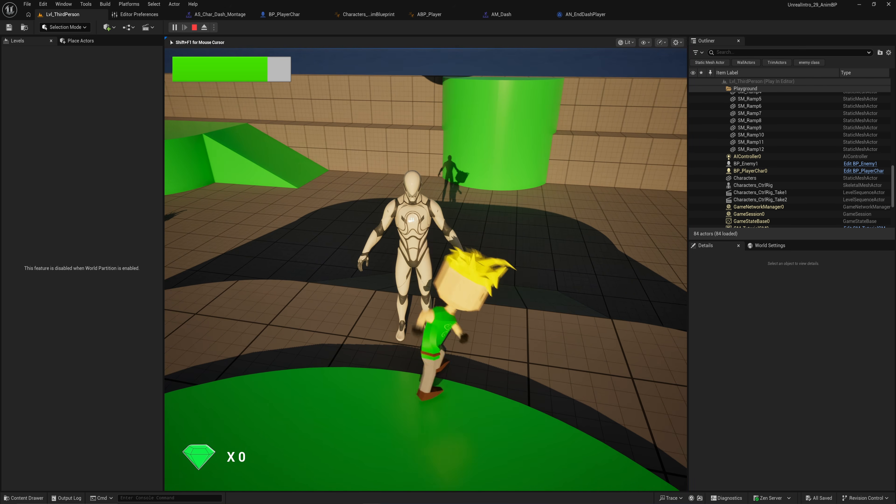
key("w")
key("s")
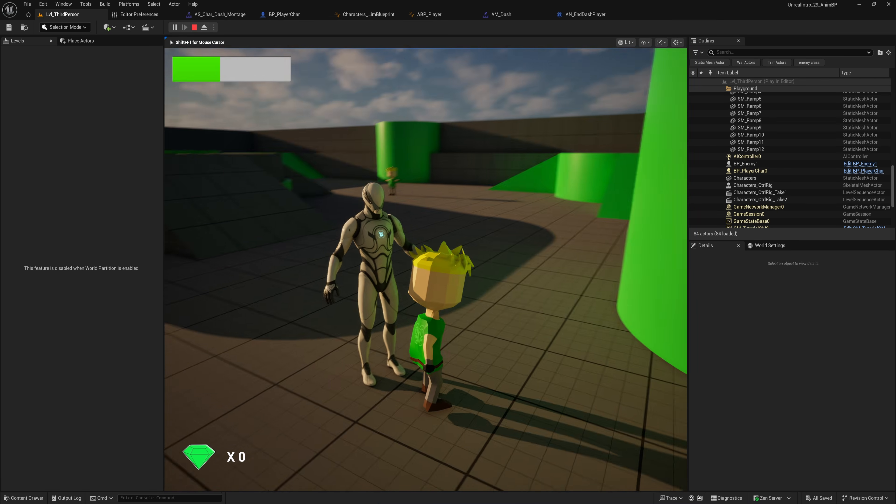
key("Escape")
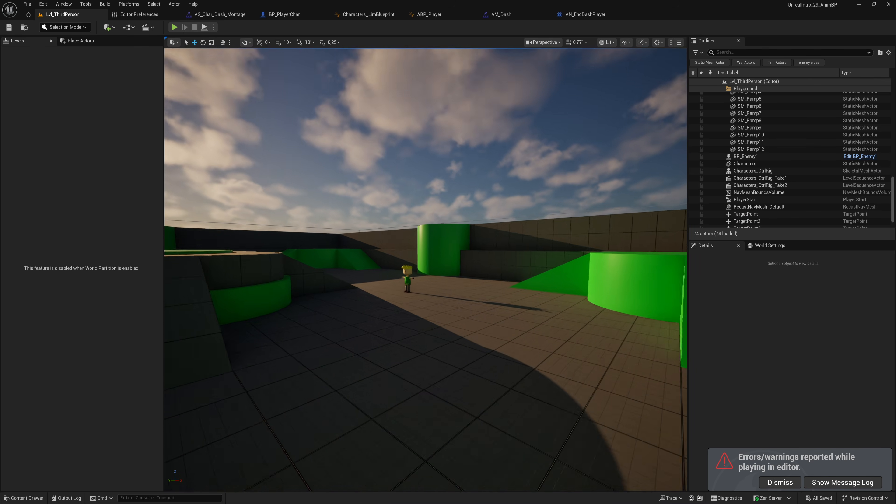
key("w")
right_click_drag(417, 234, 229, 234)
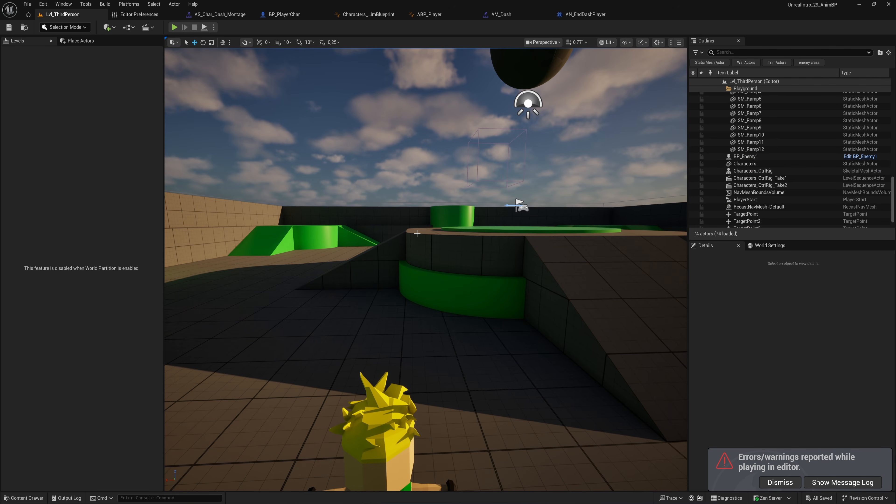
right_click_drag(461, 311, 383, 338)
key("d")
key("s")
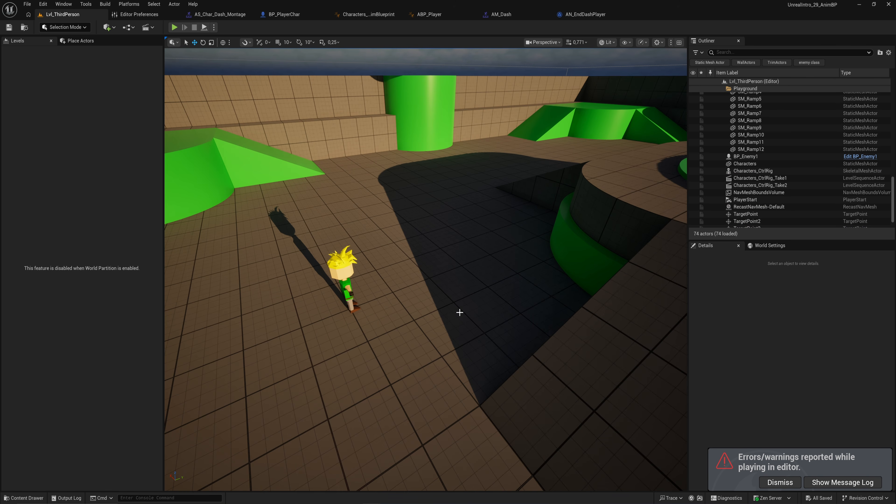